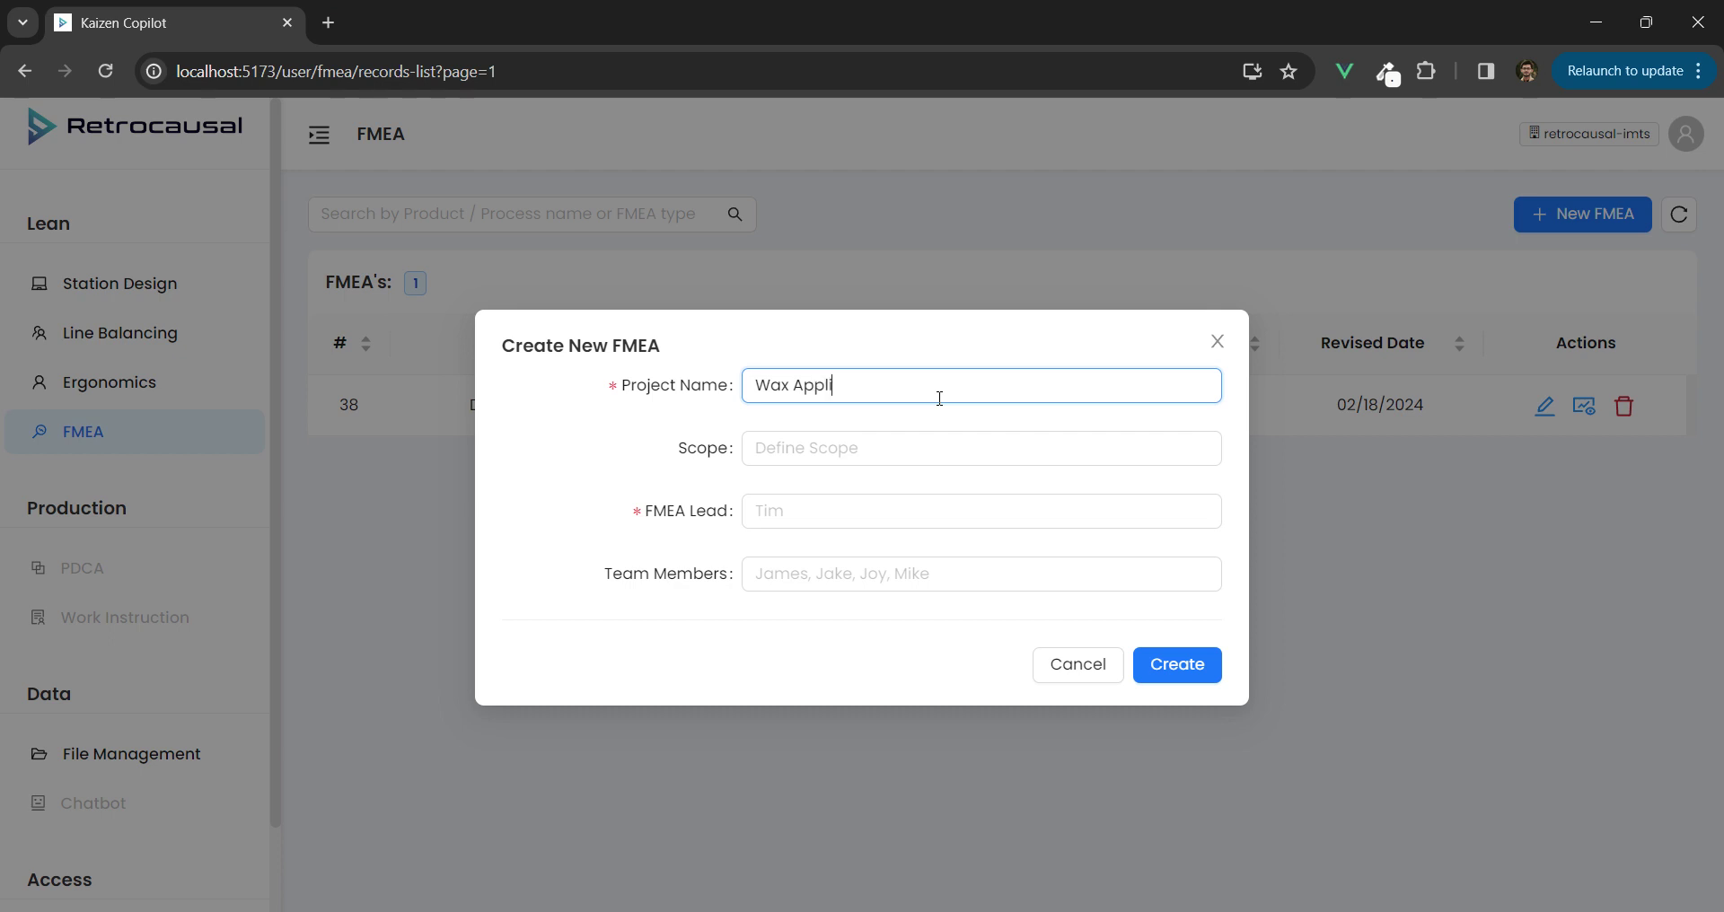
- Create the FMEA project named Wax Application, filling in the FMEA lead's name and the team members' names
text(cation)
click(772, 514)
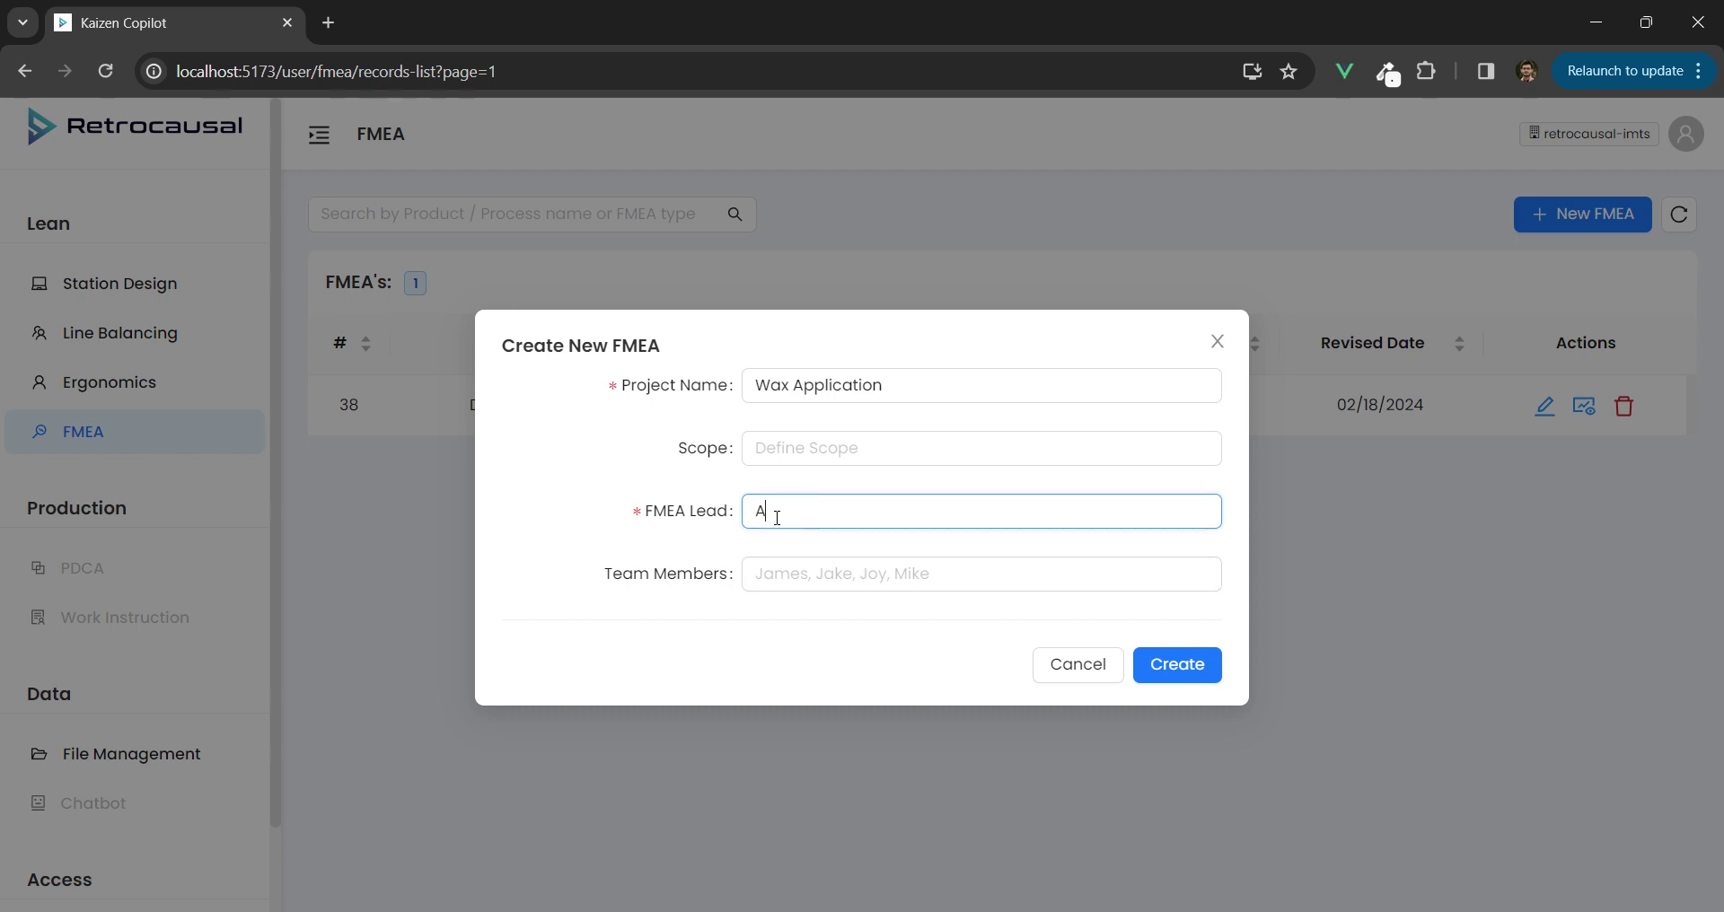
double_click(778, 518)
text(Adnan)
click(789, 577)
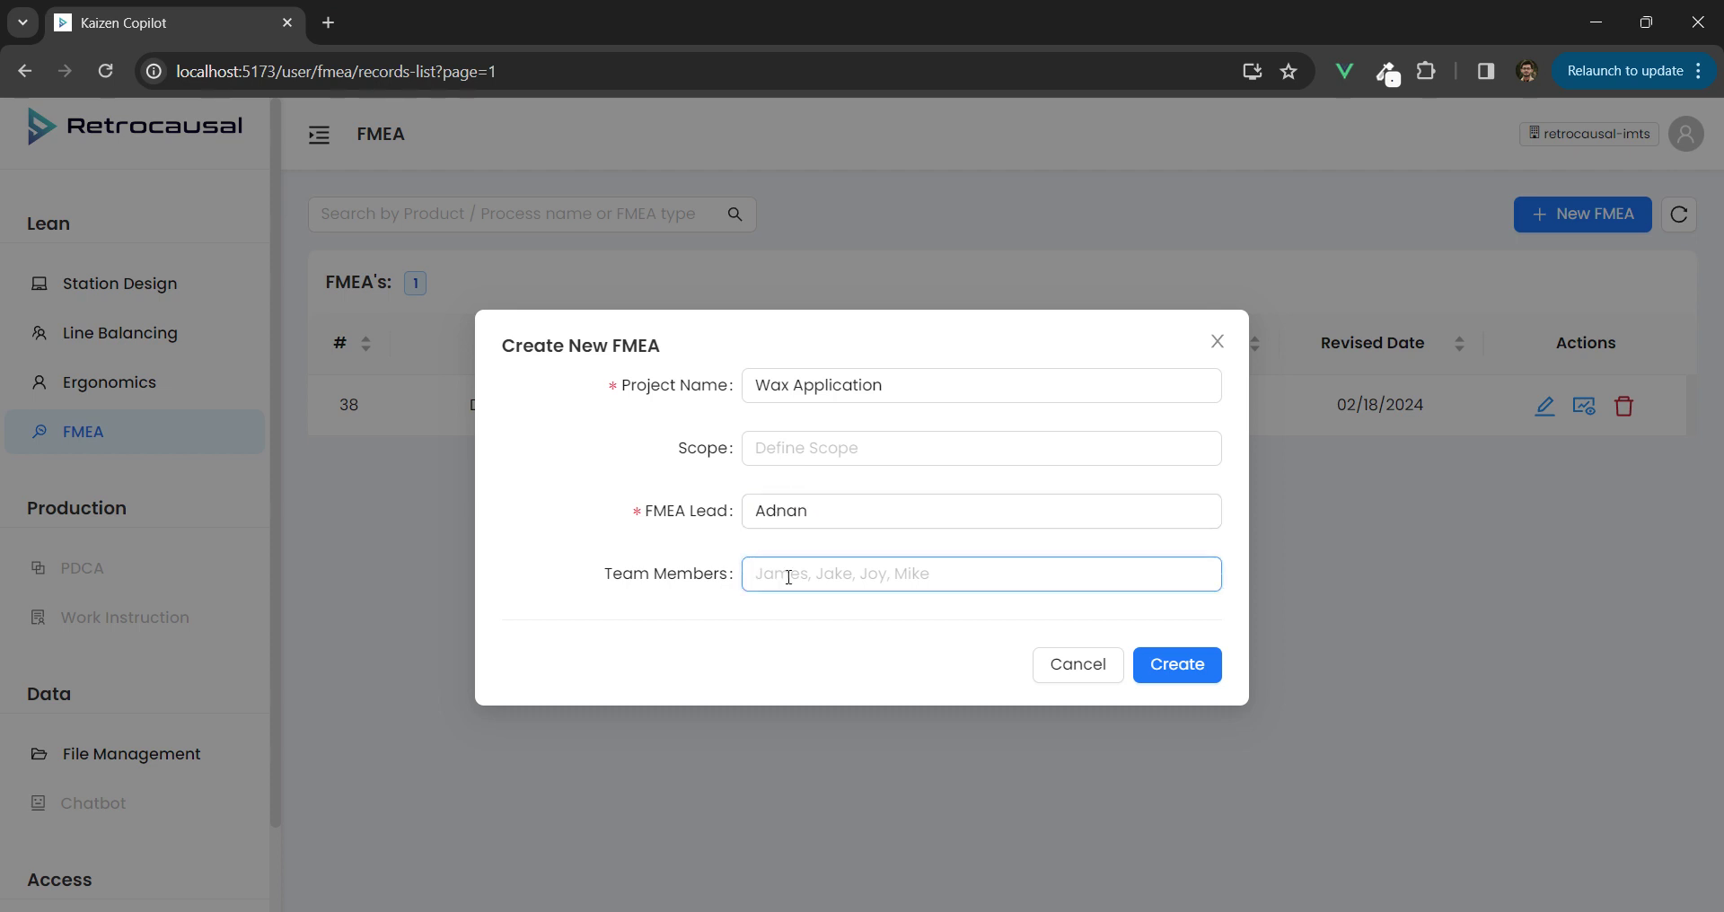
text(James, Mike)
click(1158, 665)
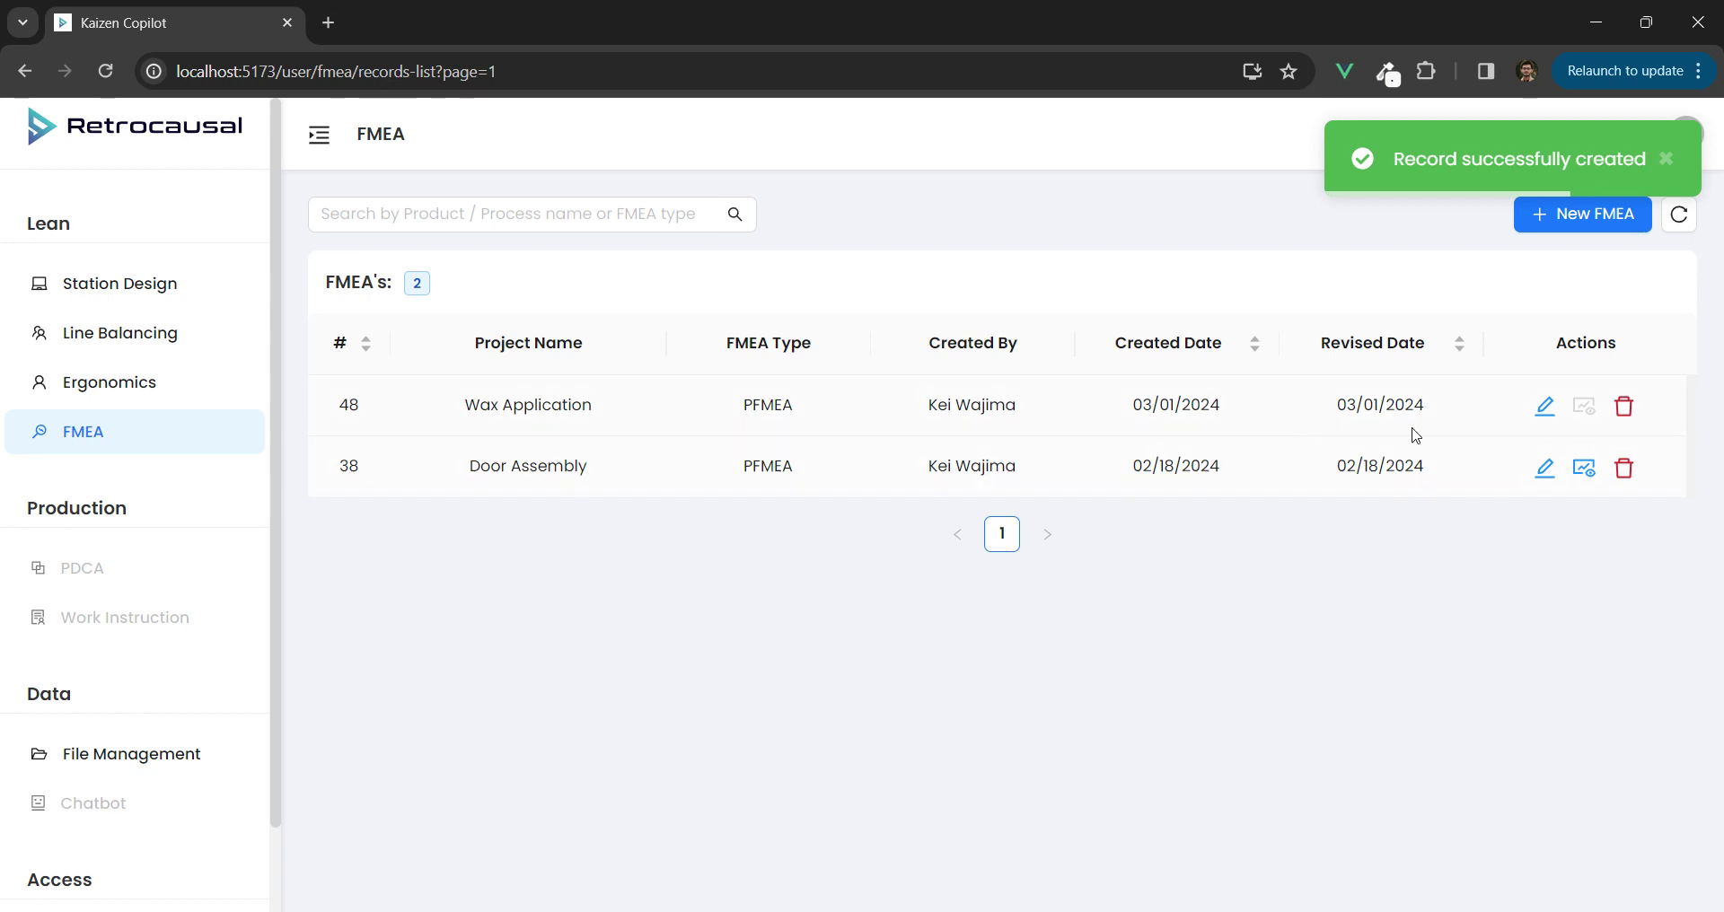
- Open the Wax Application record for editing and add a process named "Manual application of wax inside door panel"
click(1545, 408)
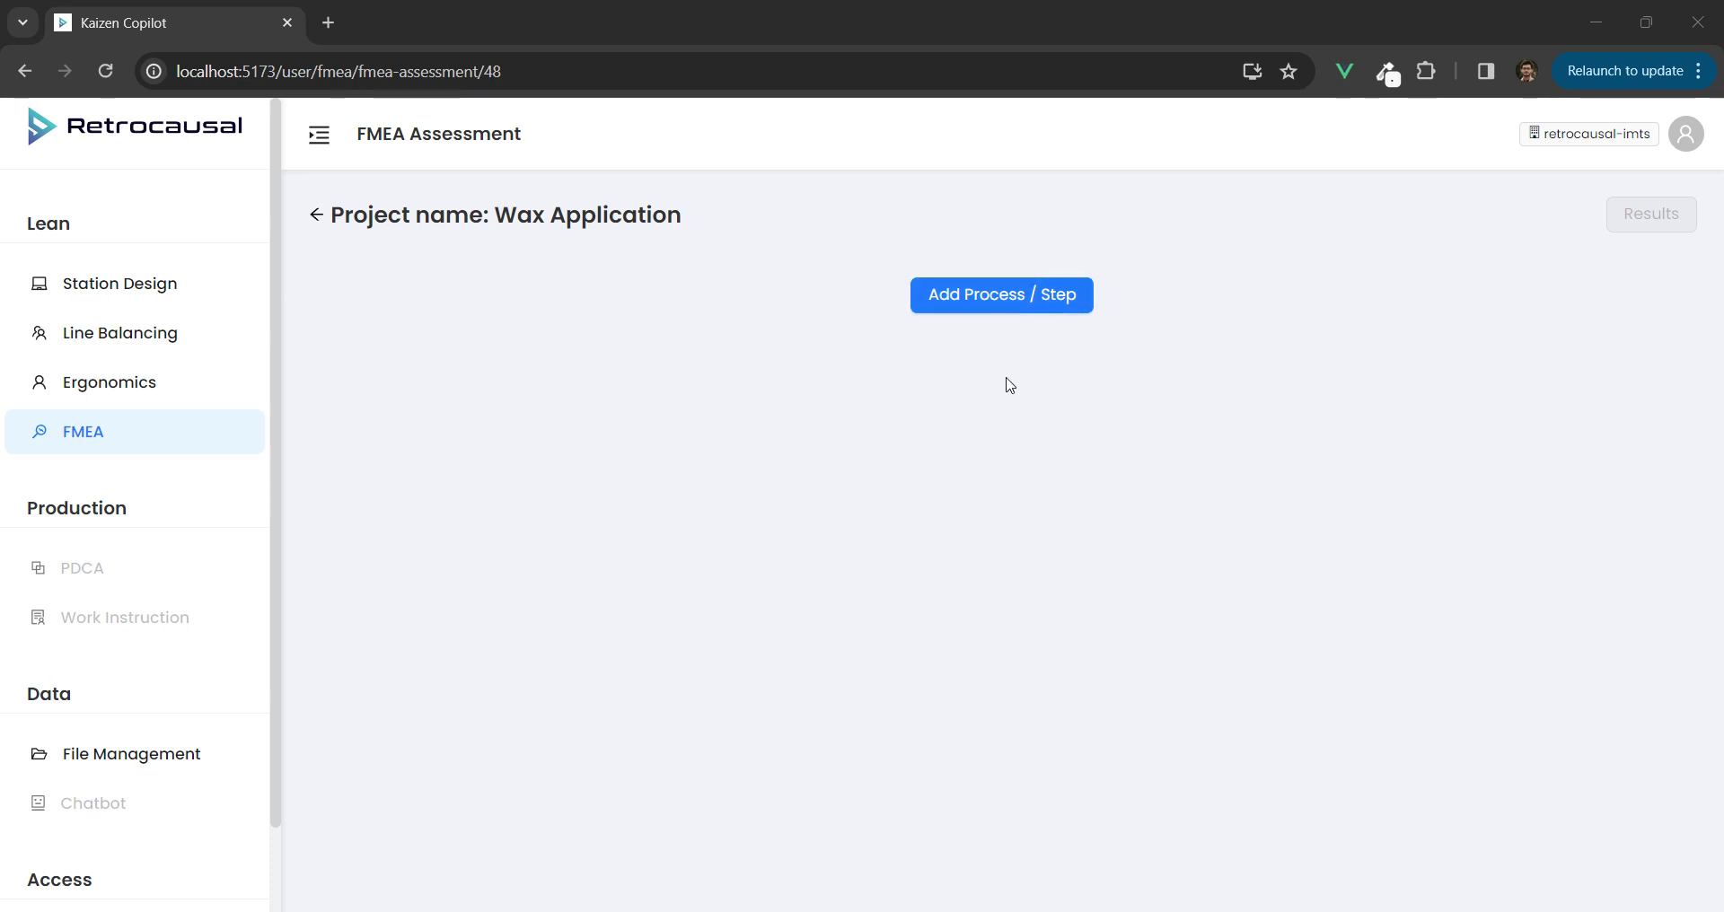
click(1001, 310)
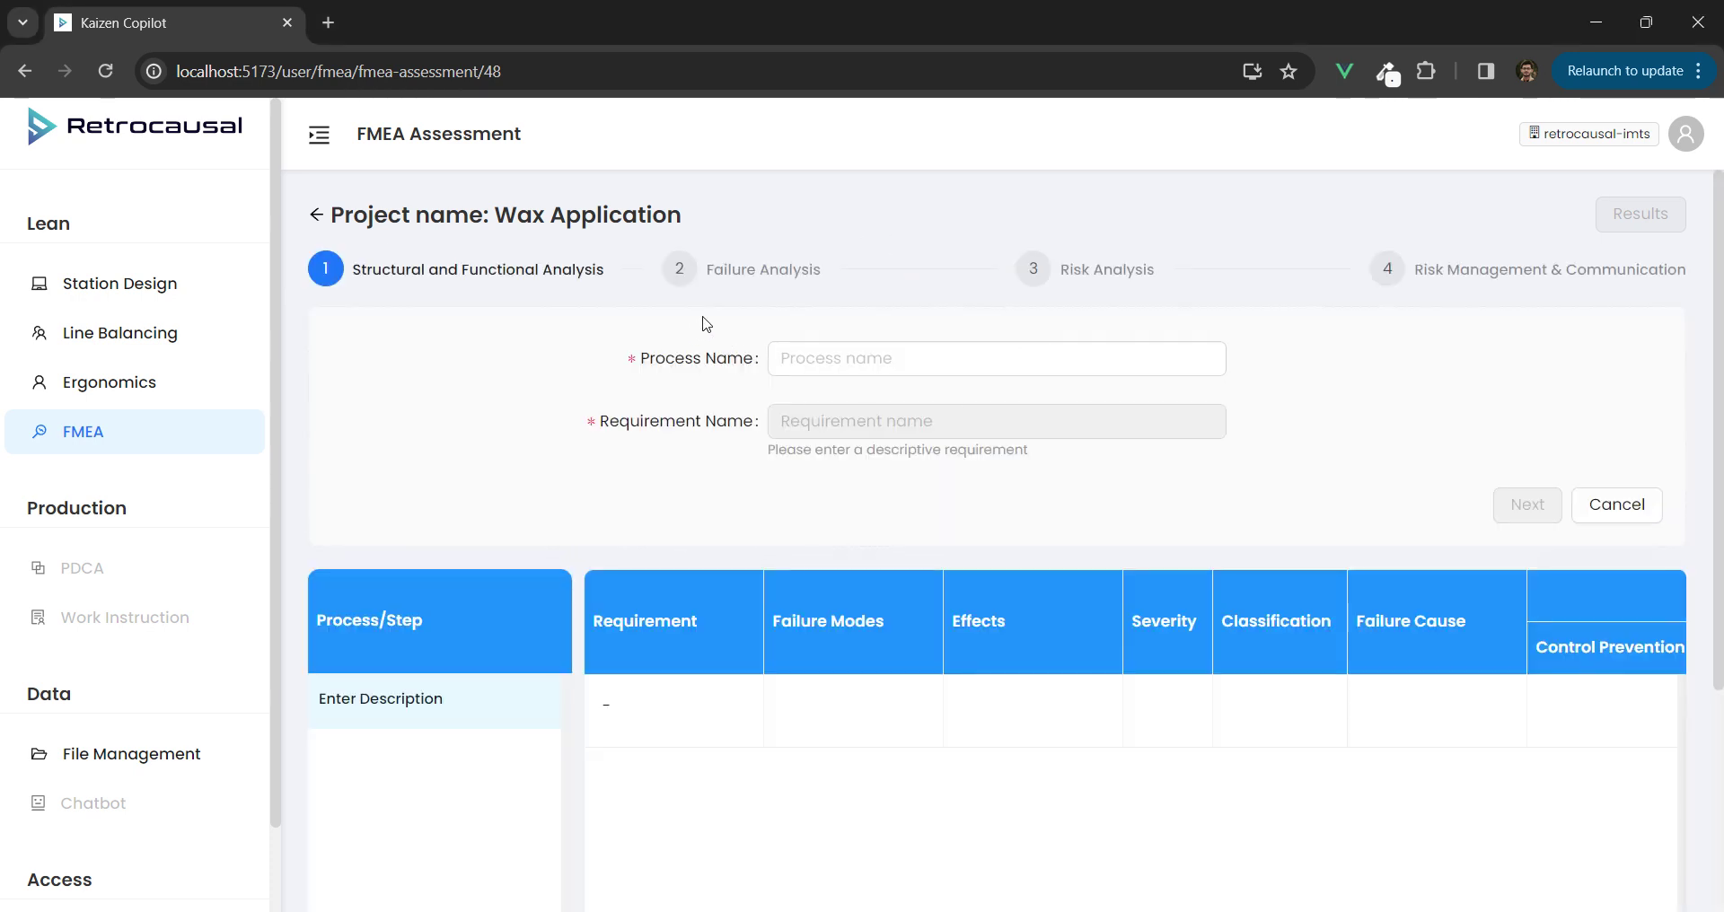
click(993, 354)
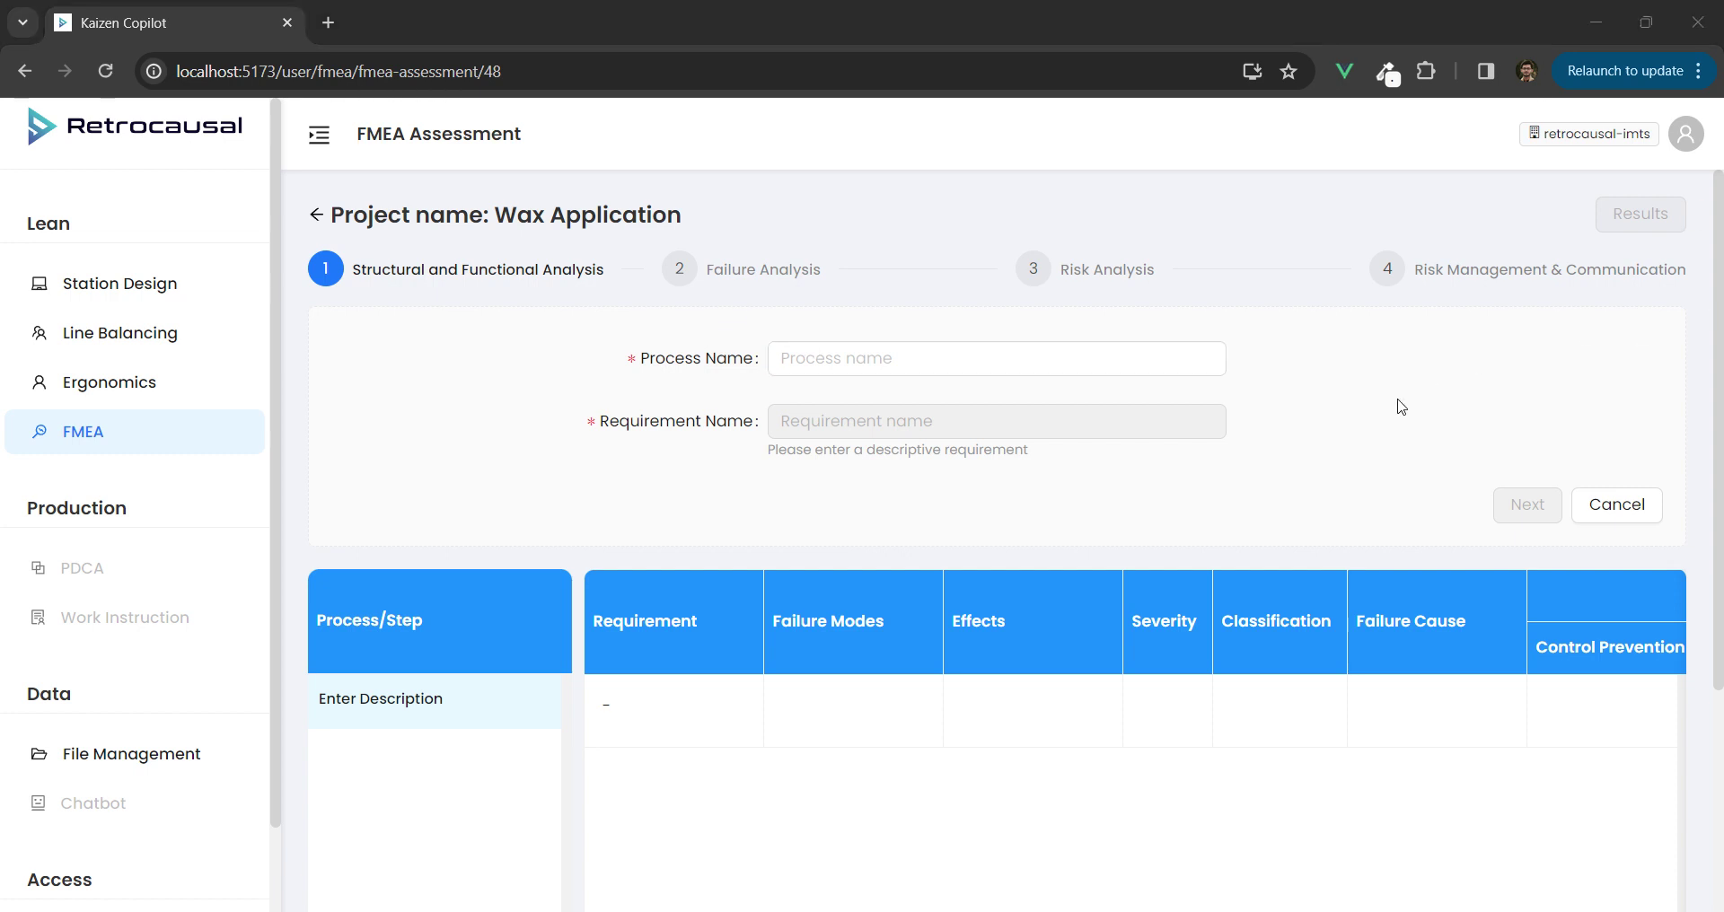
click(1061, 367)
click(1122, 347)
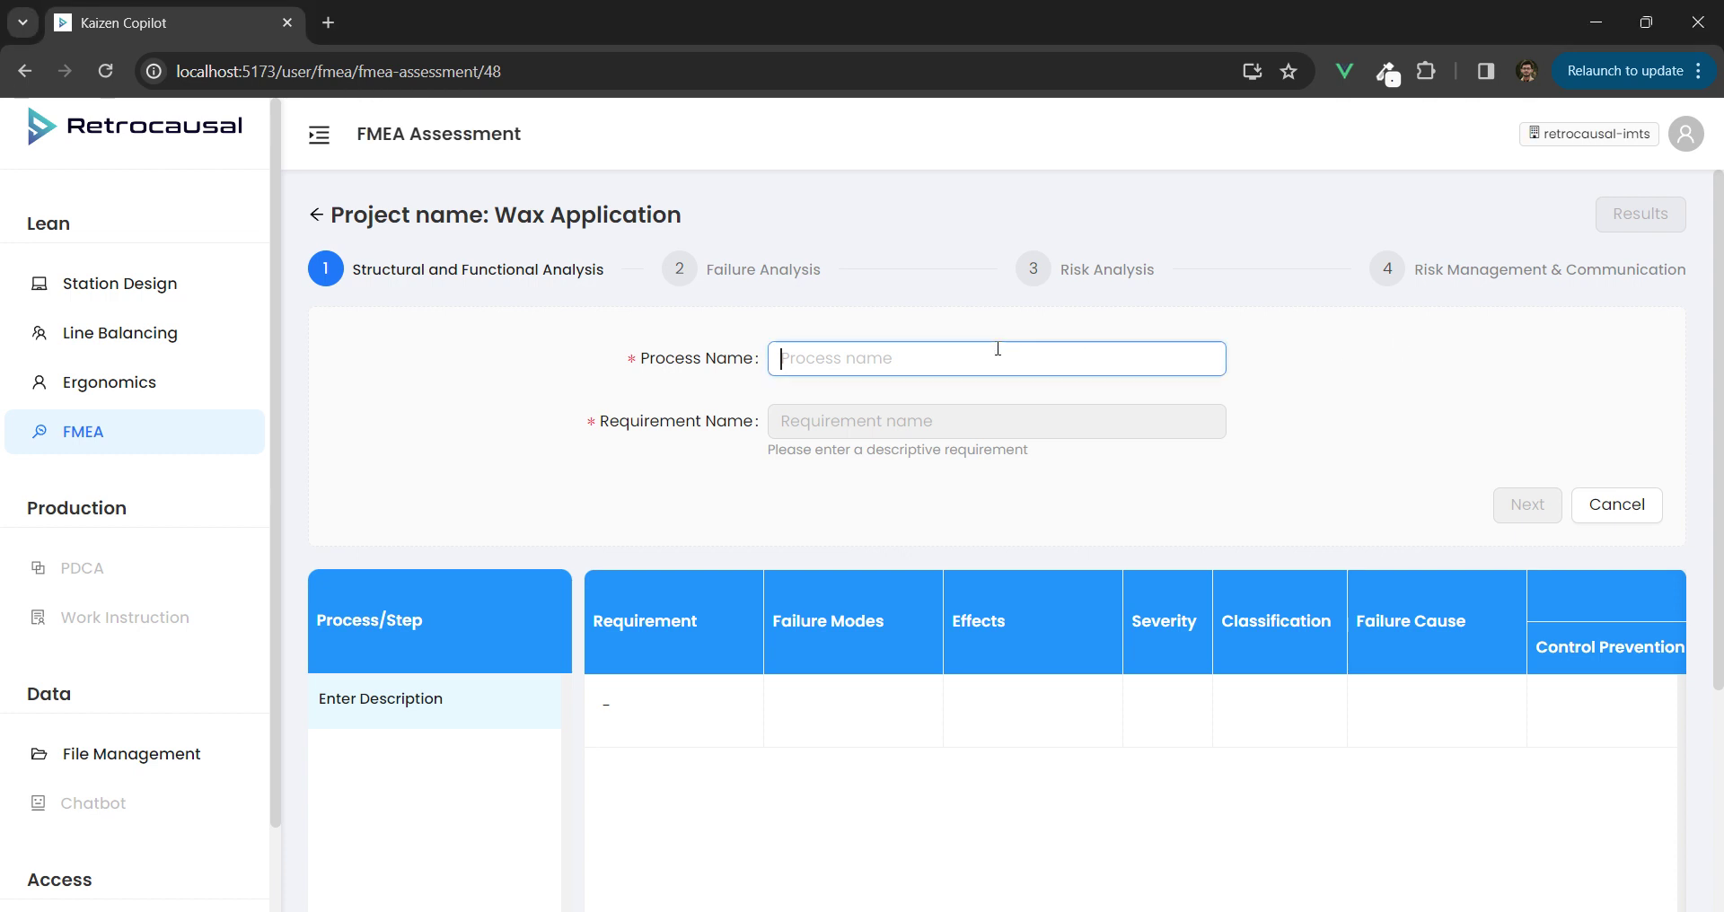
text(Manual application of wax inside door panel)
- Enter the requirement "Cover inner door lower surfaces with wax to specification thickness" and proceed to Failure Analysis
click(884, 421)
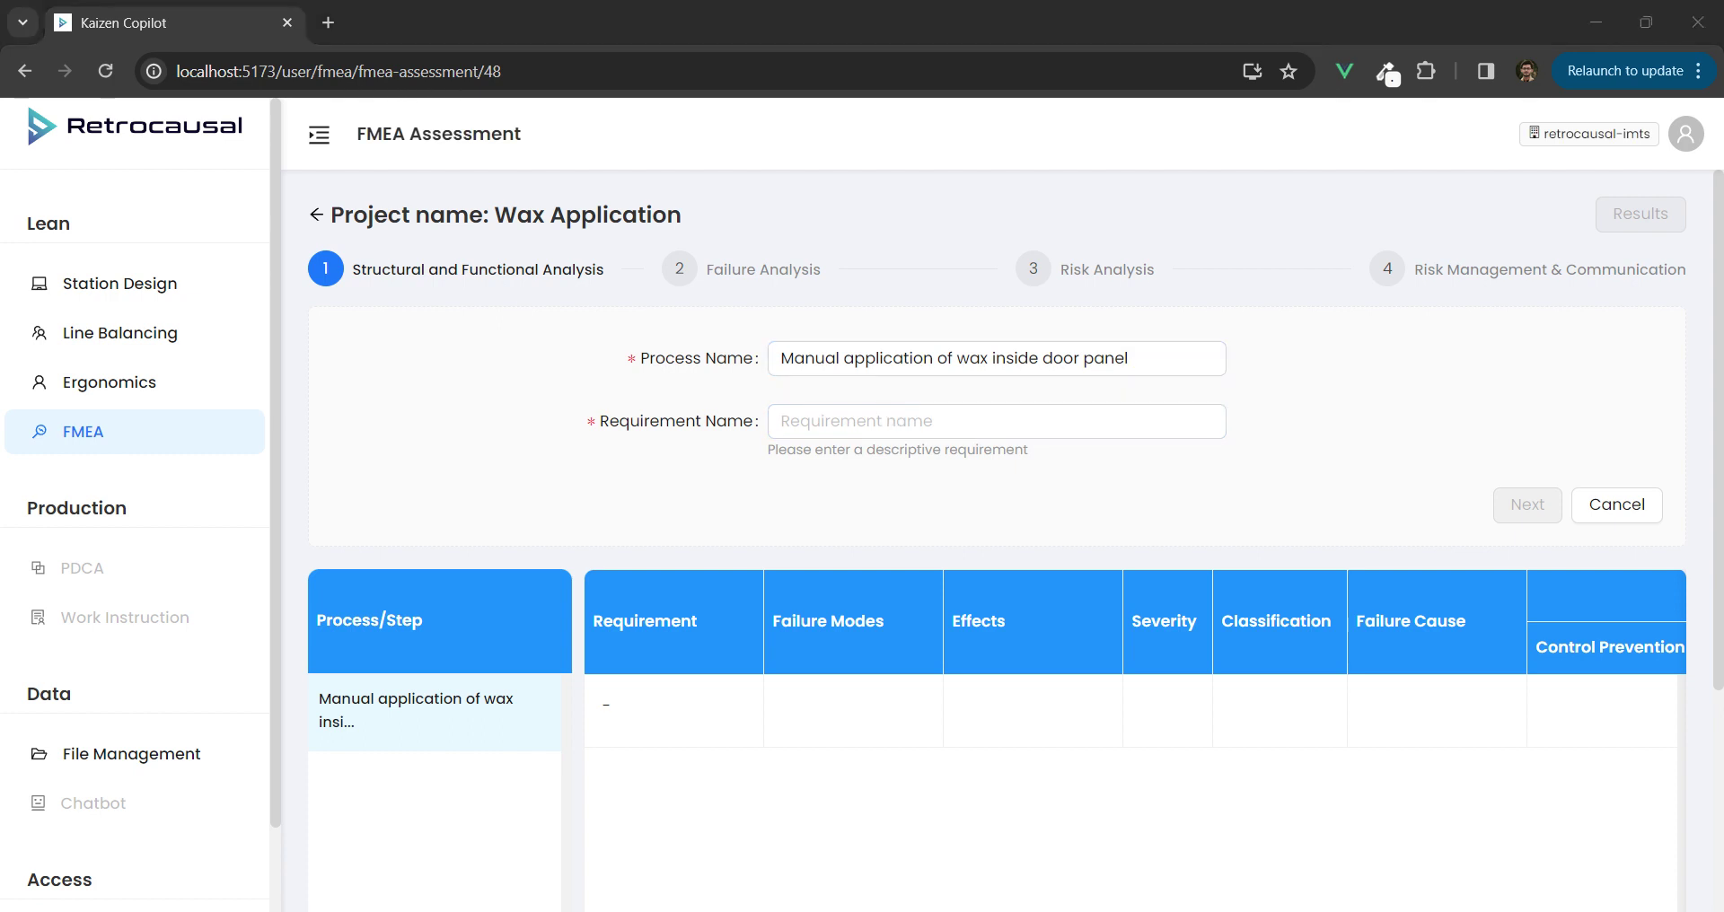
click(1009, 422)
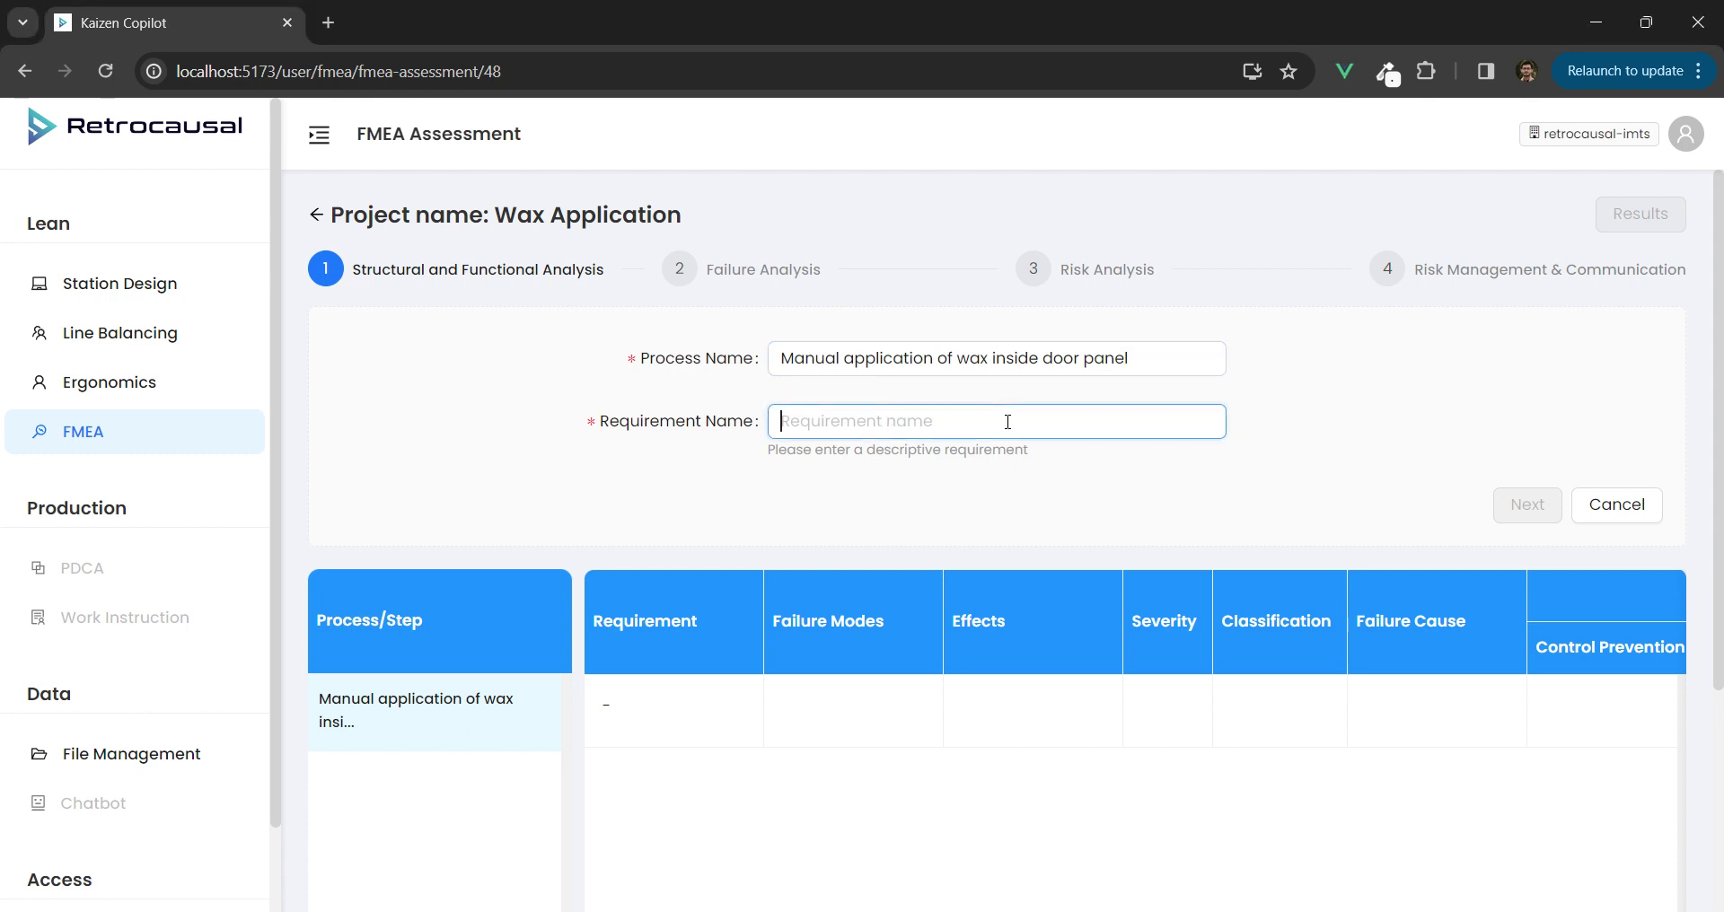
text(Cover inner door lower surfaces with wax to specification thickness)
click(1529, 508)
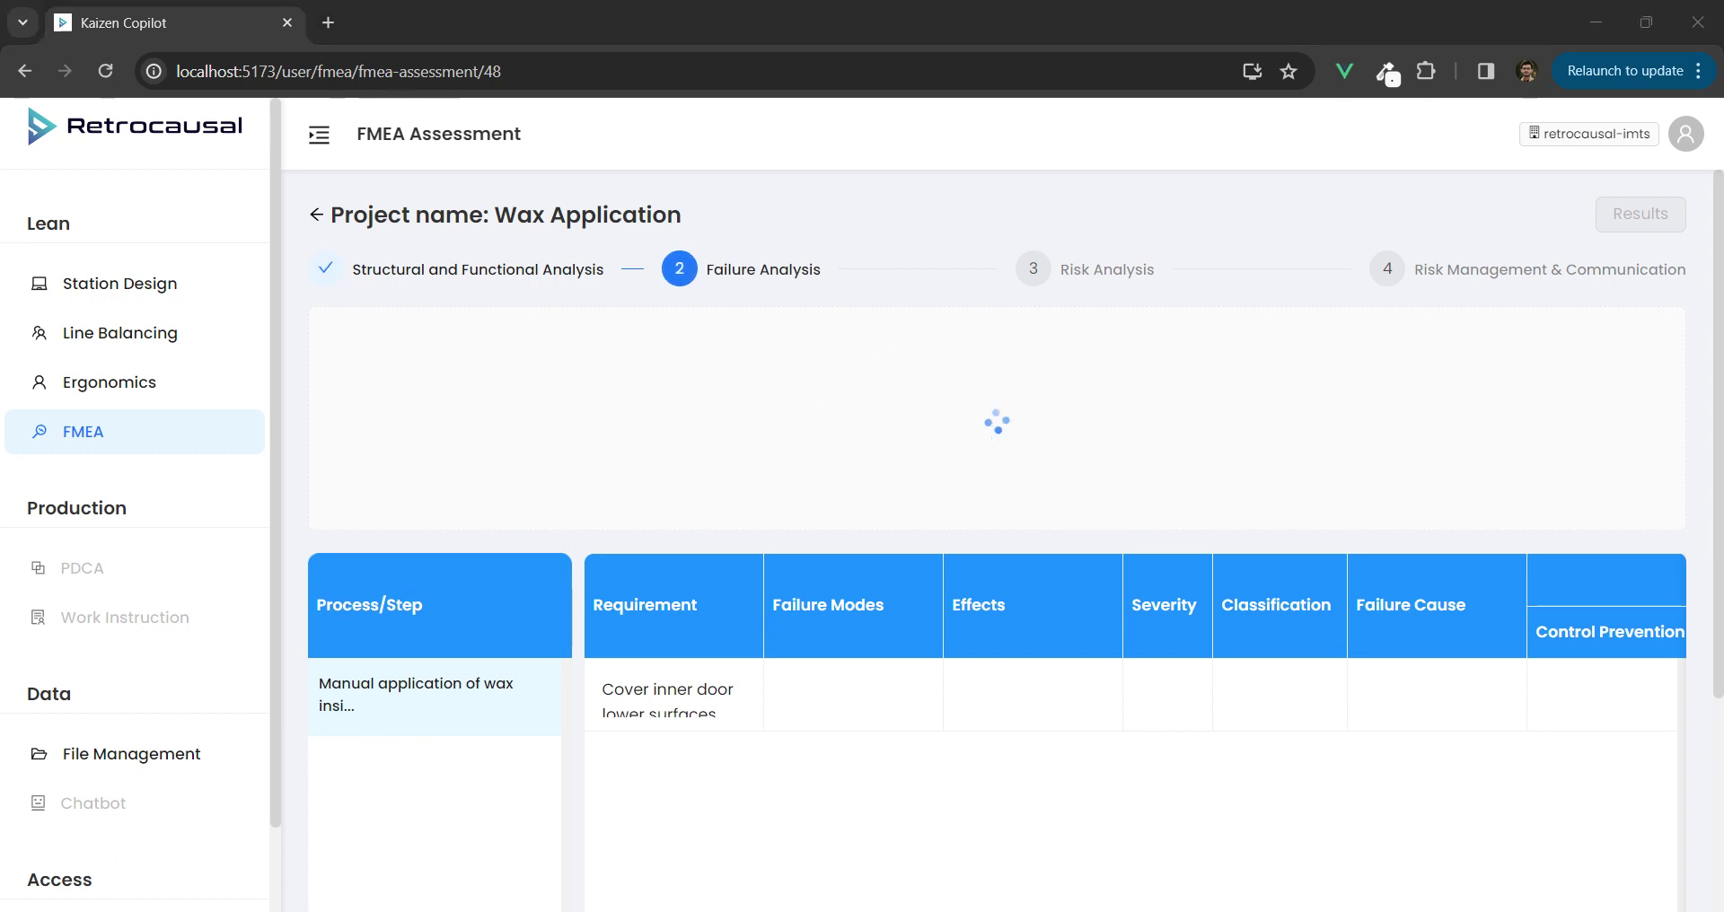
- Enter the failure mode "Insufficient wax coverage over specified surface." and classify it as P, checking the classification definitions
click(541, 466)
key(ctrl+v)
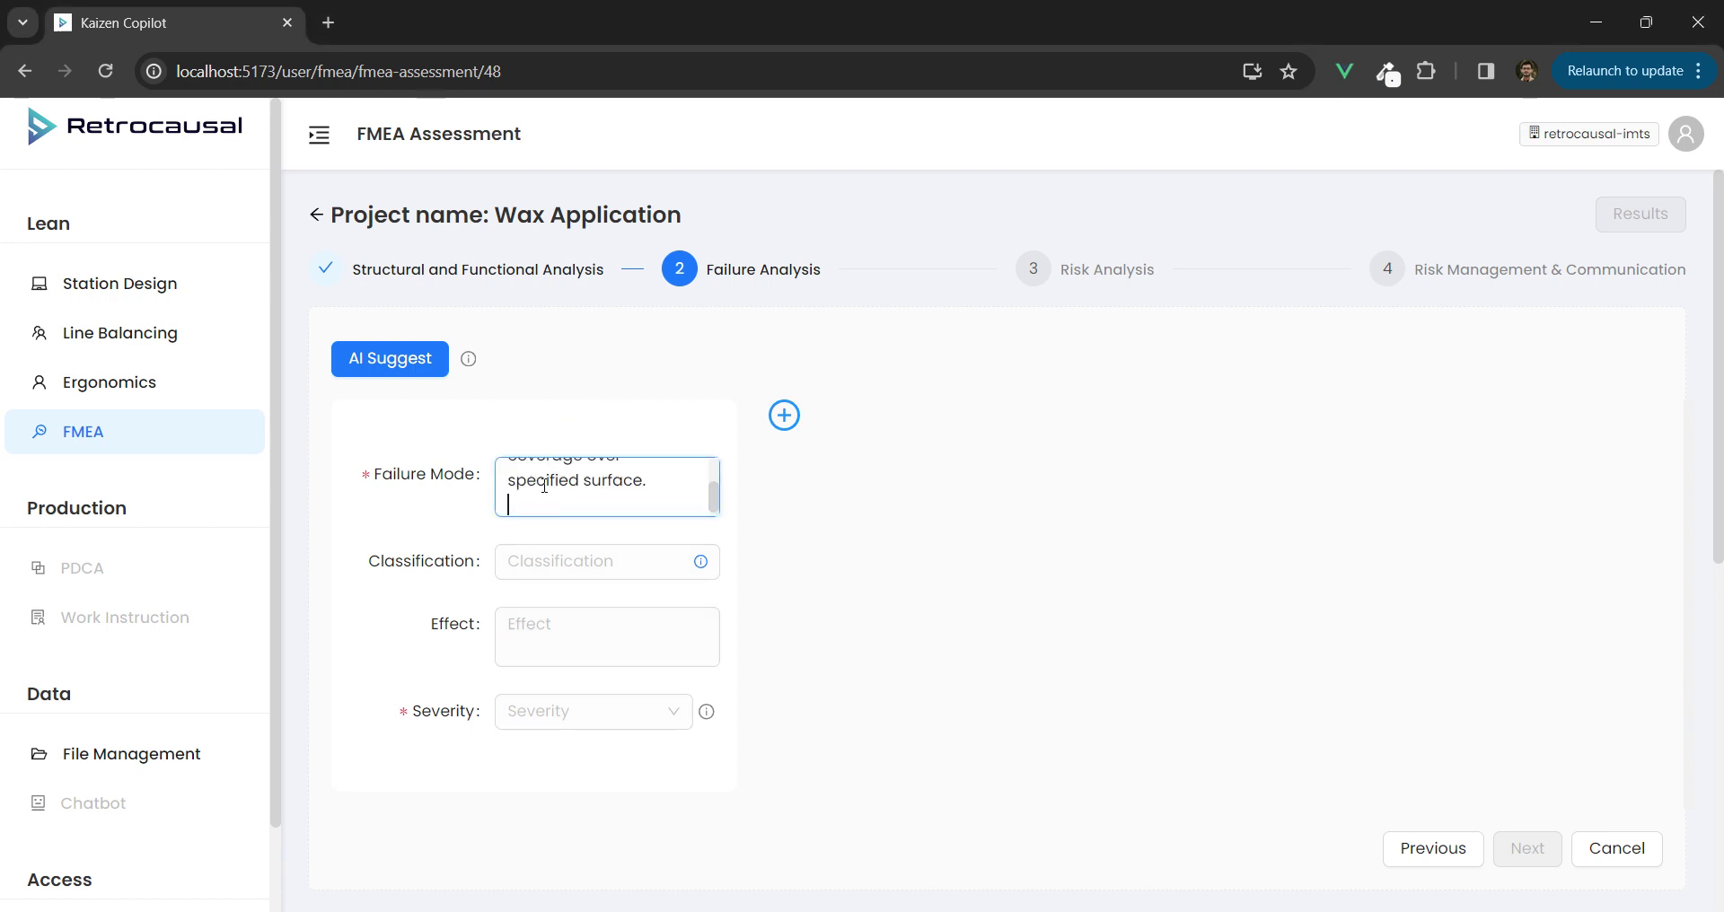
click(567, 567)
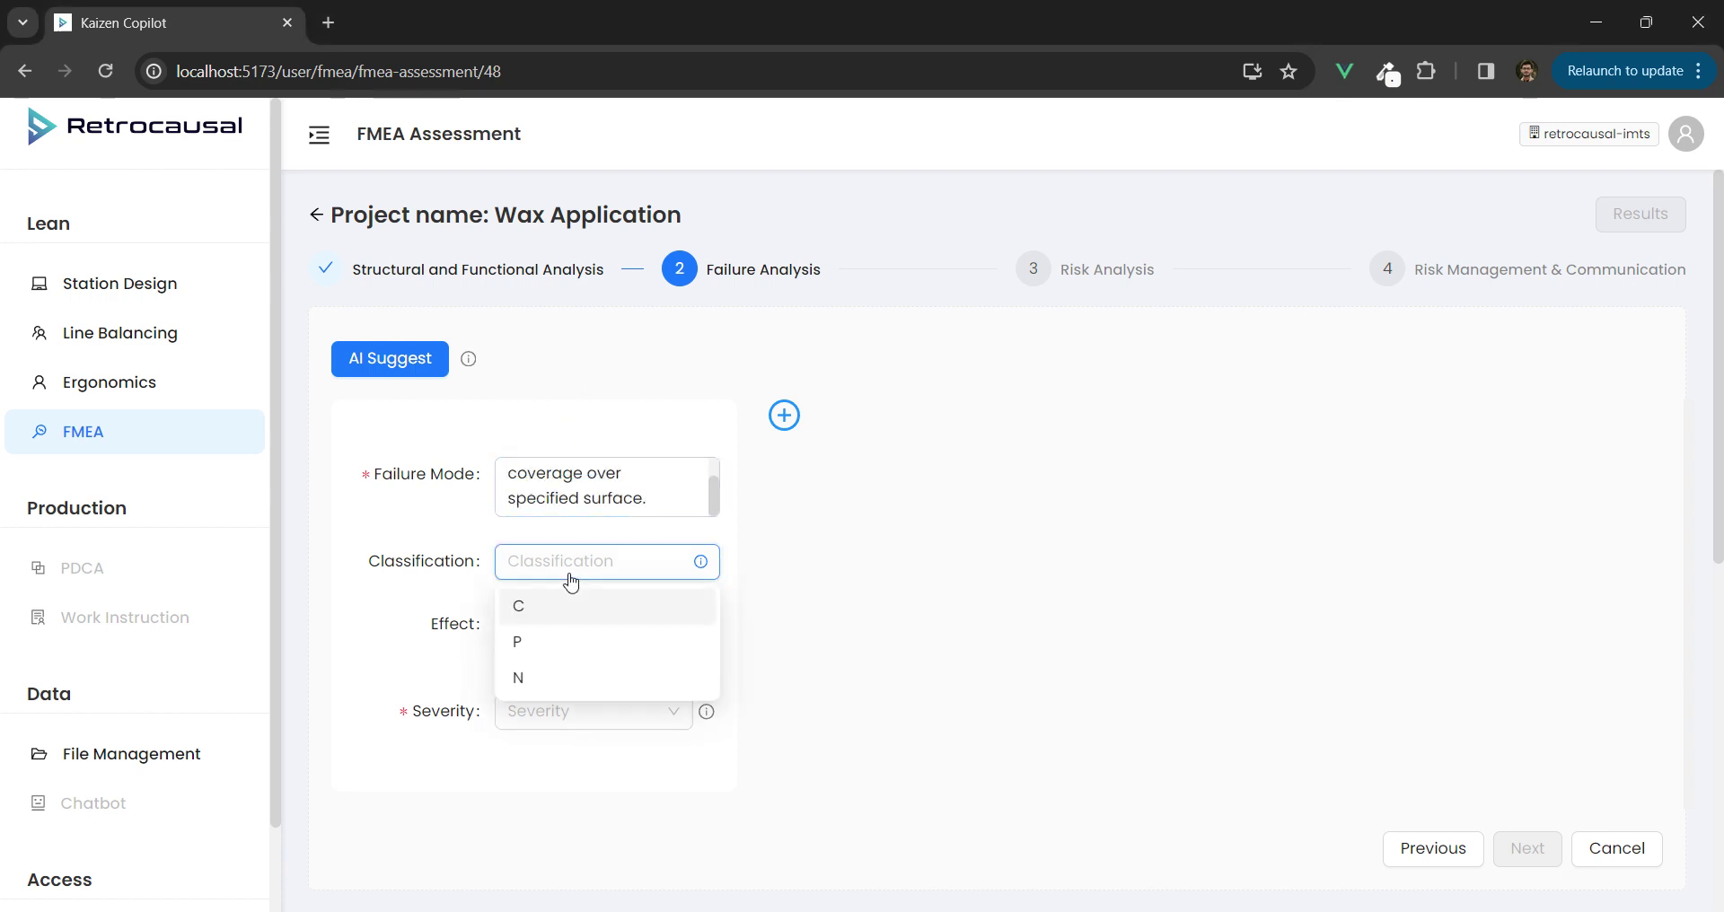
click(545, 648)
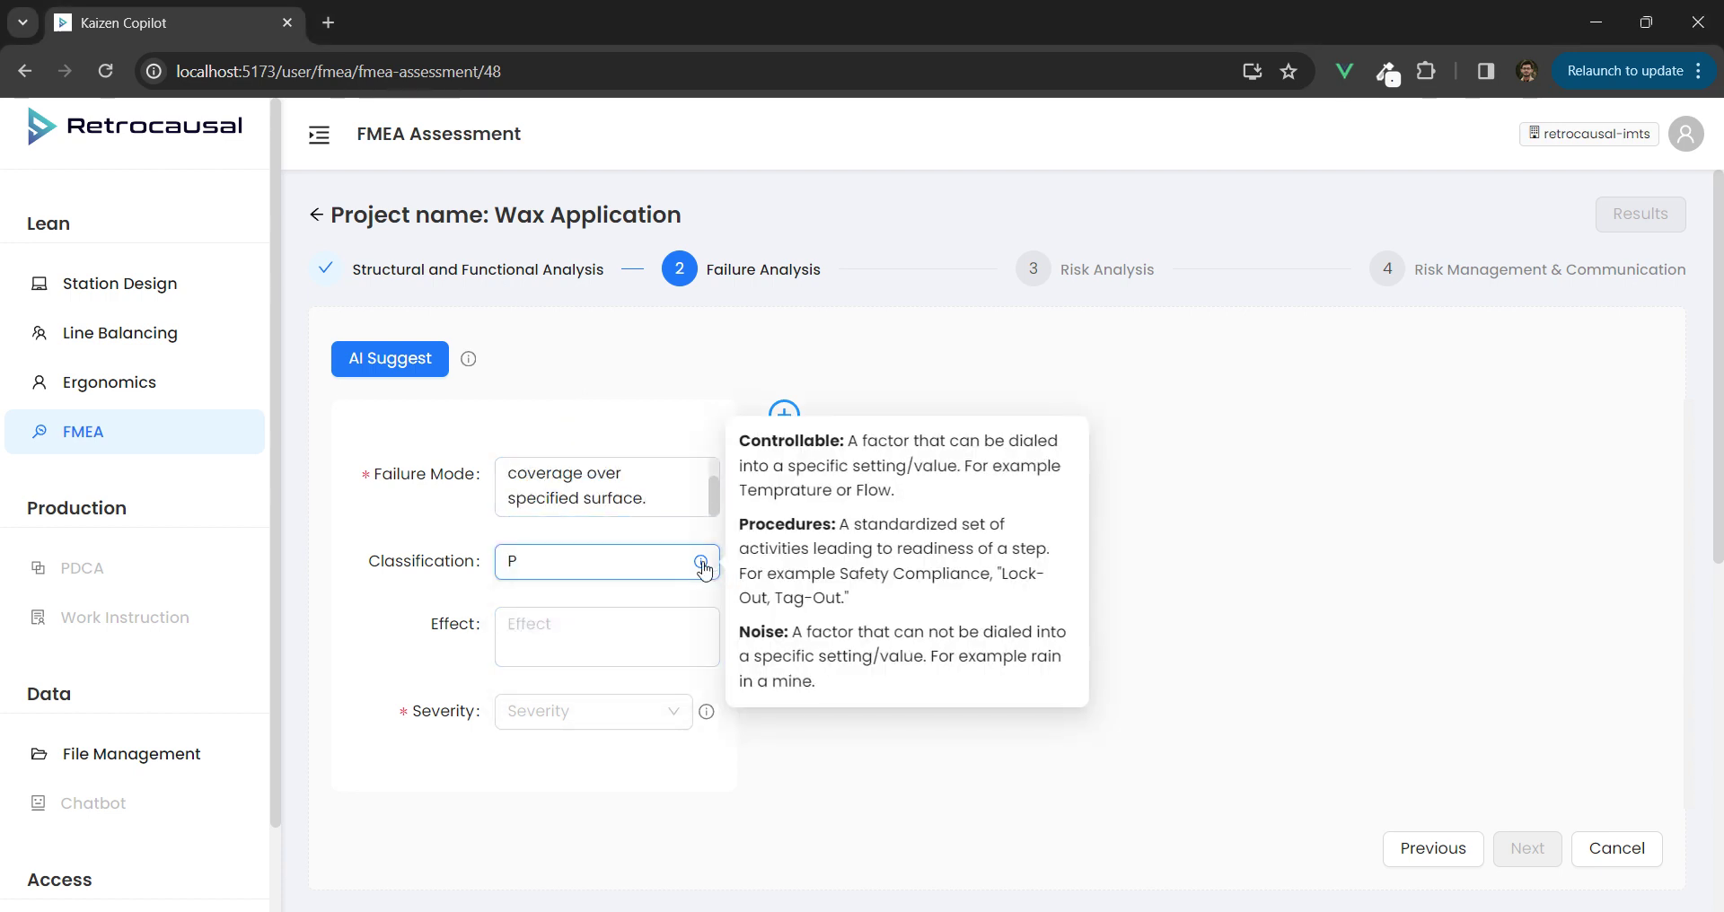
mouse_move(702, 569)
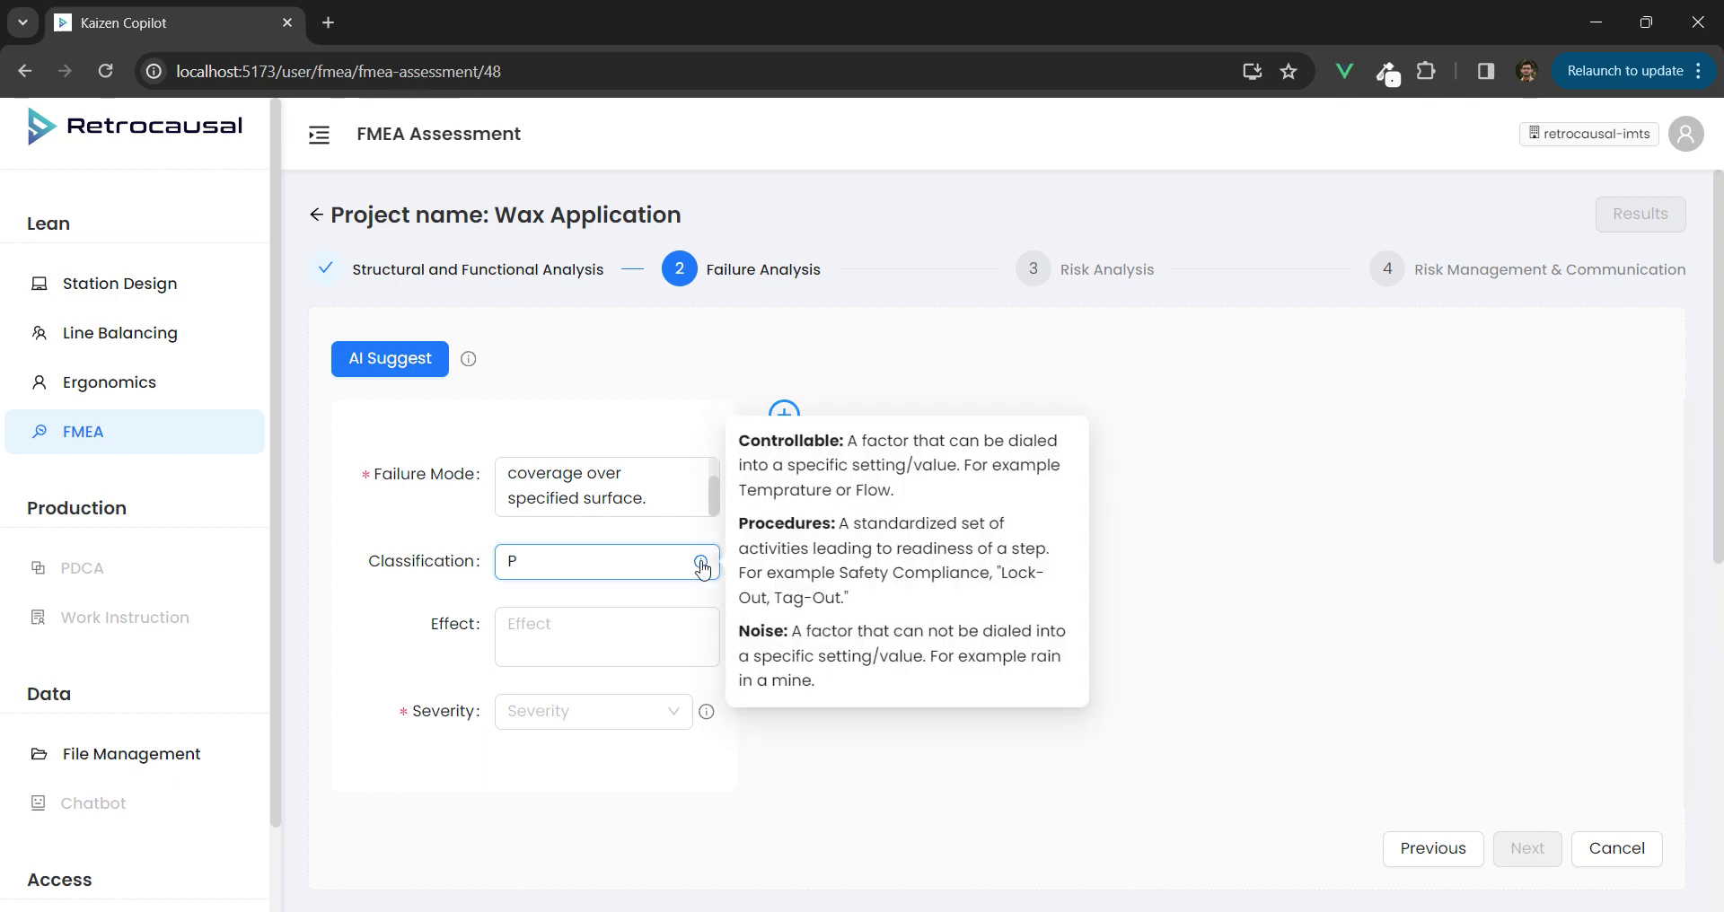
- Enter the effect "Corroded interior lower door panels" for the failure mode and set its severity to 6
click(569, 619)
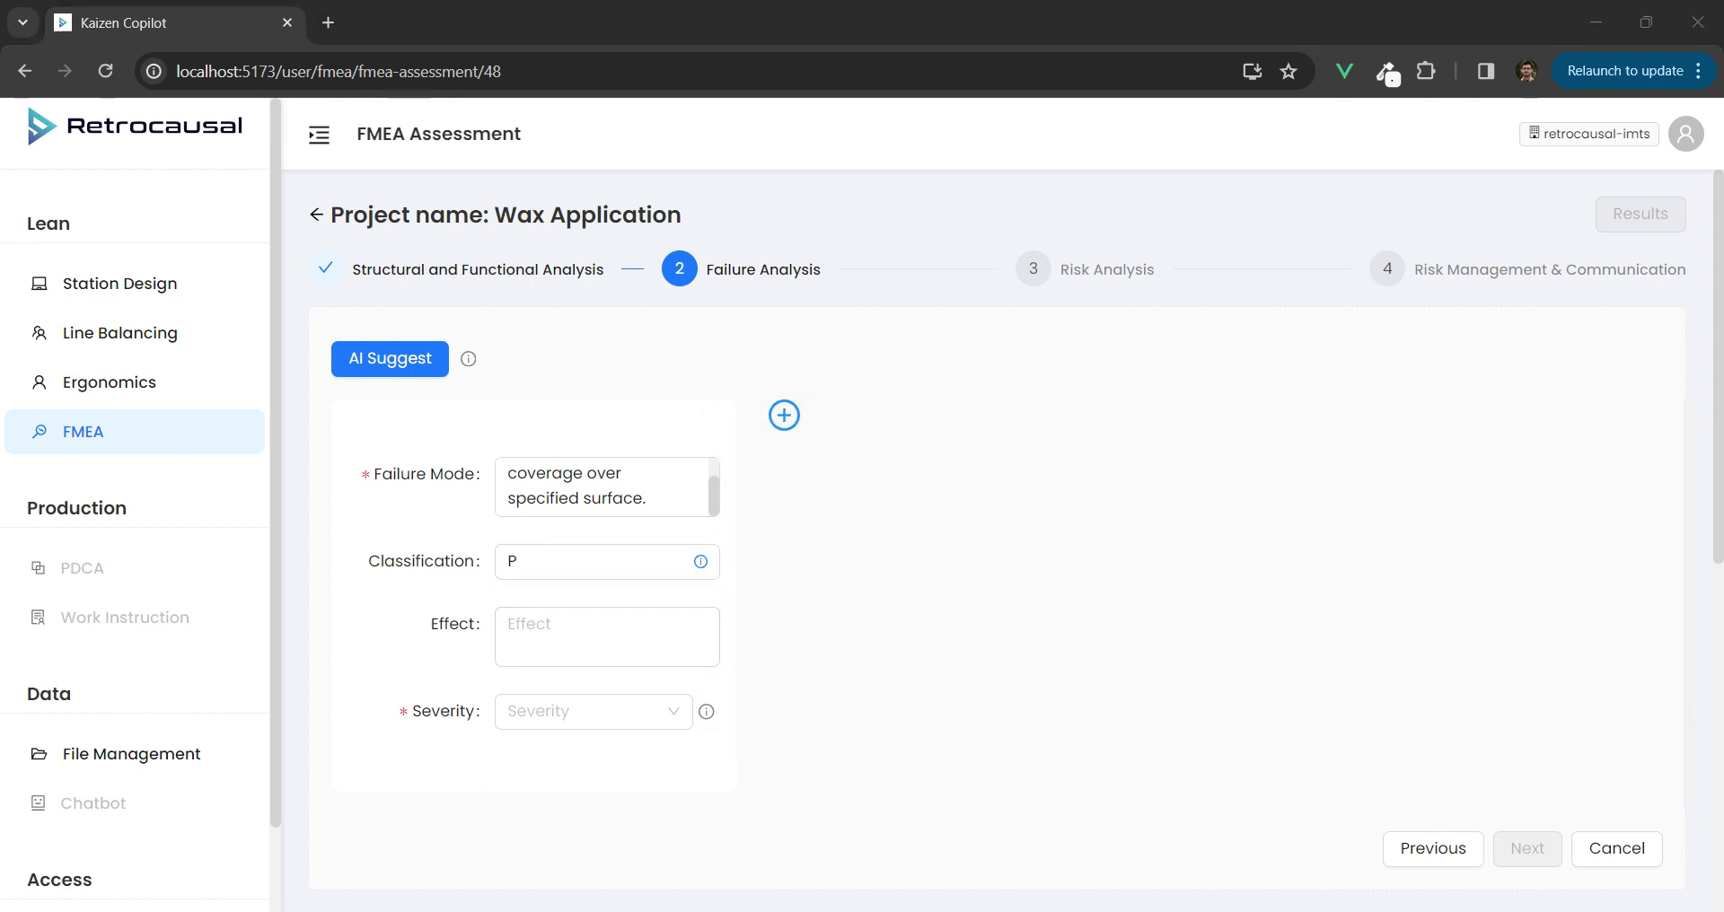
click(680, 632)
key(ctrl+v)
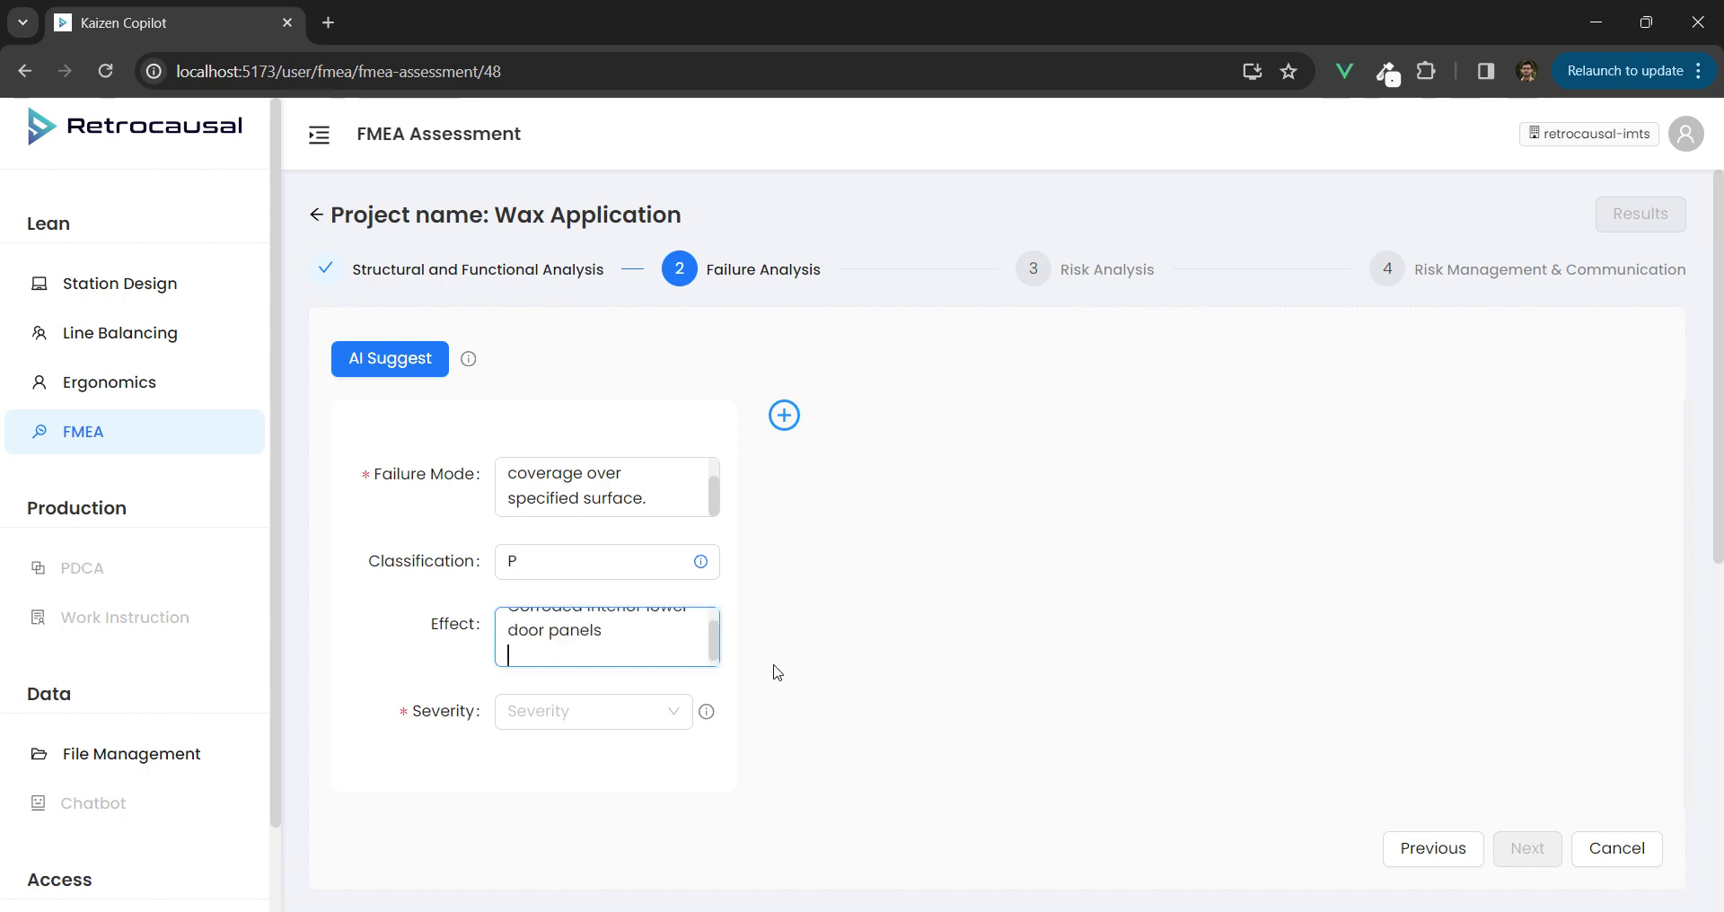
click(581, 714)
click(548, 598)
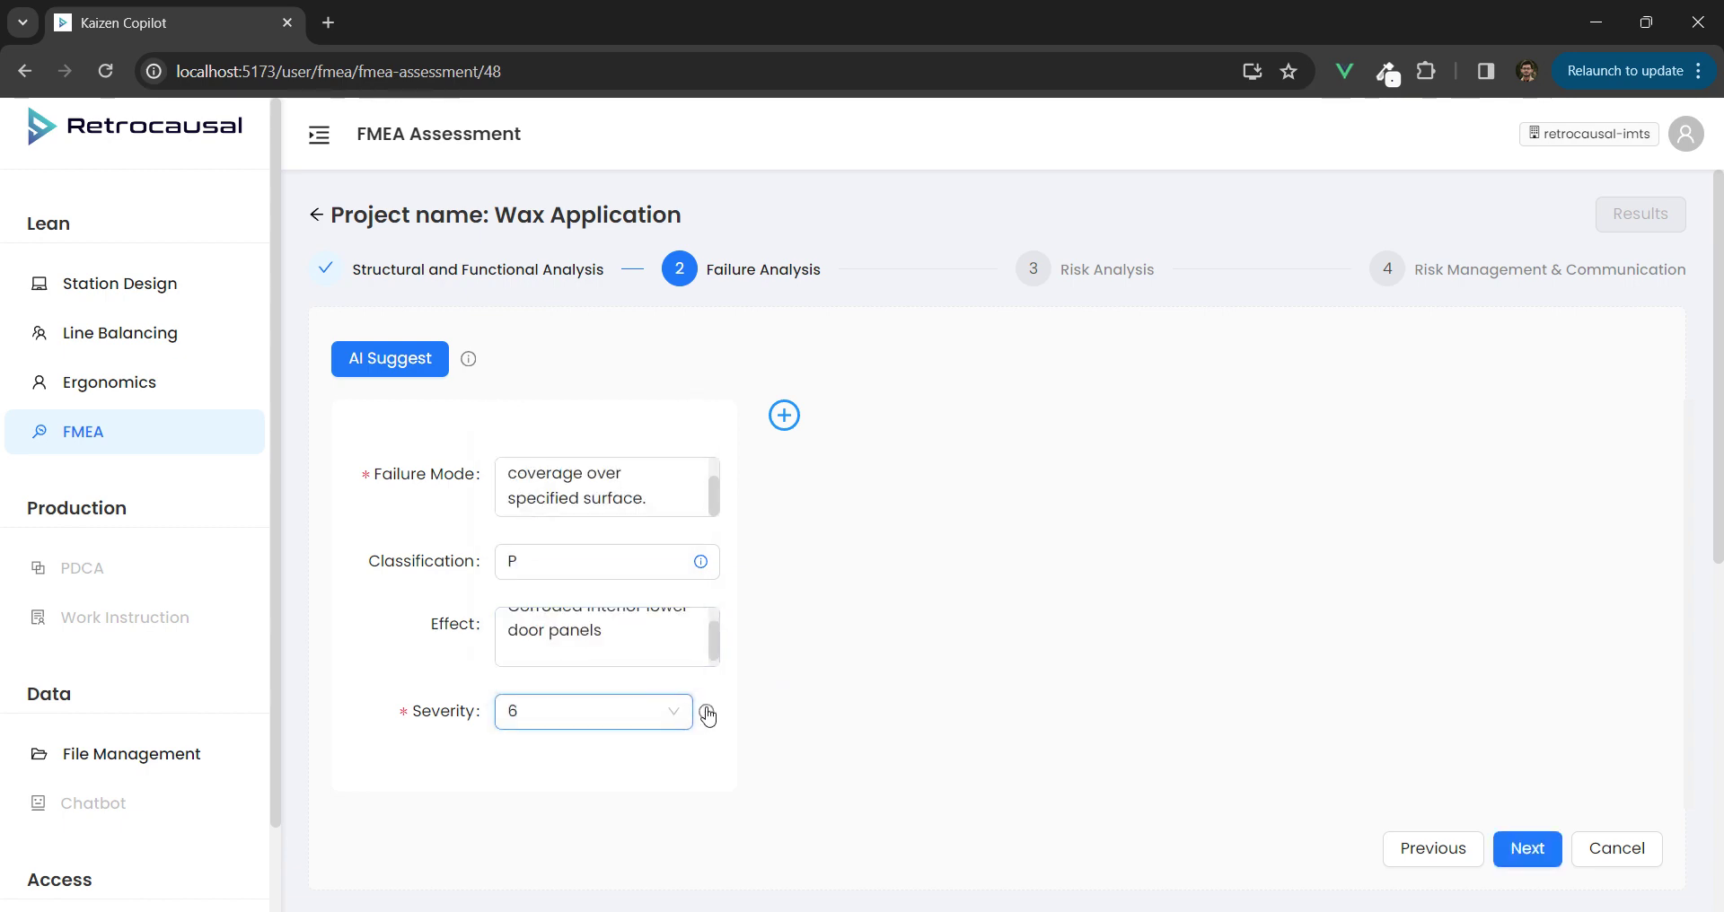
- Review the severity rating criteria and remove the trailing blank line from the failure mode's effect text
click(706, 712)
scroll(912, 447, down, 5)
scroll(911, 448, up, 5)
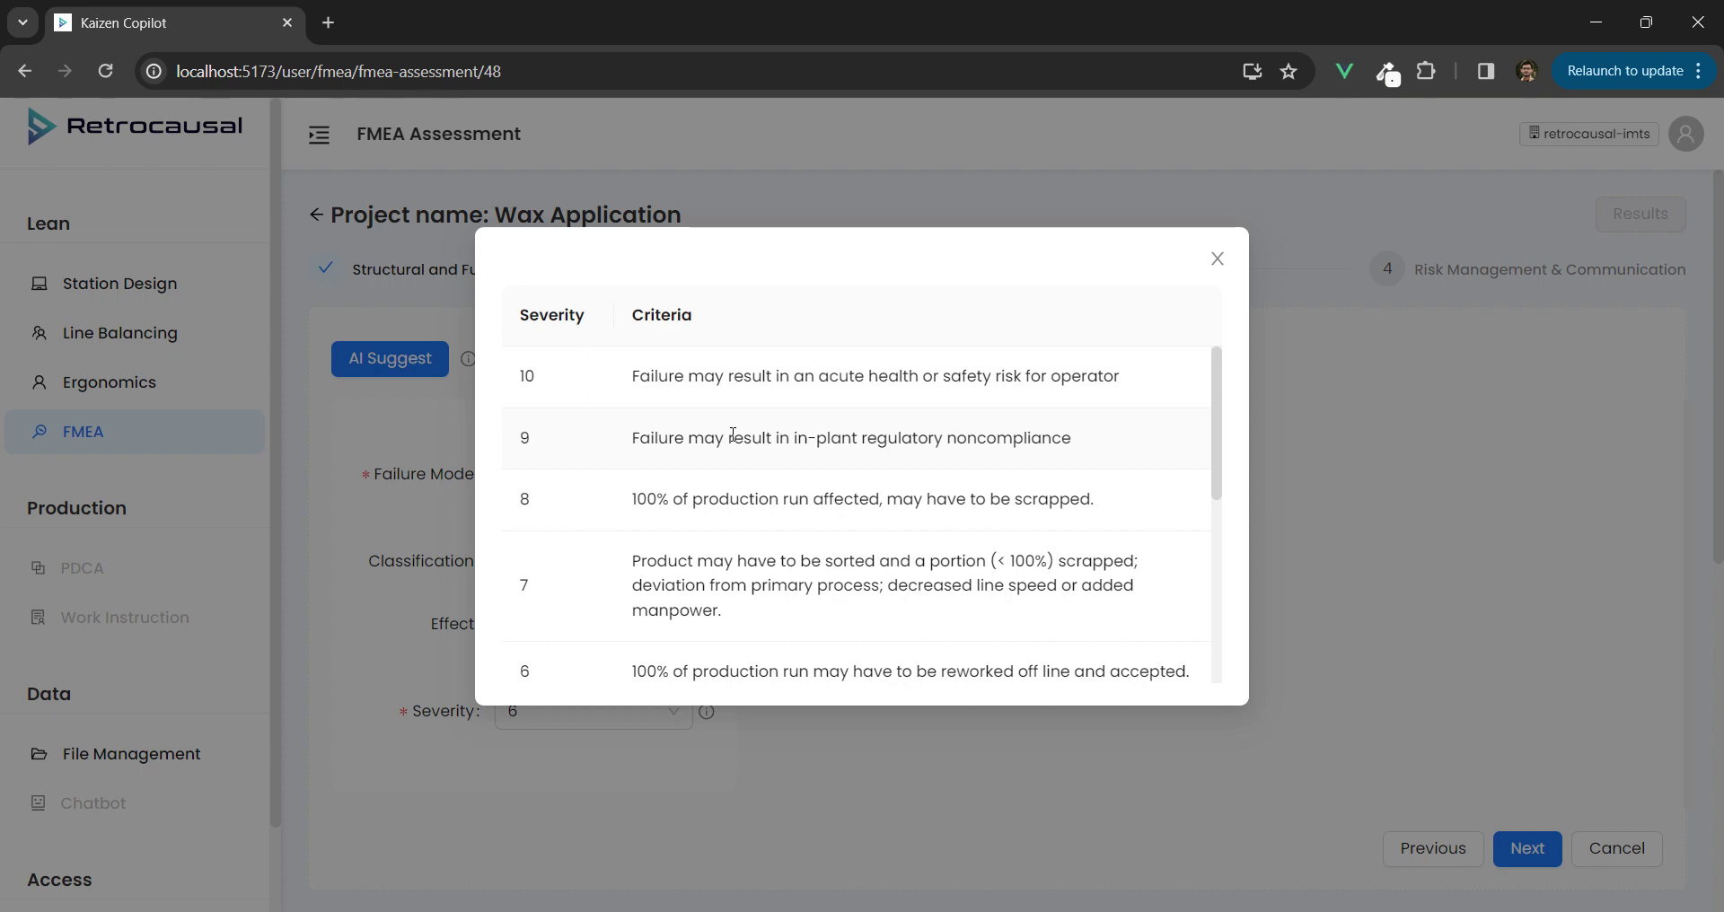
click(1208, 266)
click(596, 646)
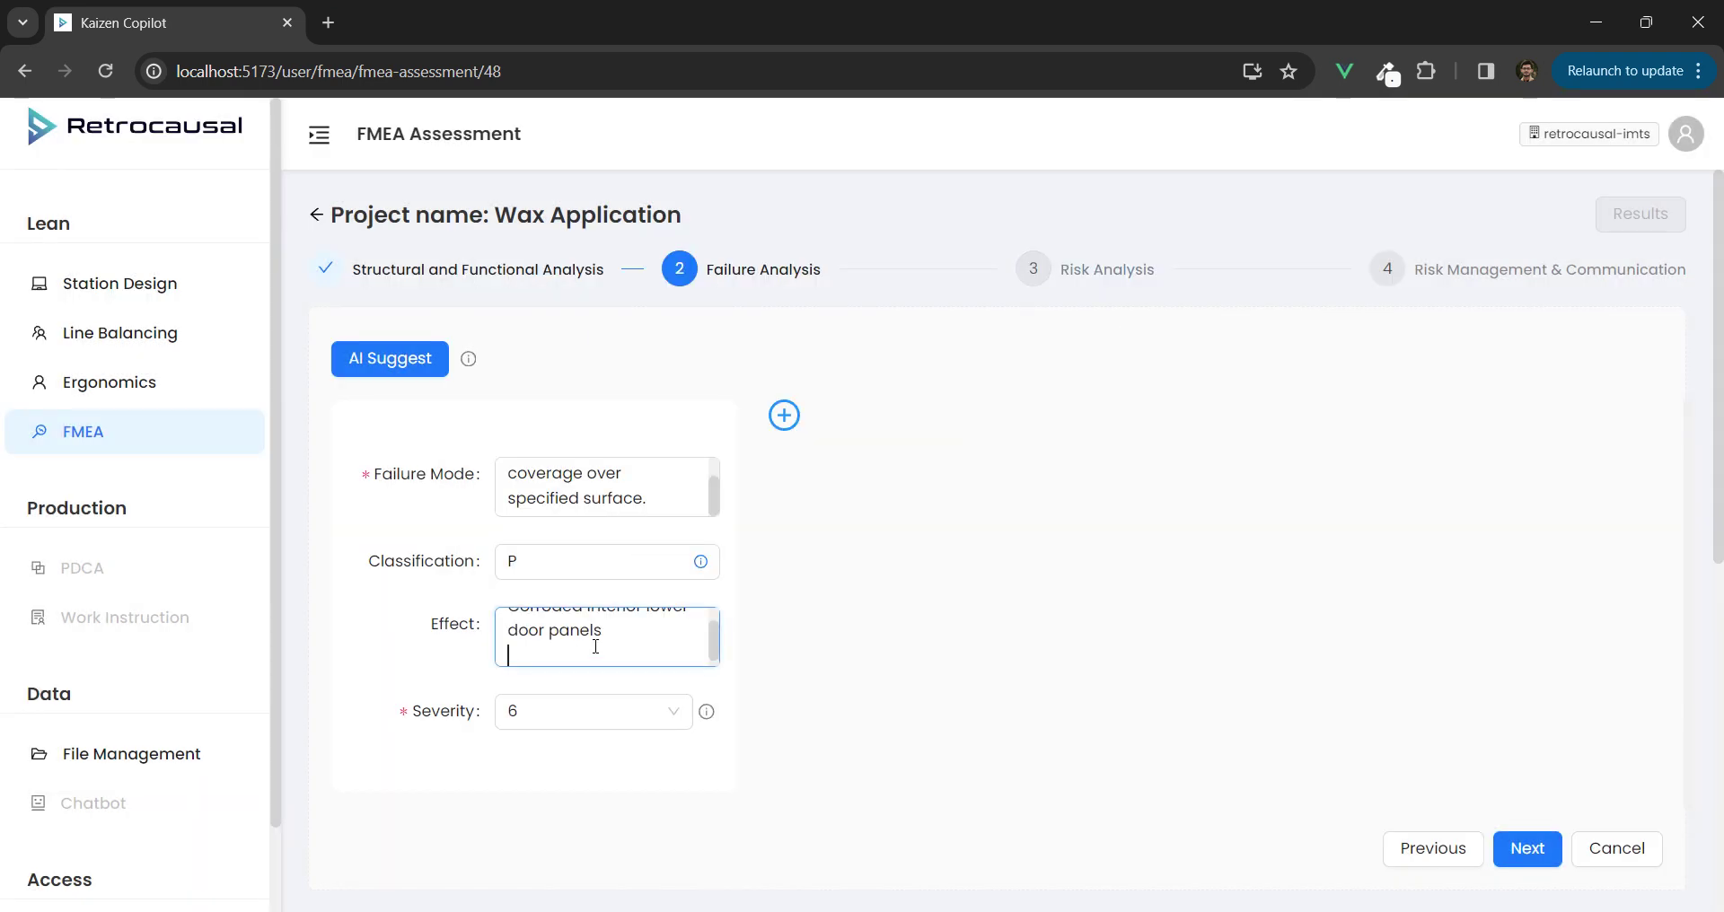
key(BackSpace)
- Insert the AI-suggested failure mode "Excessive wax application" into the failure analysis
click(429, 367)
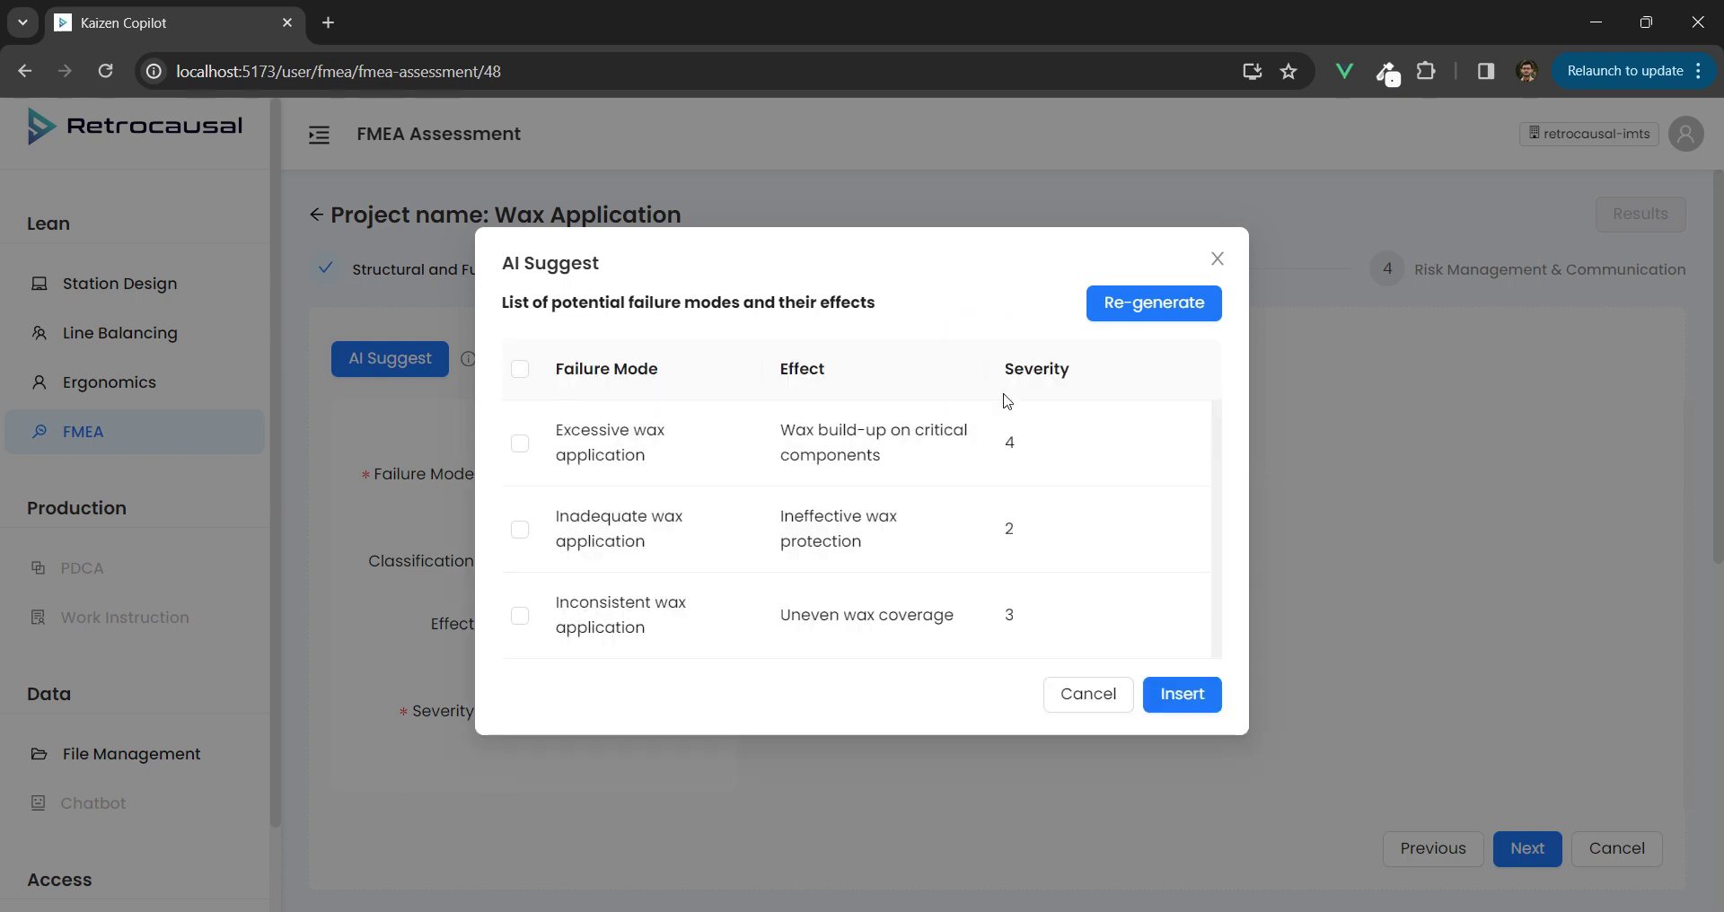
click(522, 449)
click(1178, 700)
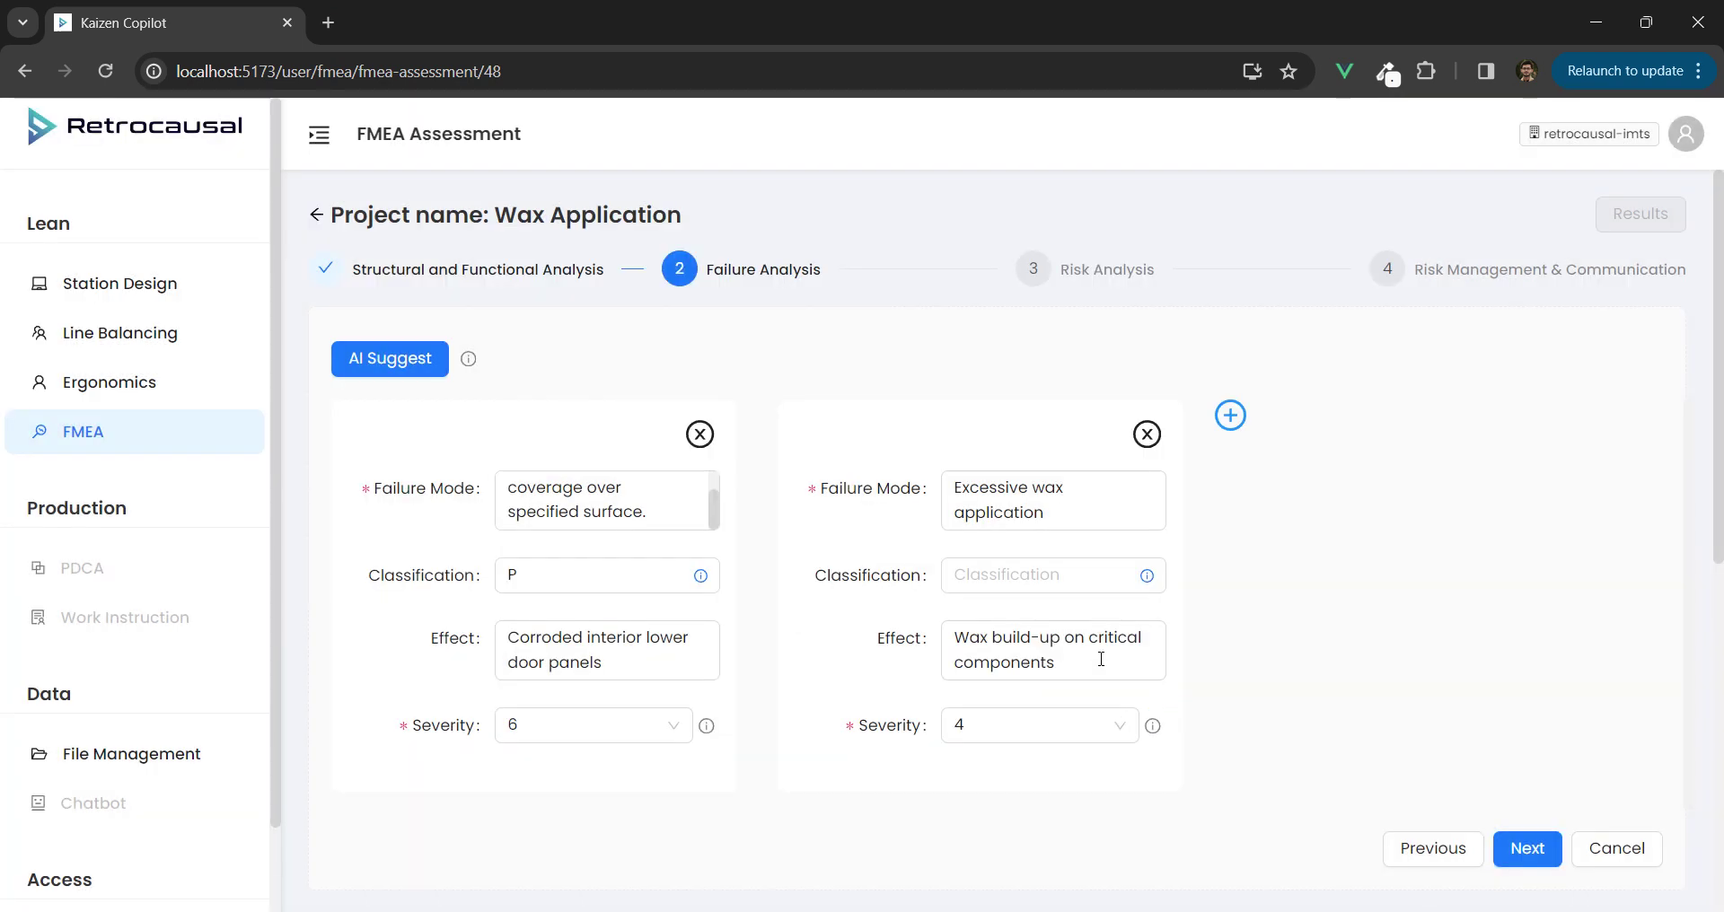
- Classify the "Excessive wax application" failure mode as P and proceed to Risk Analysis
scroll(1127, 624, down, 1)
click(1048, 499)
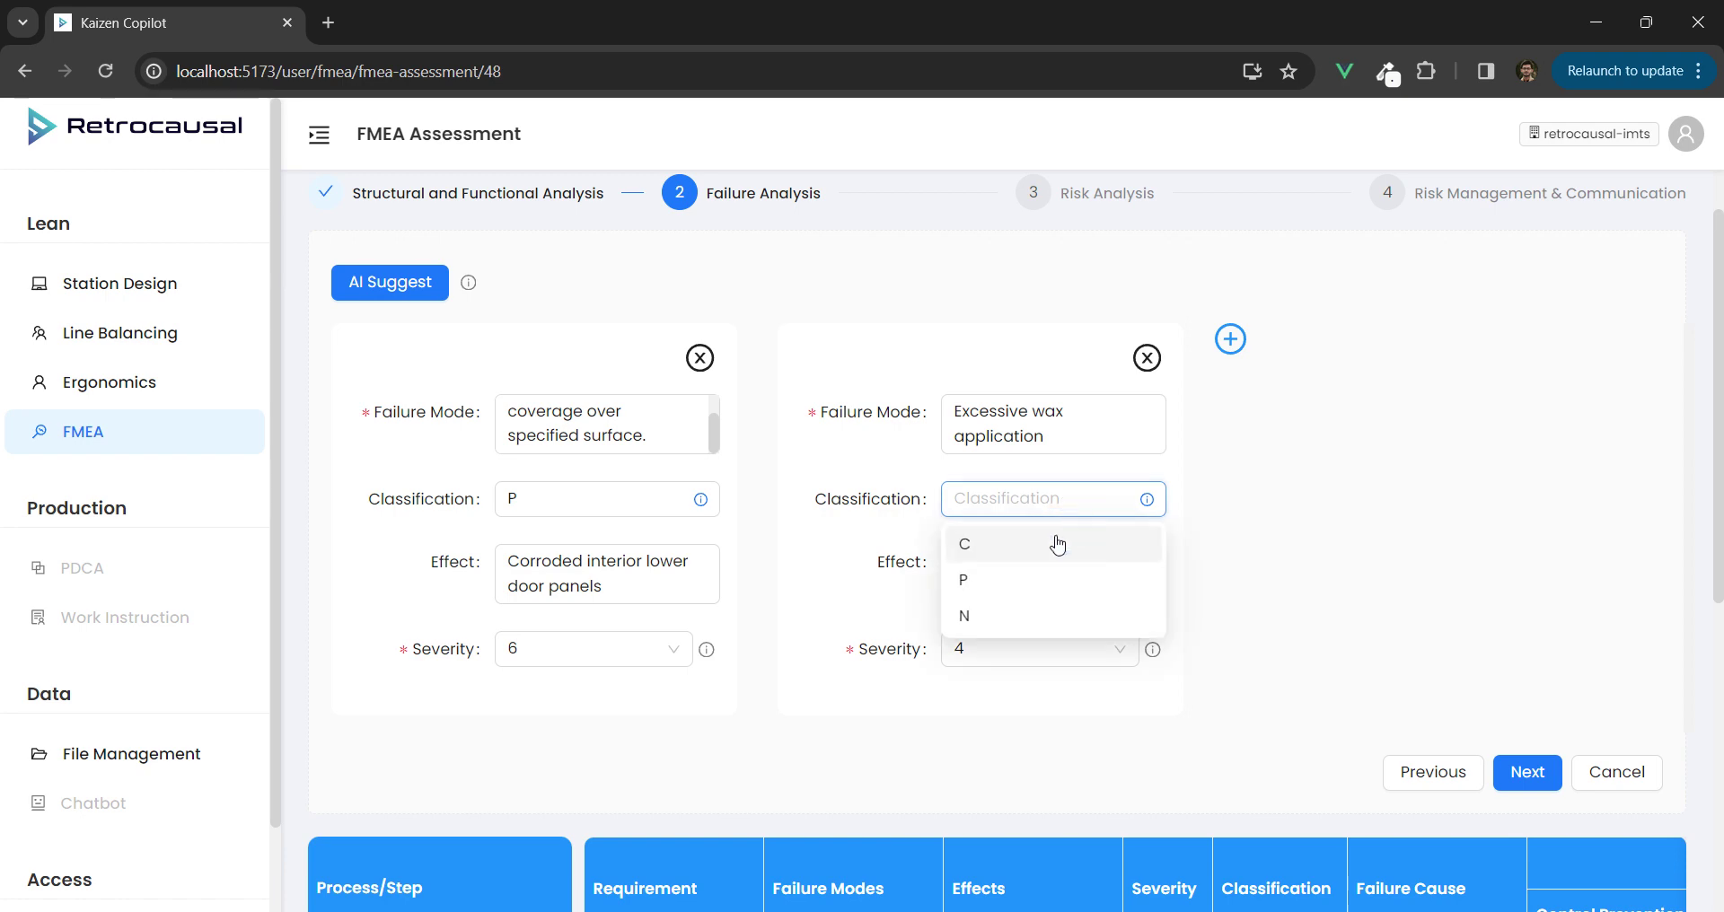
click(1062, 575)
scroll(1344, 618, down, 3)
scroll(1436, 647, up, 2)
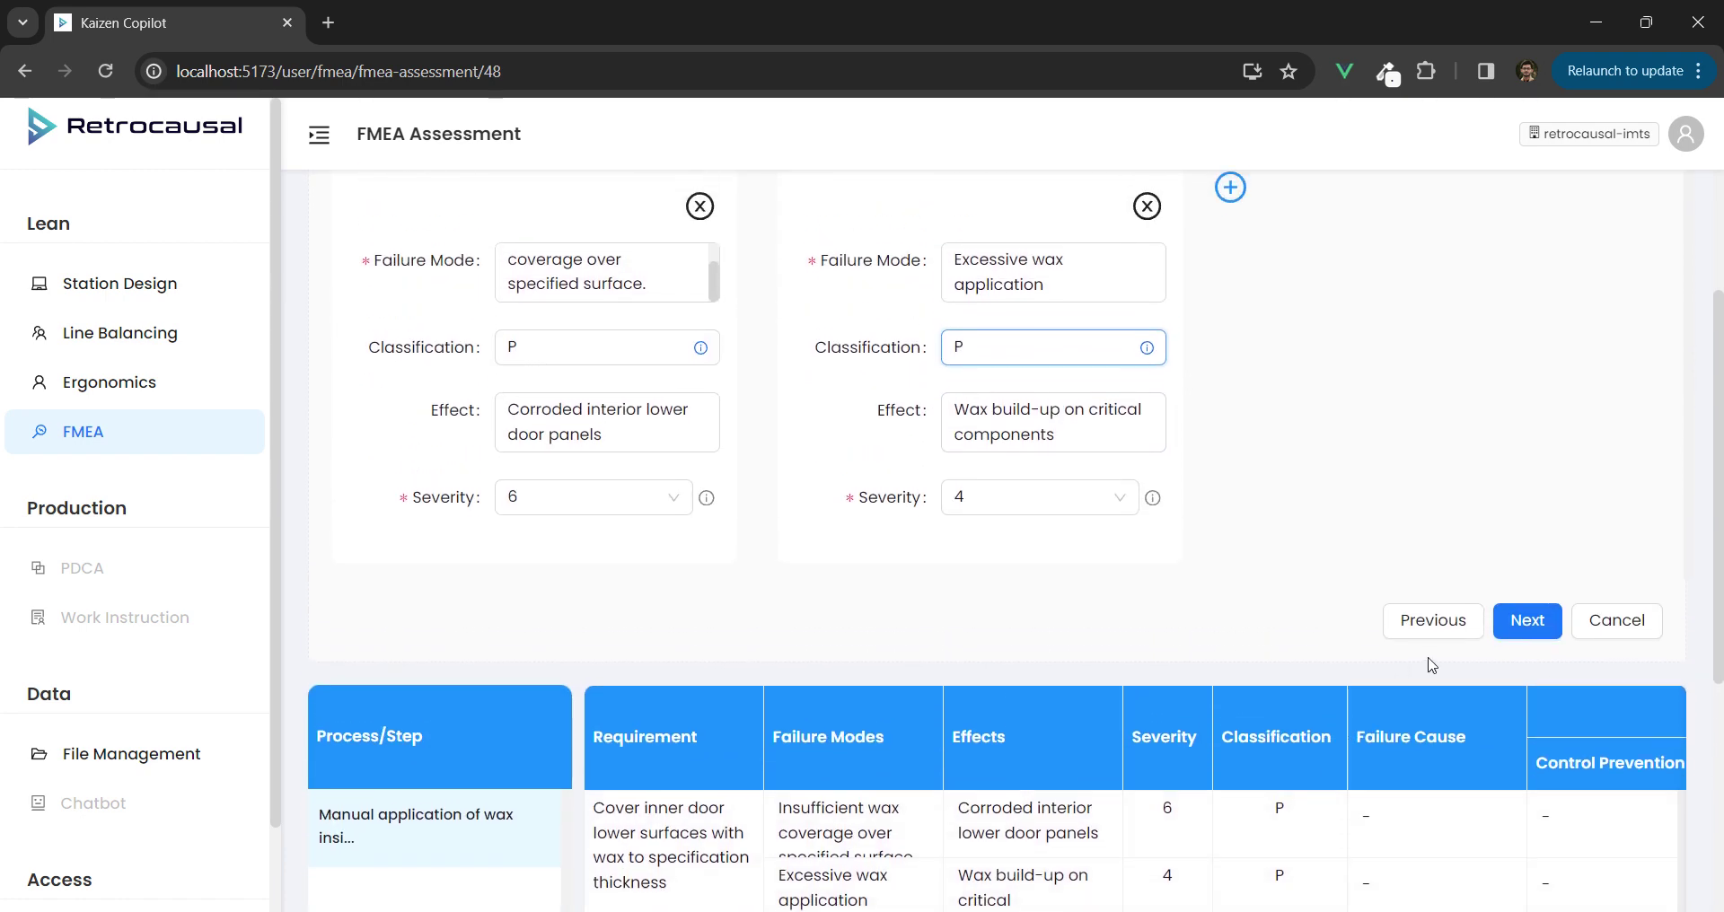
click(1526, 648)
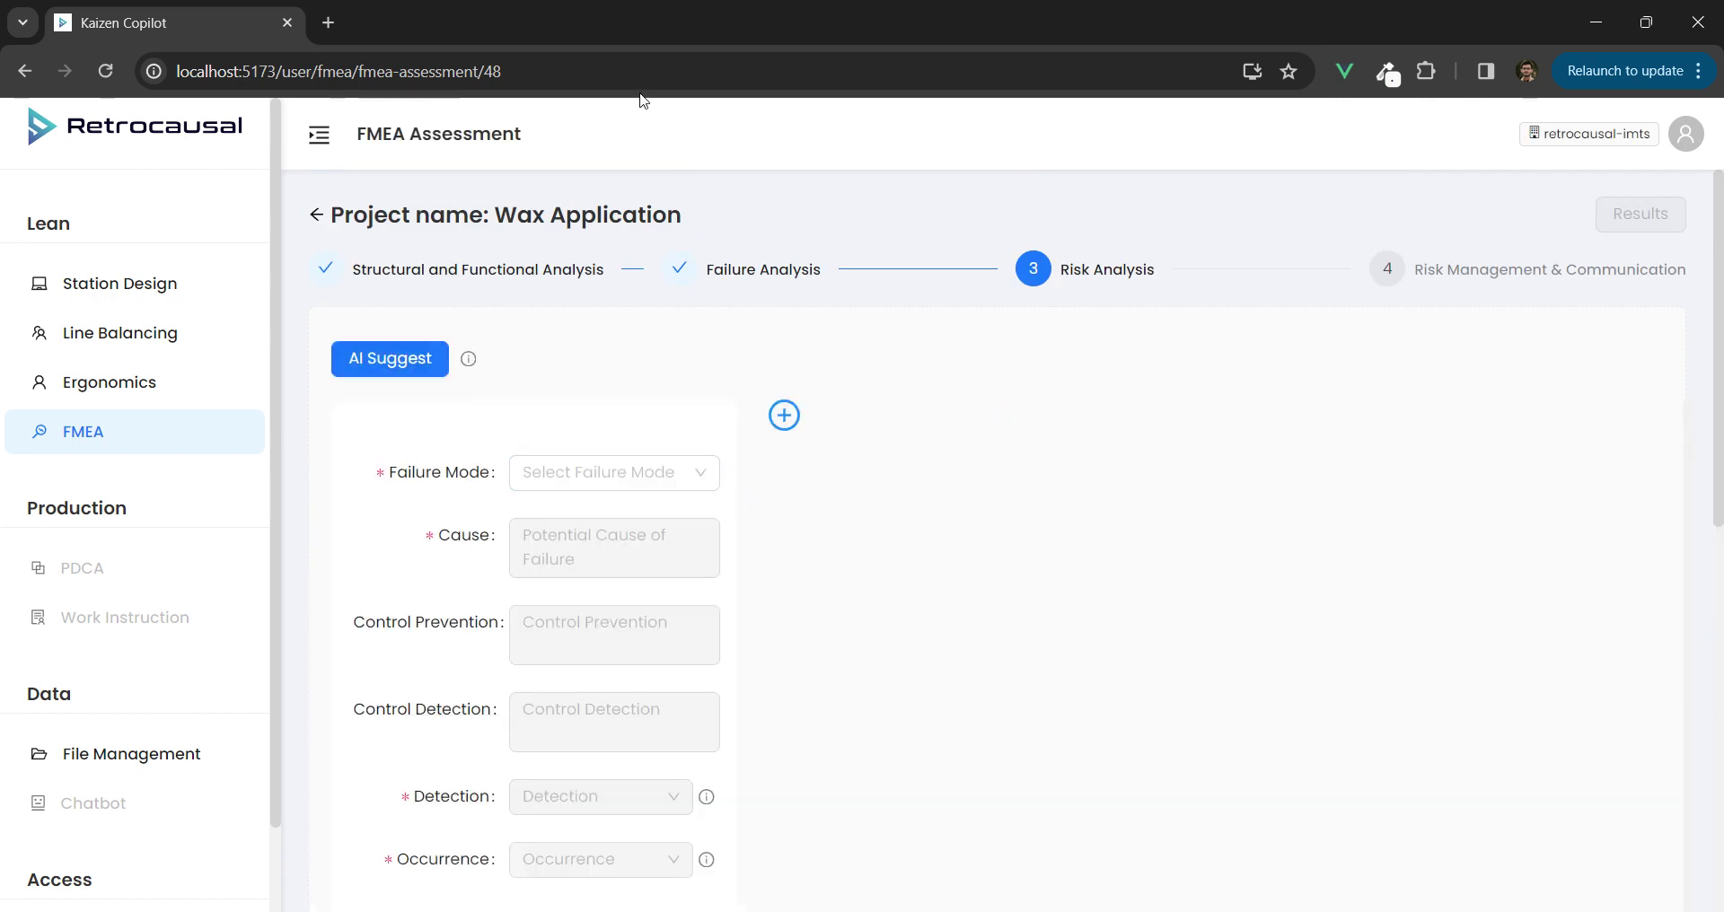
- Select the insufficient wax coverage failure mode and paste its cause about the spray head not inserted far enough
click(747, 37)
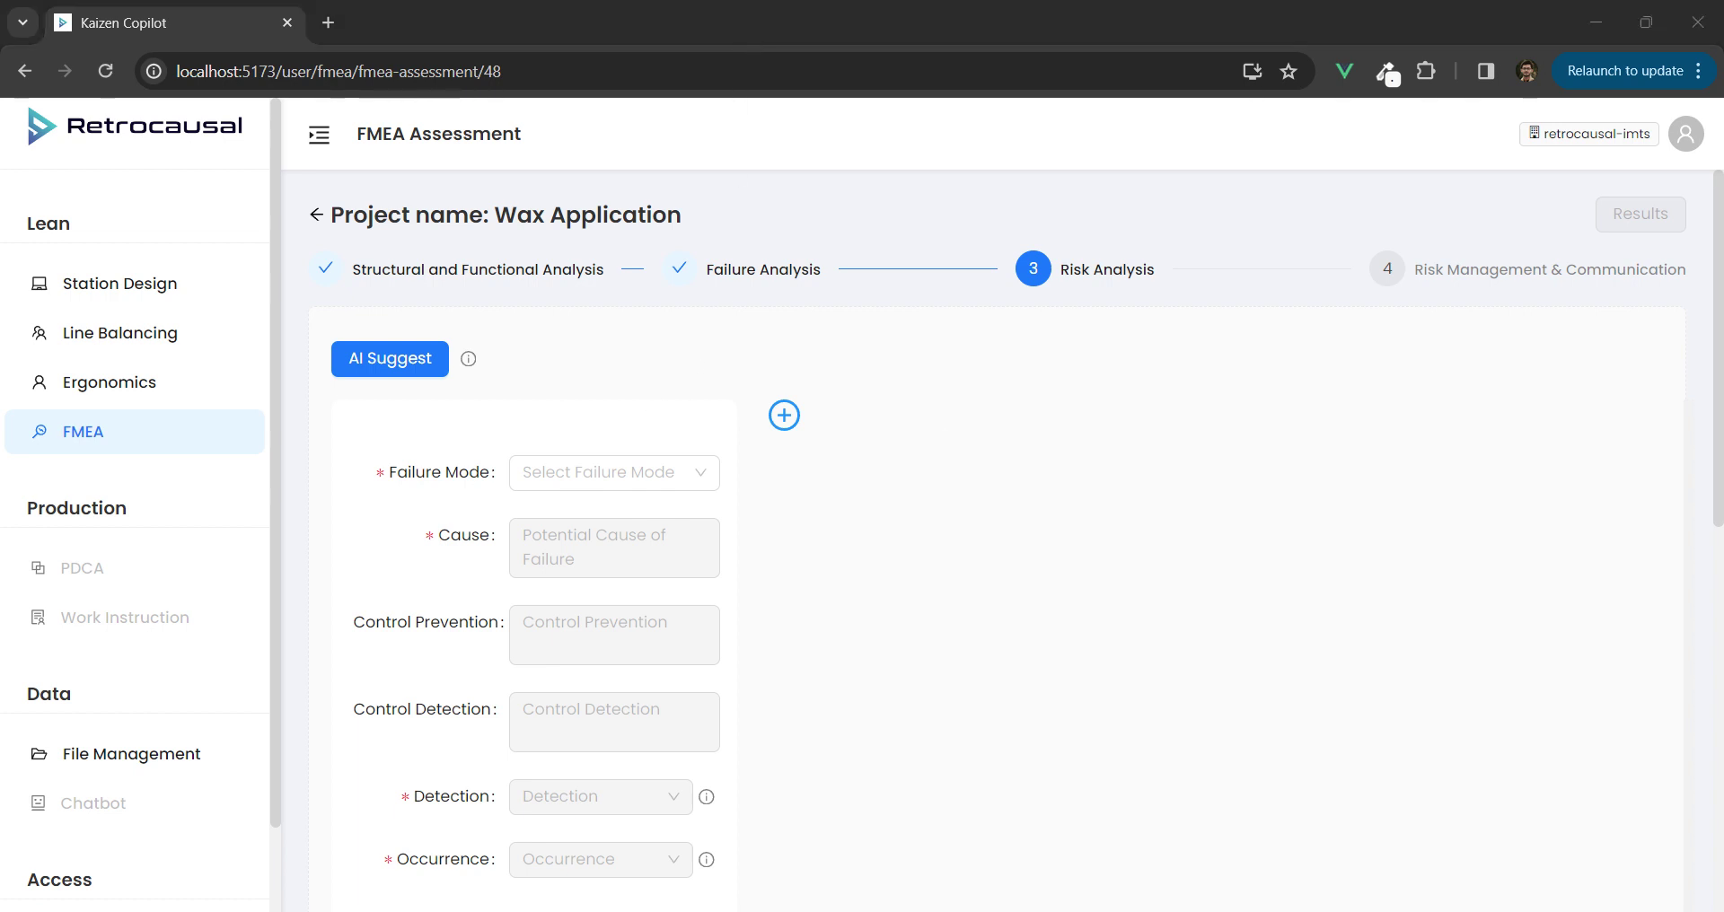
click(539, 473)
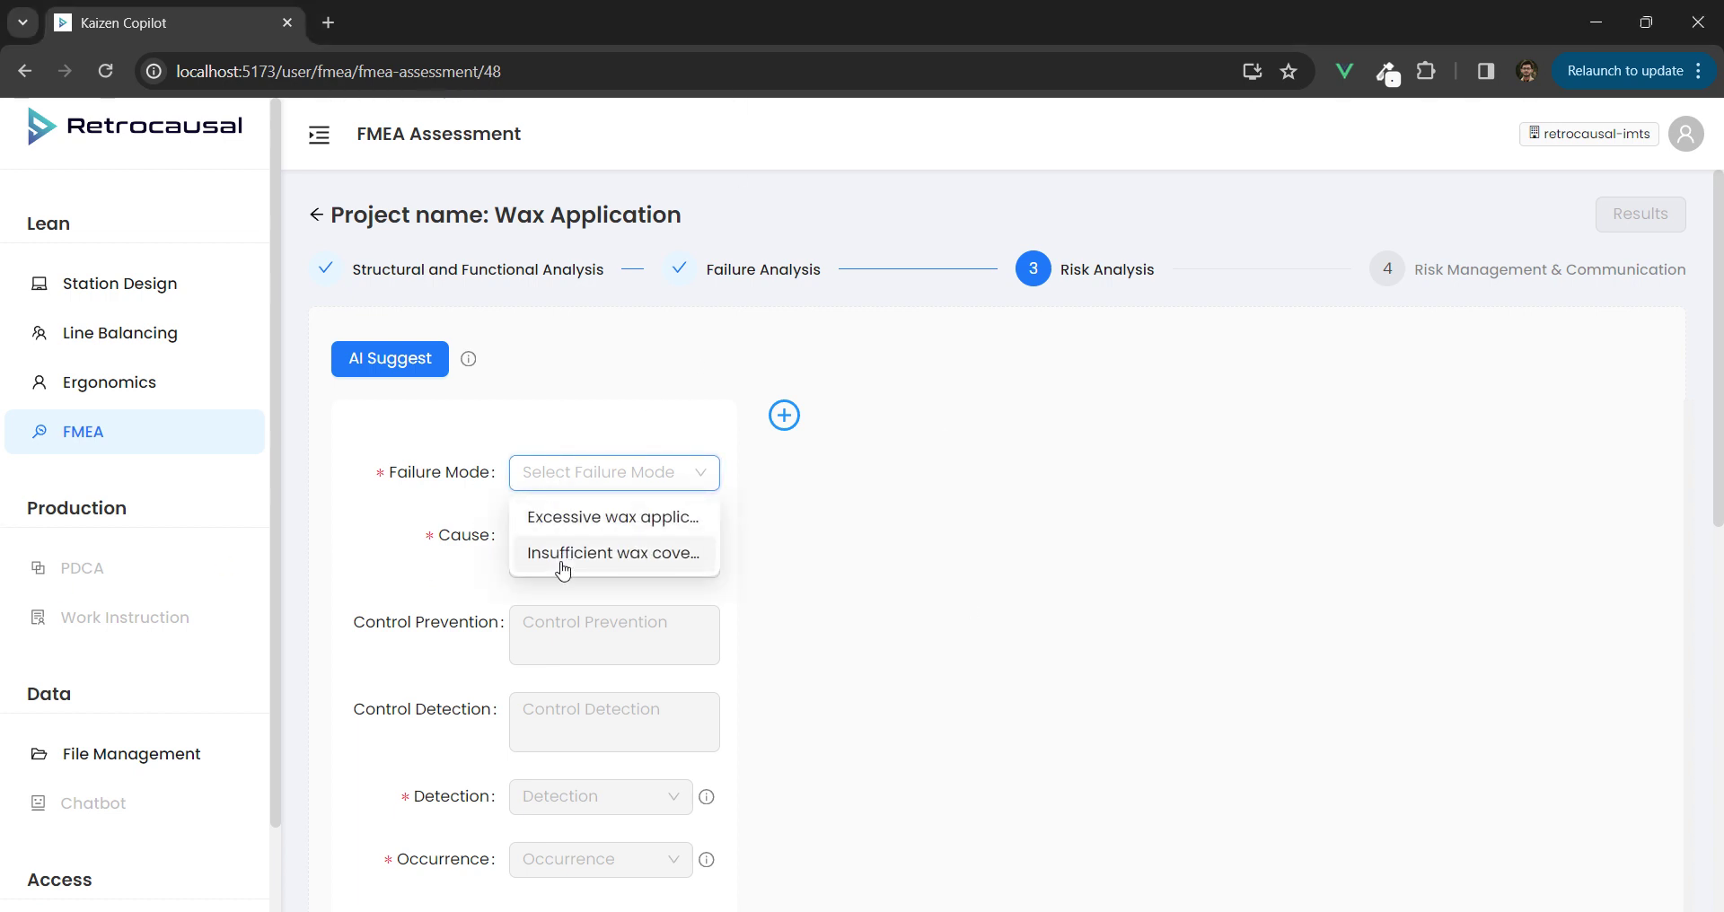
click(565, 556)
key(alt+Tab)
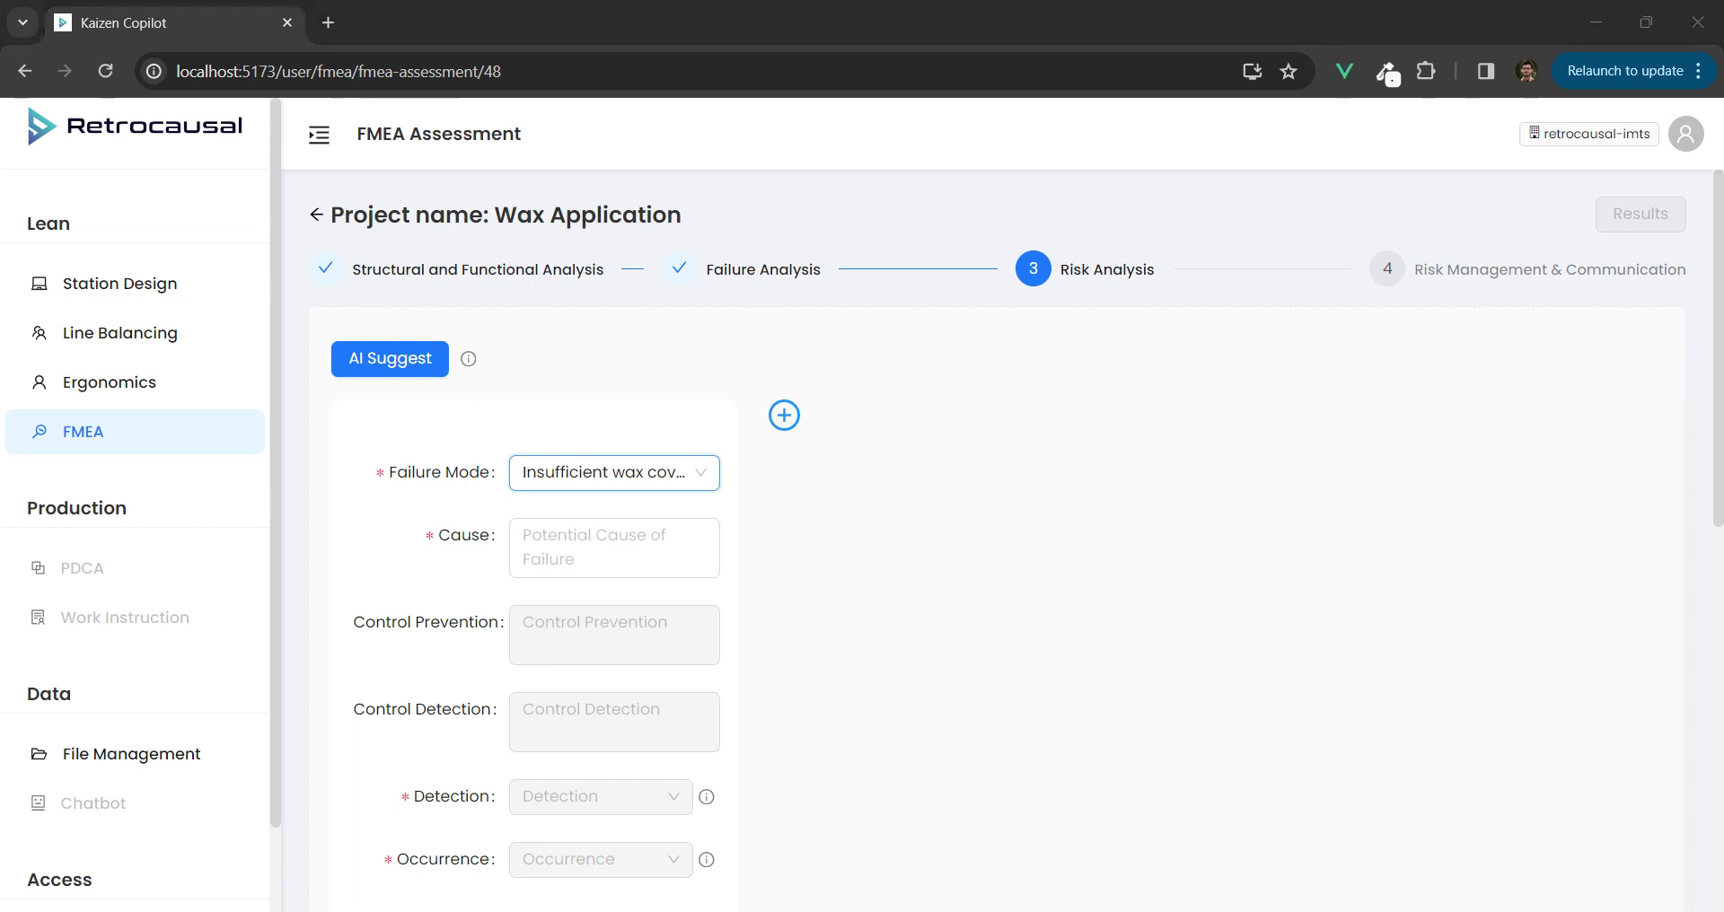
click(515, 563)
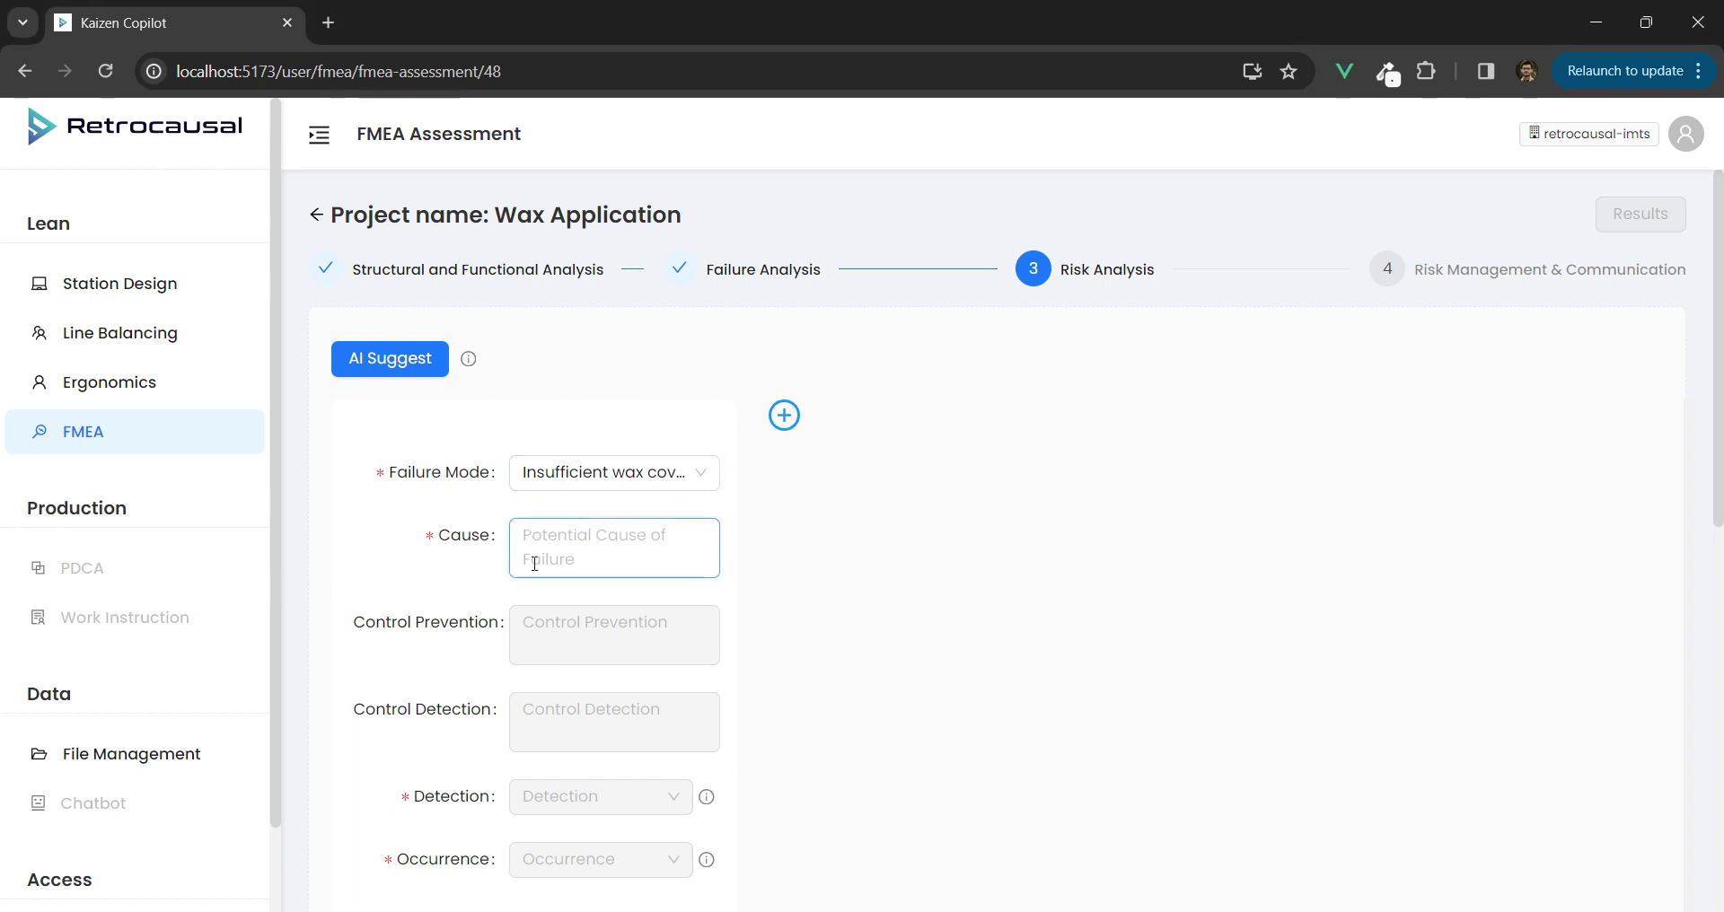
key(ctrl+v)
- Enter "None" for both Control Prevention and Control Detection of the insufficient wax coverage cause
click(581, 622)
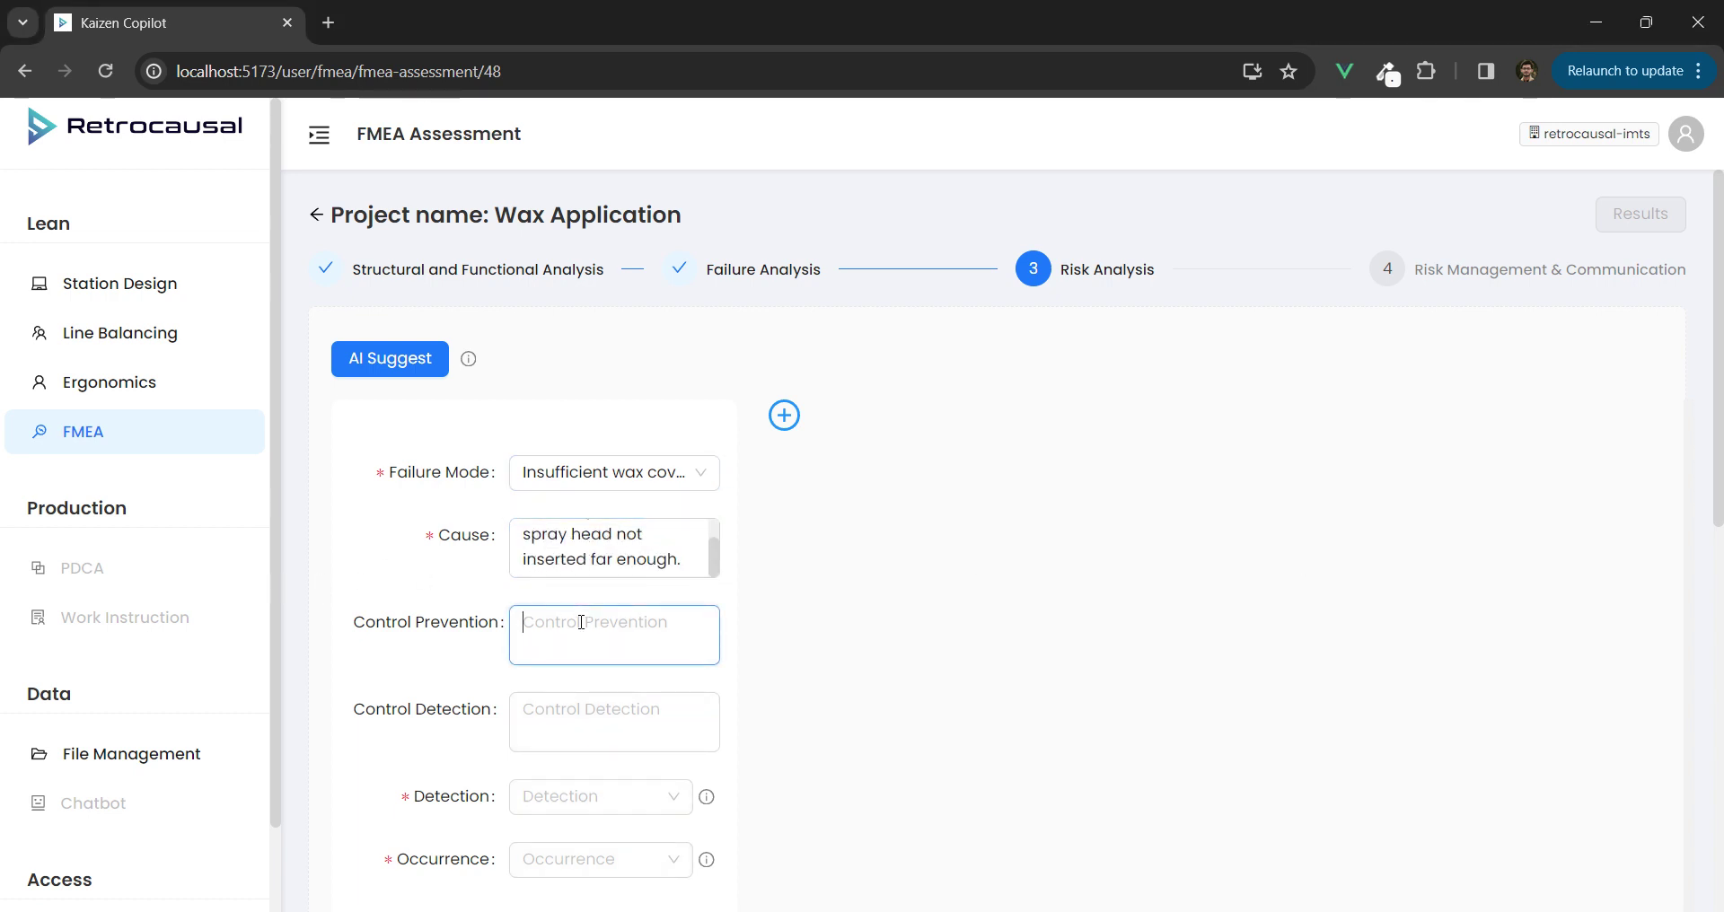
text(Non)
text(None)
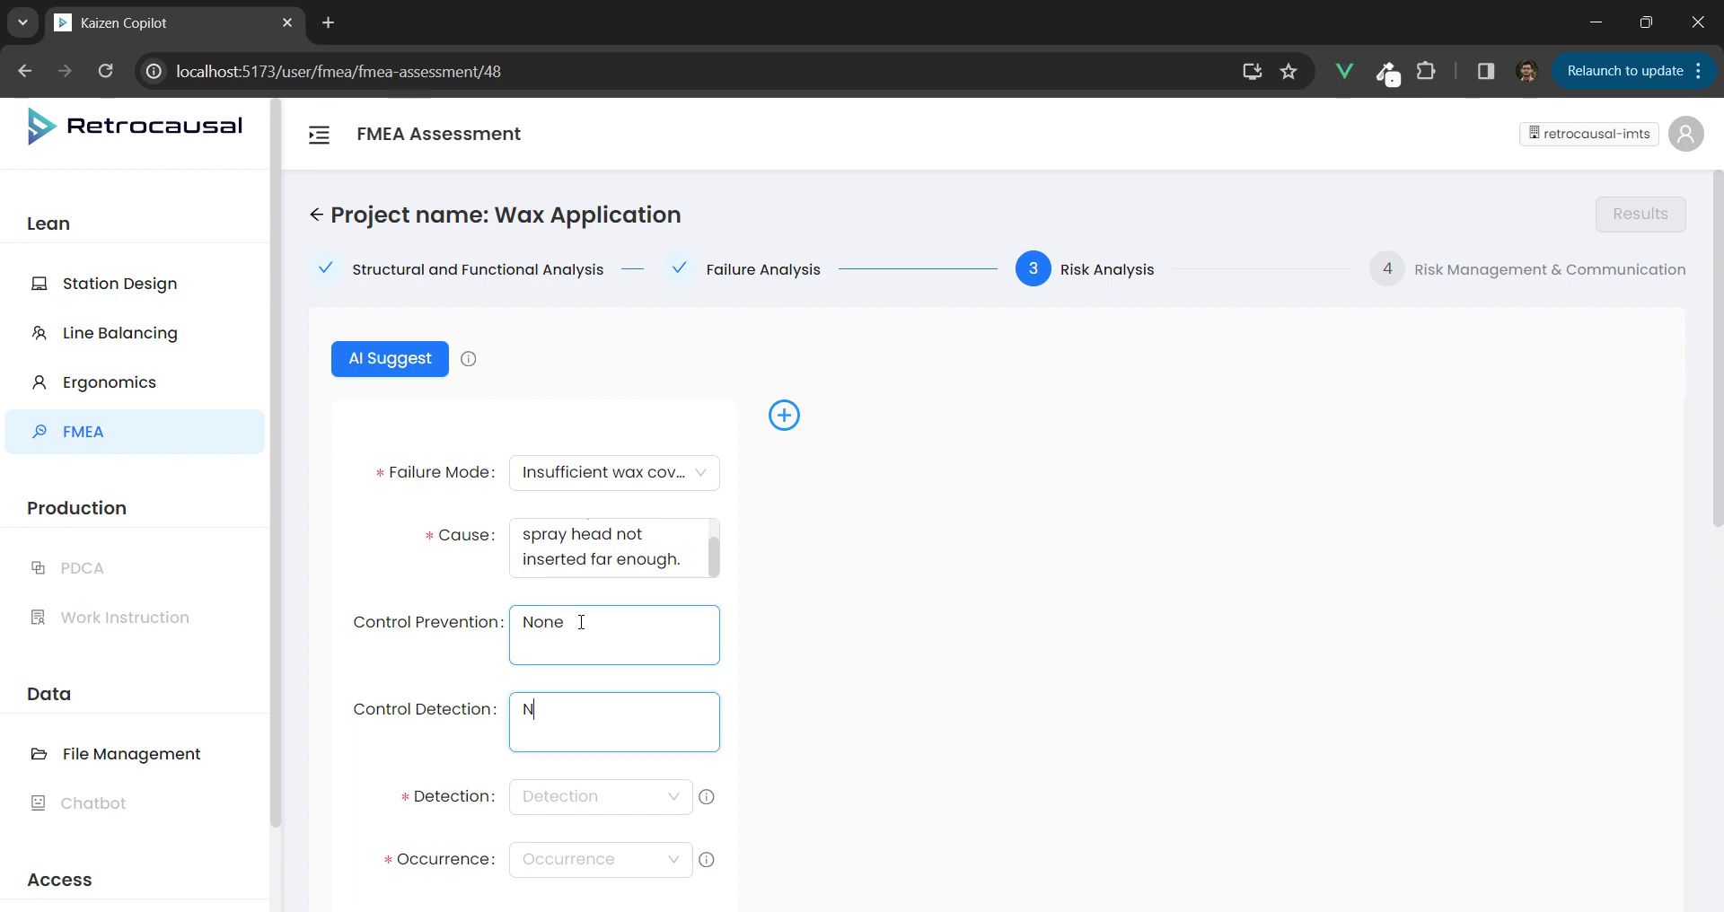
- Set both the Detection and Occurrence ratings to 6 and review the detection rating criteria
scroll(581, 622, down, 2)
click(620, 653)
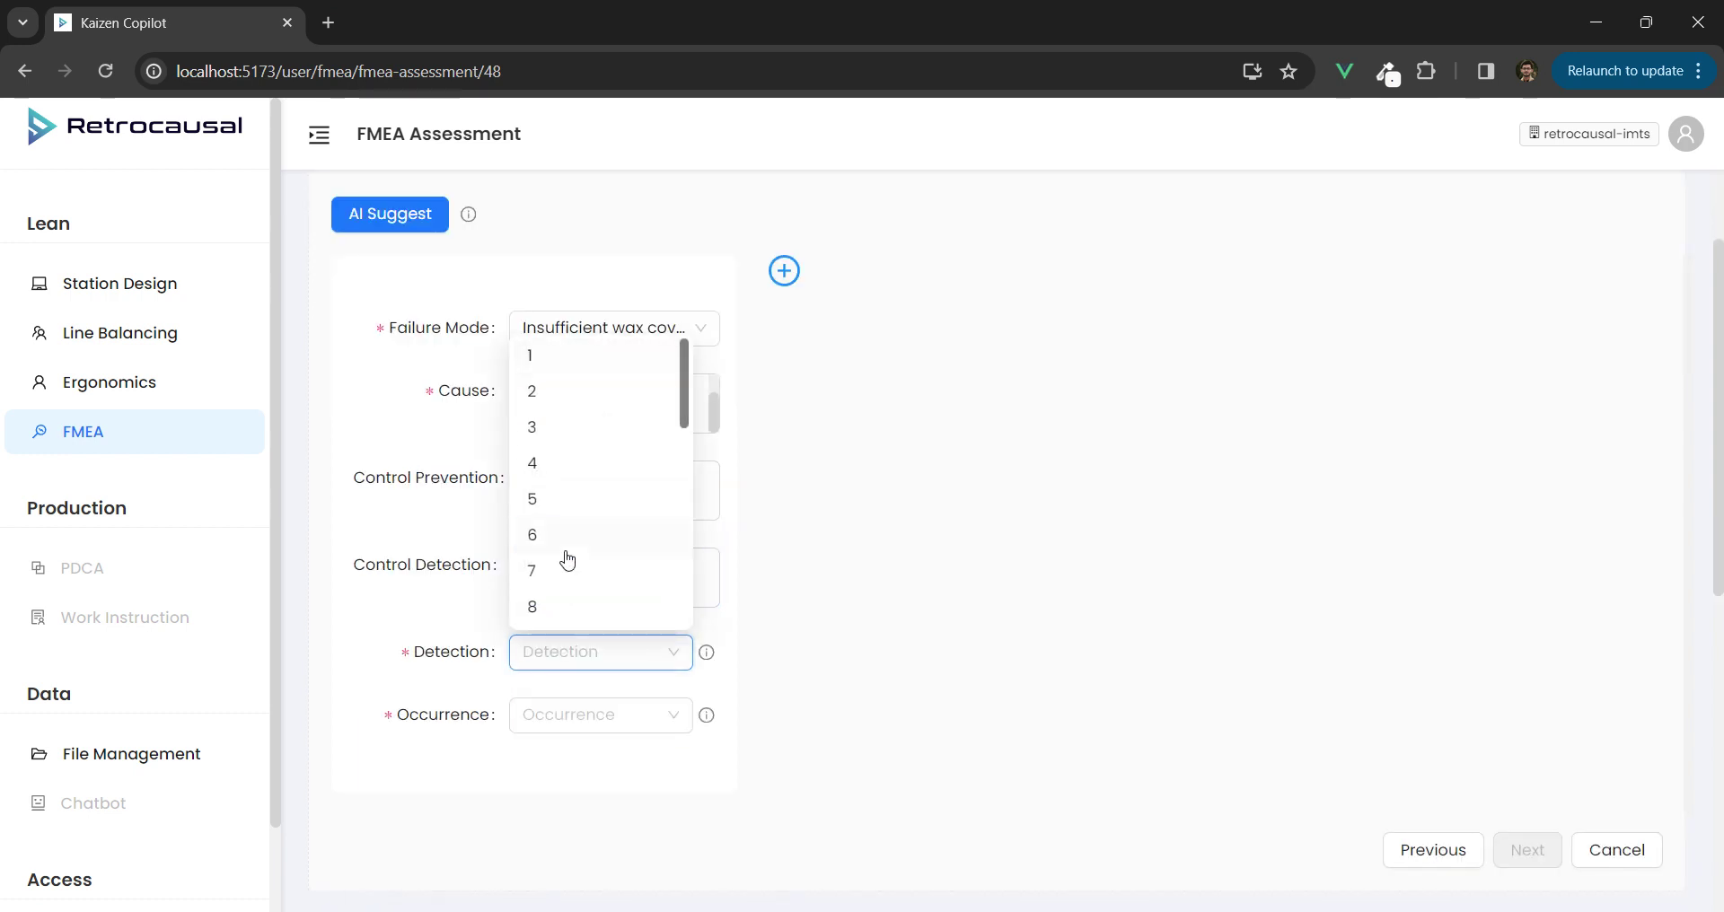
click(557, 535)
click(562, 718)
click(555, 599)
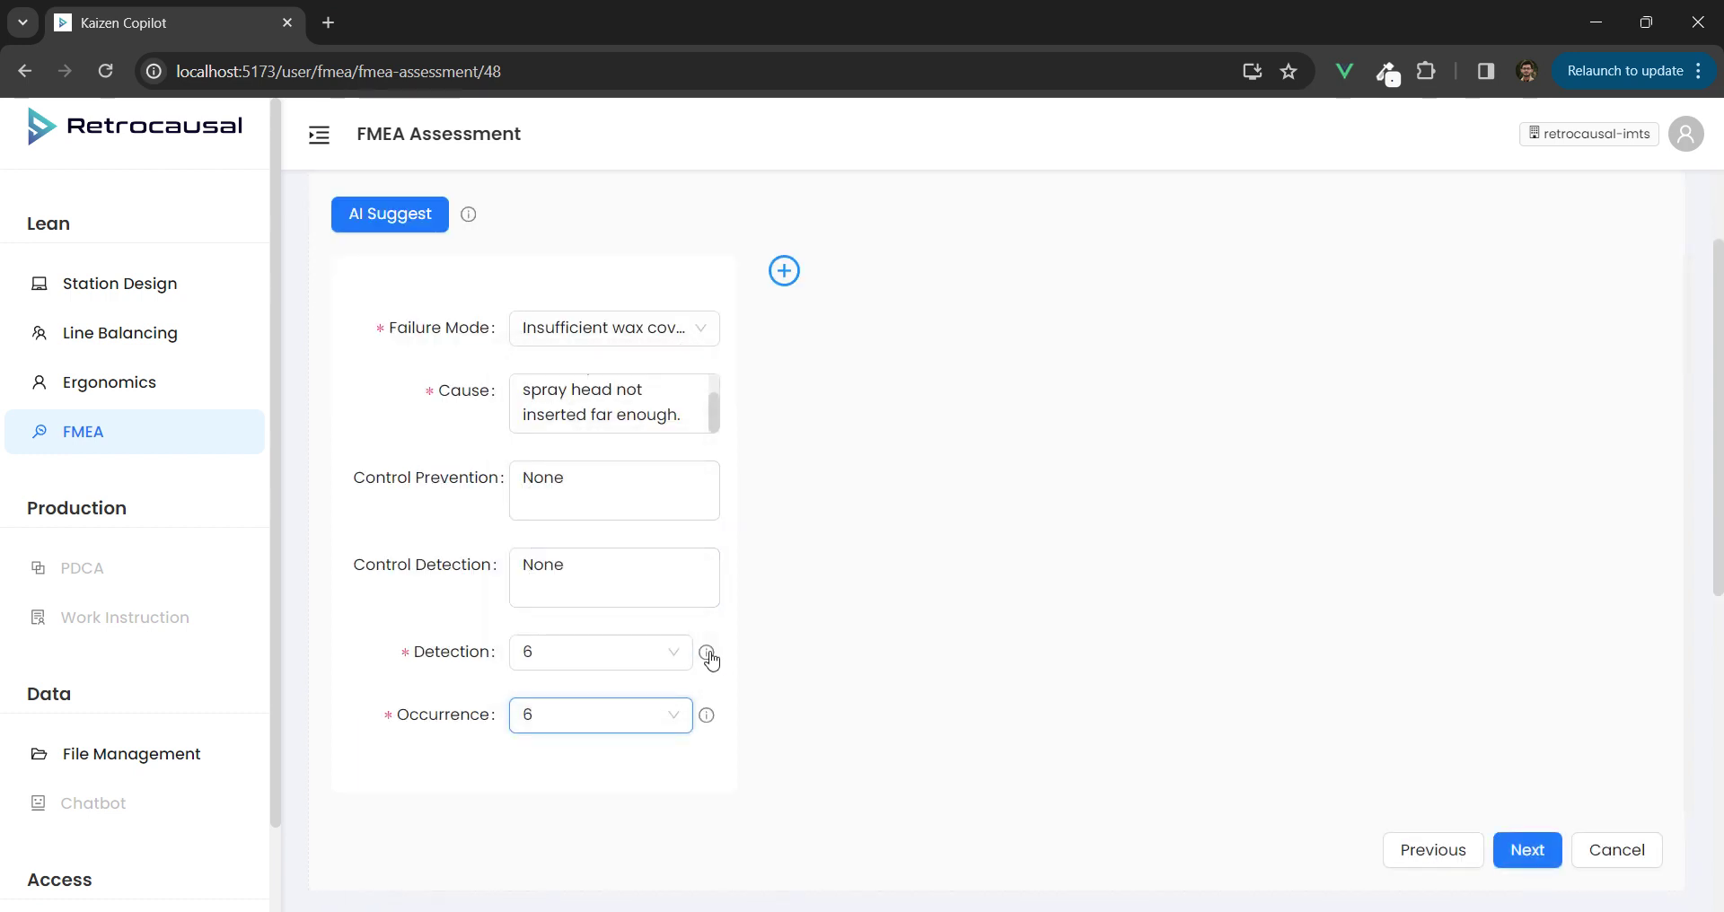
click(707, 653)
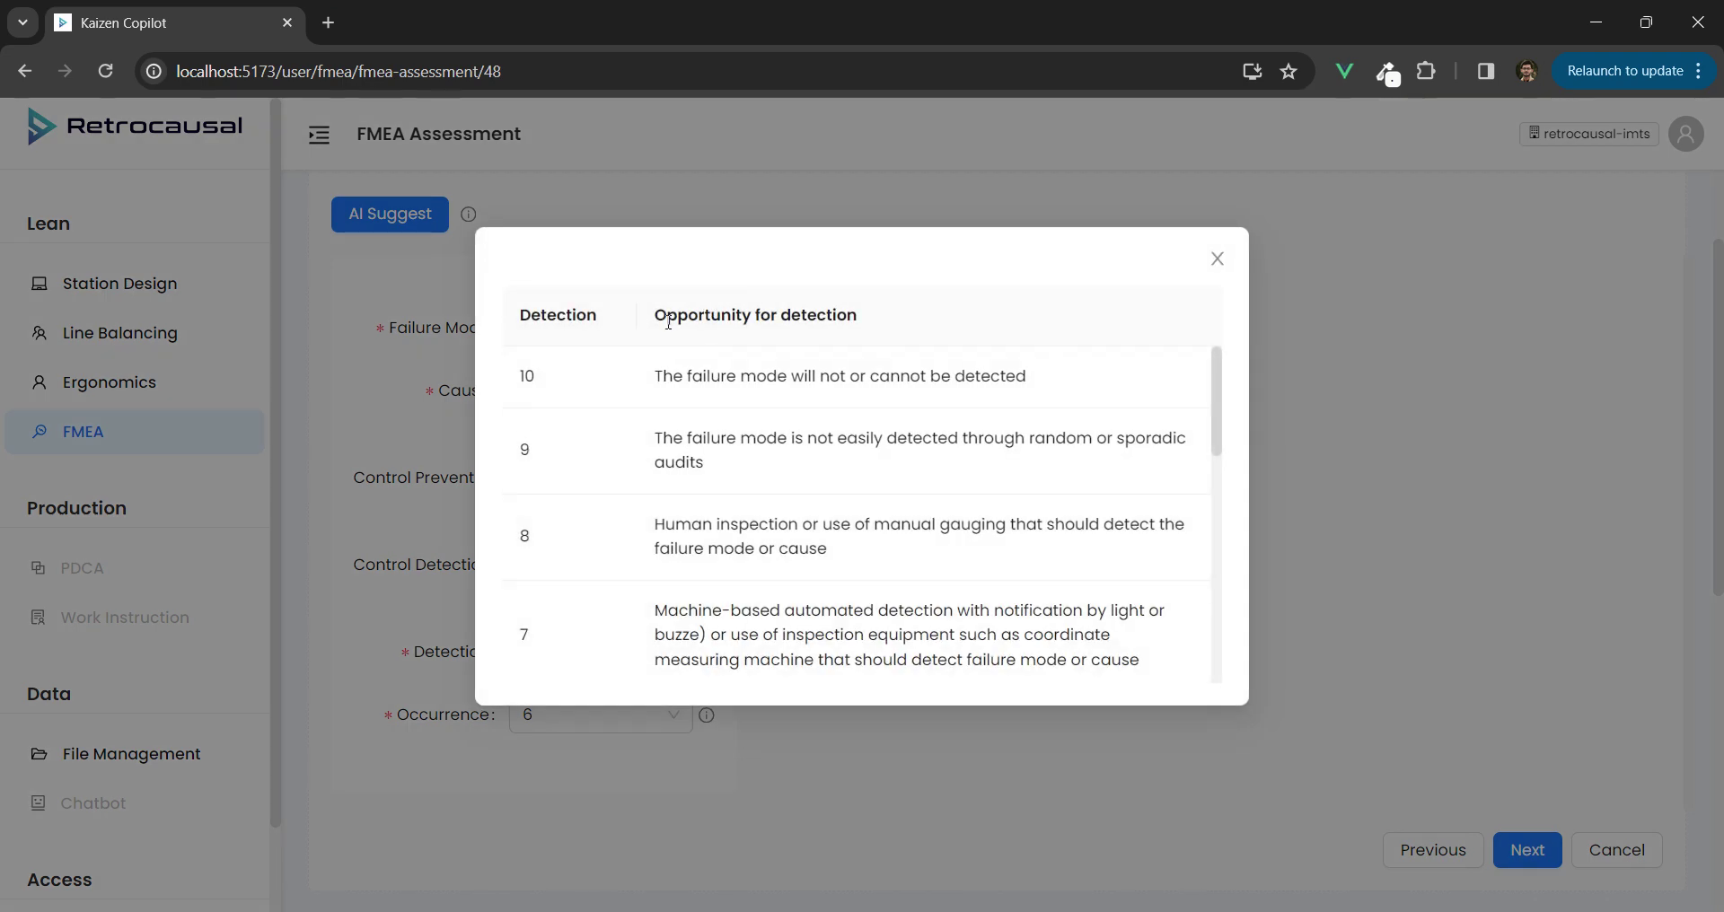
click(1216, 259)
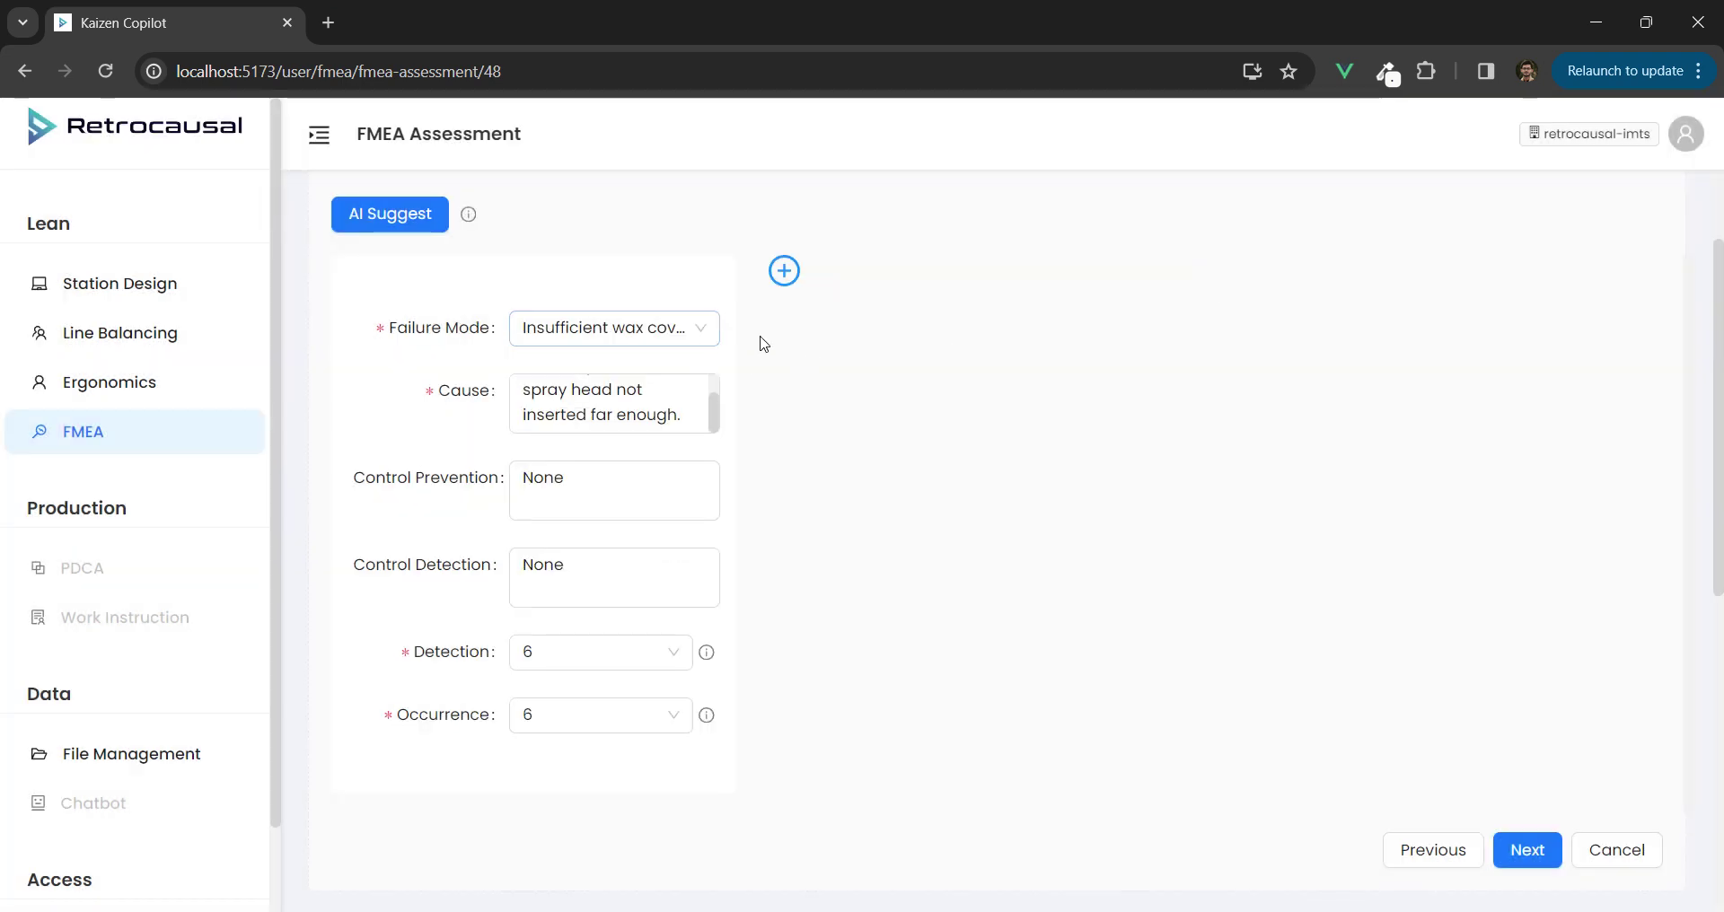
- Generate AI-suggested causes for the "Excessive wax application" failure mode and insert "Operator Error"
click(386, 222)
click(616, 415)
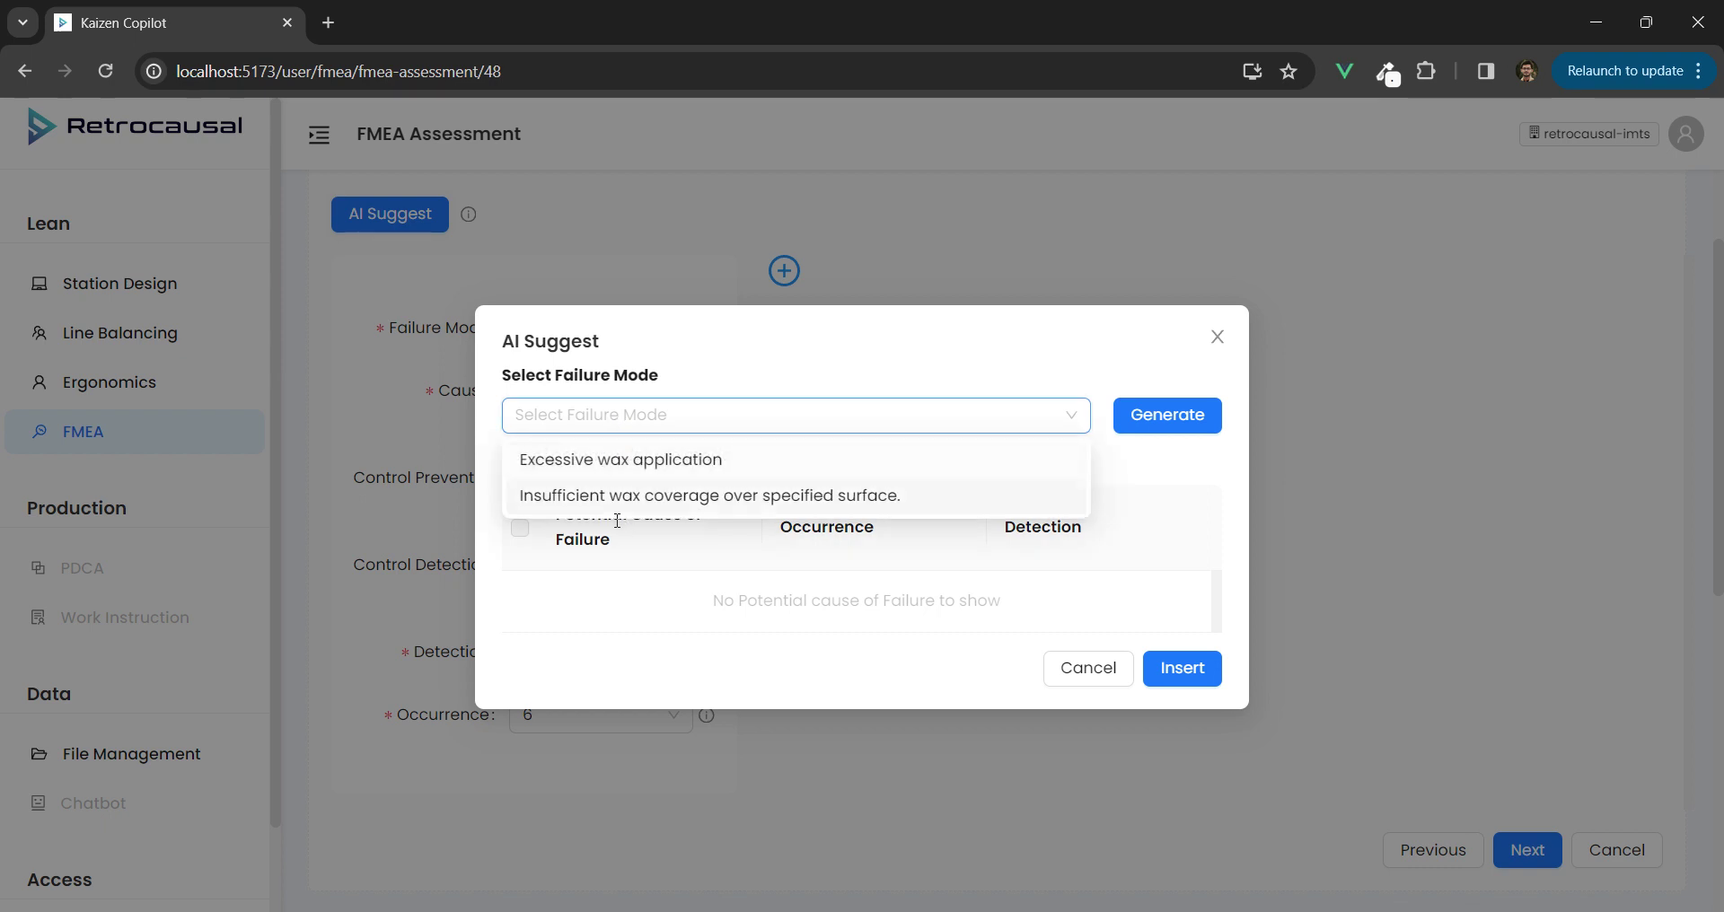
click(596, 463)
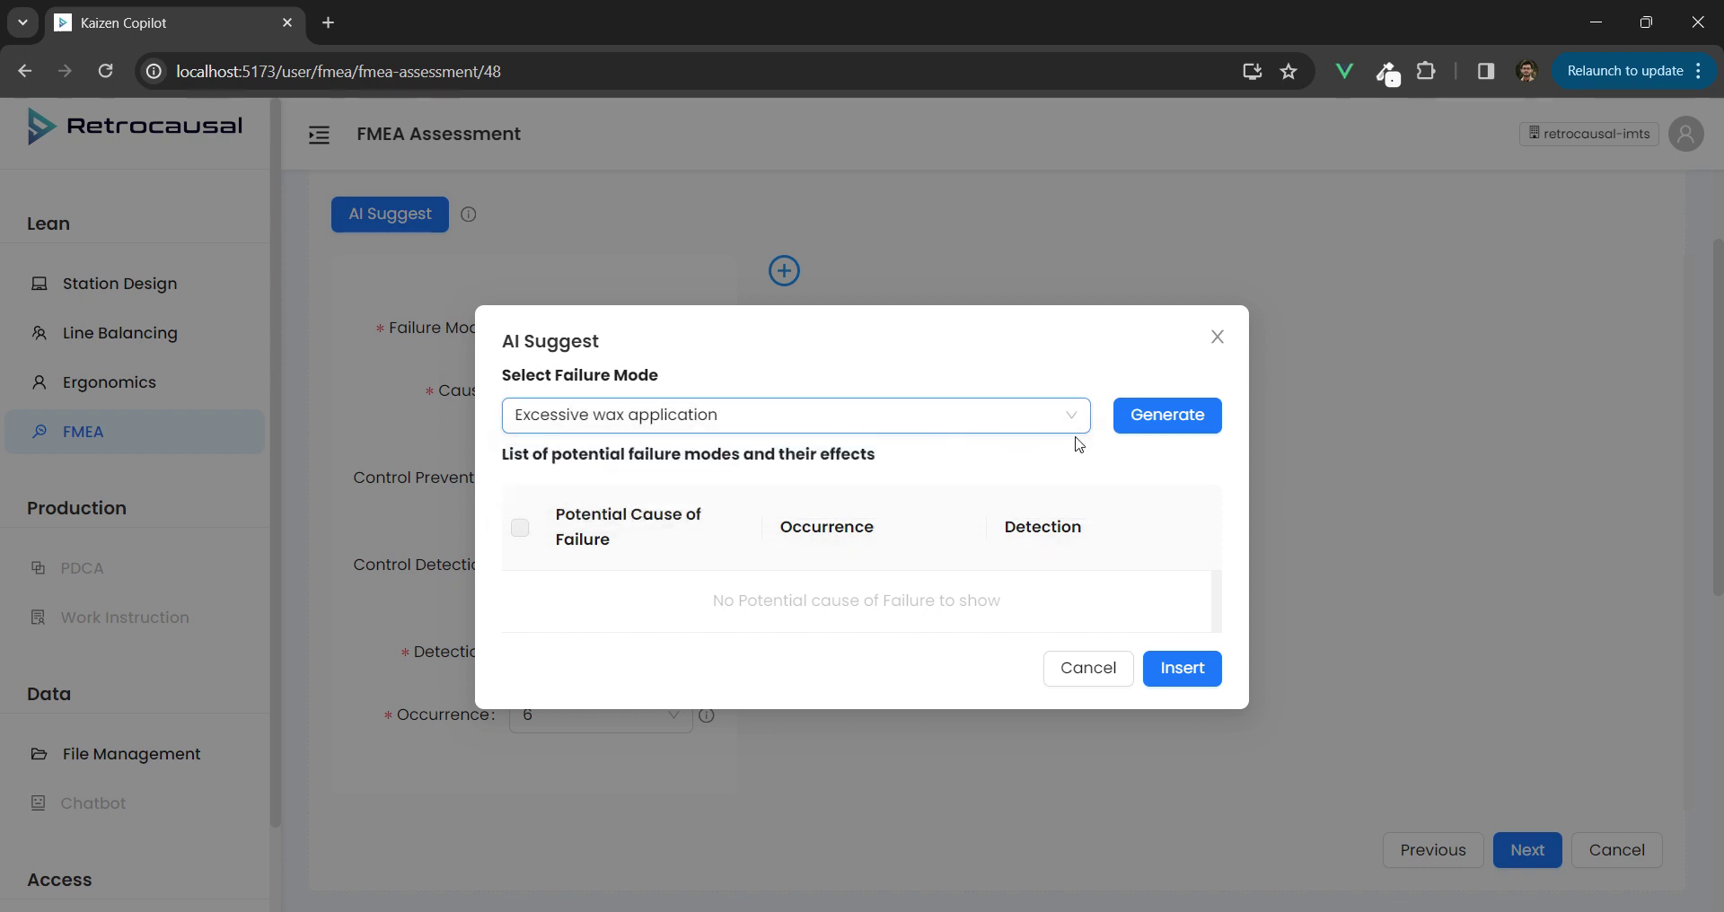
click(1173, 430)
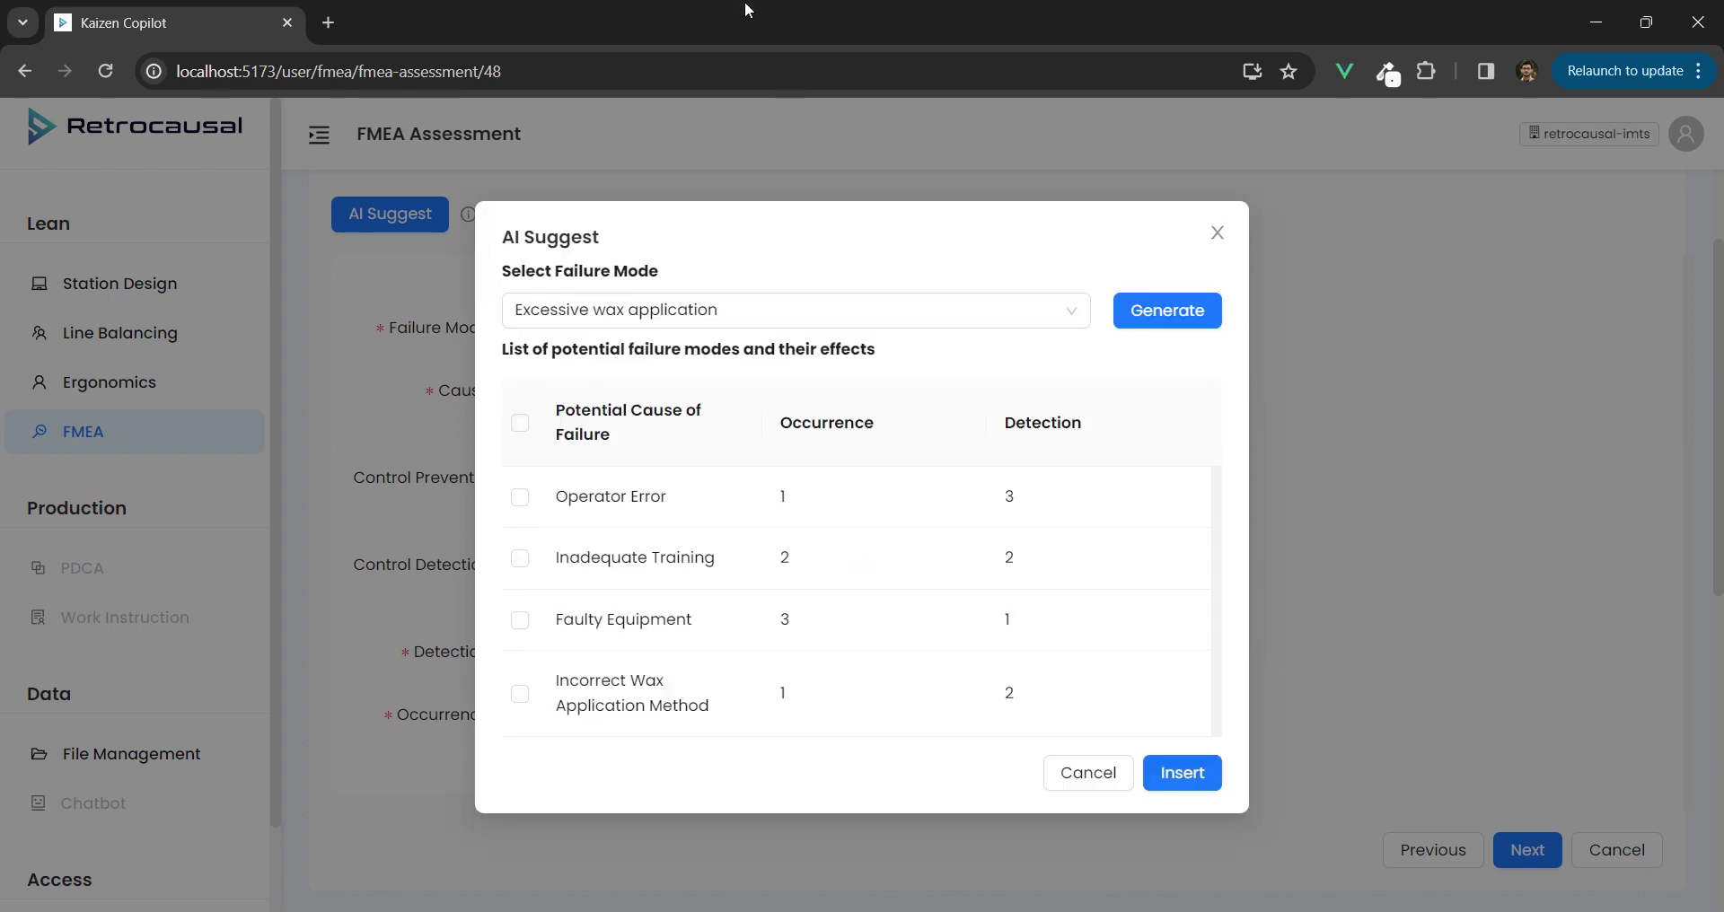
click(520, 496)
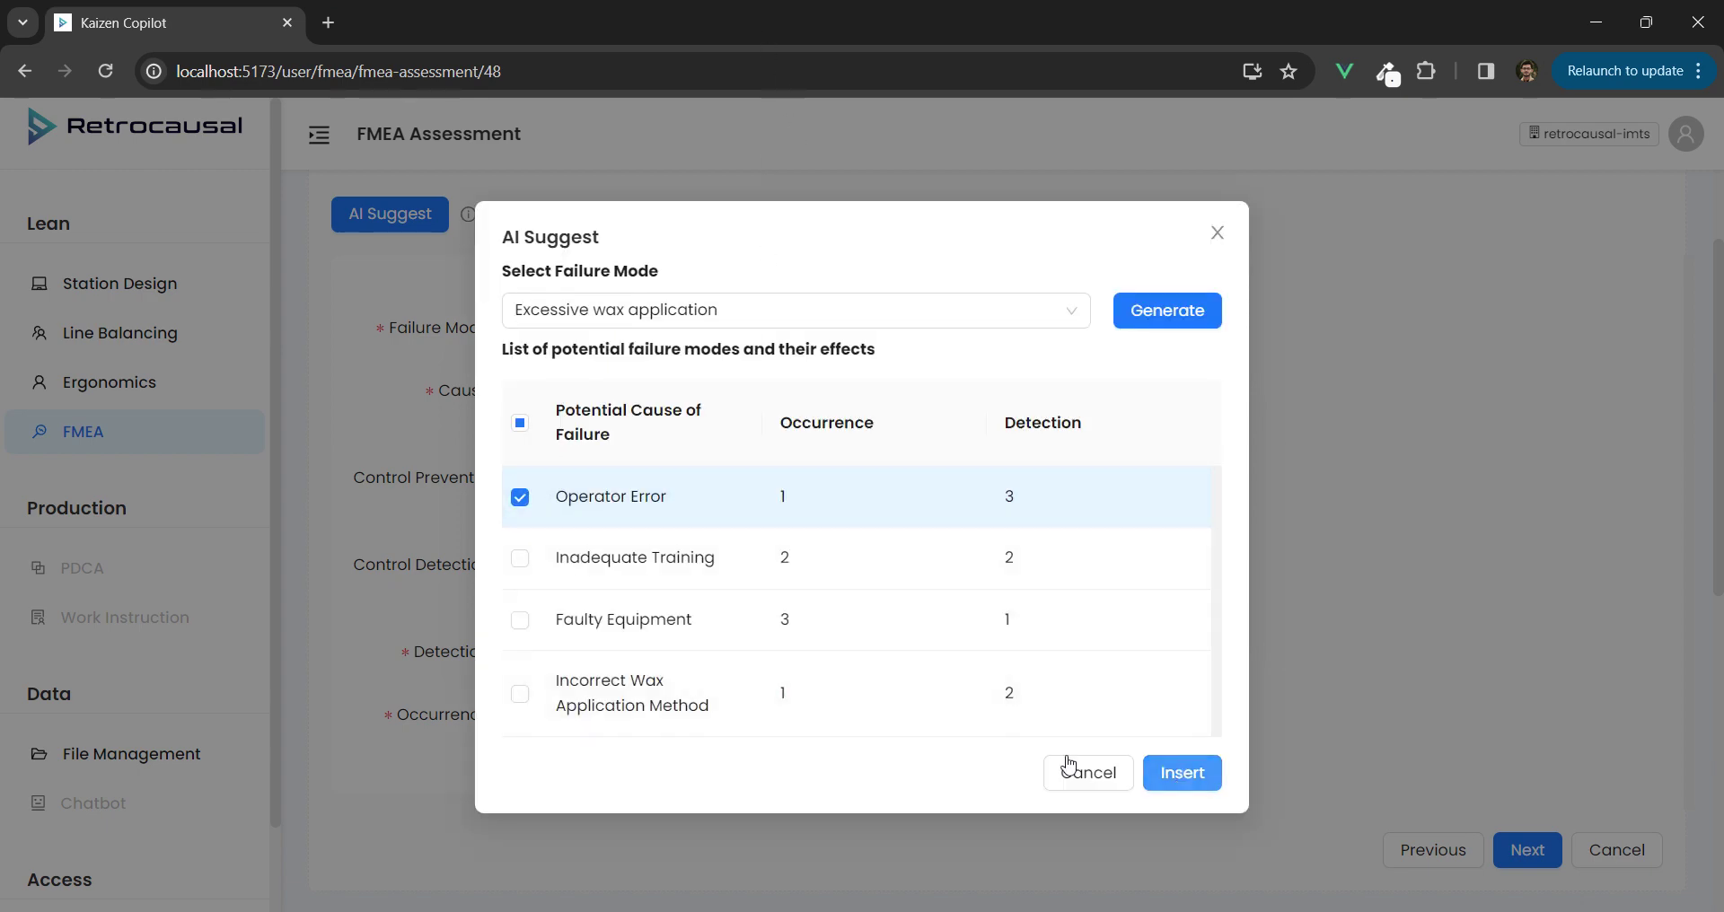
click(1194, 776)
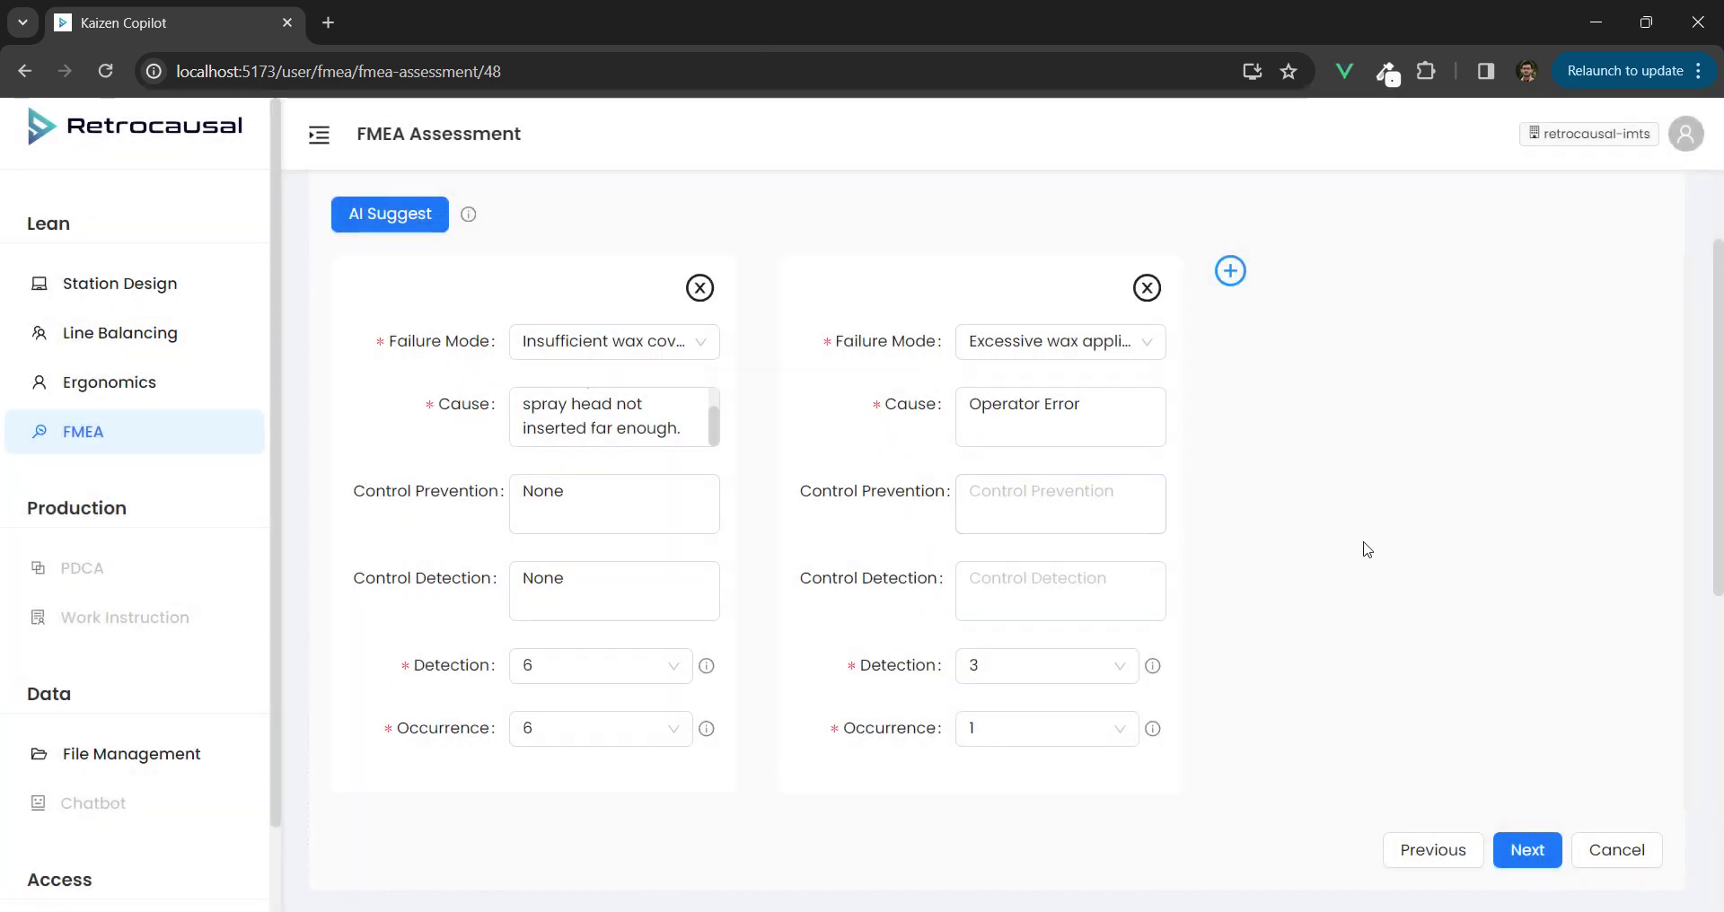
- Enter "None" for the Operator Error cause's Control Prevention and Control Detection, and proceed to Risk Management & Communication
click(1041, 524)
text(None)
key(Tab)
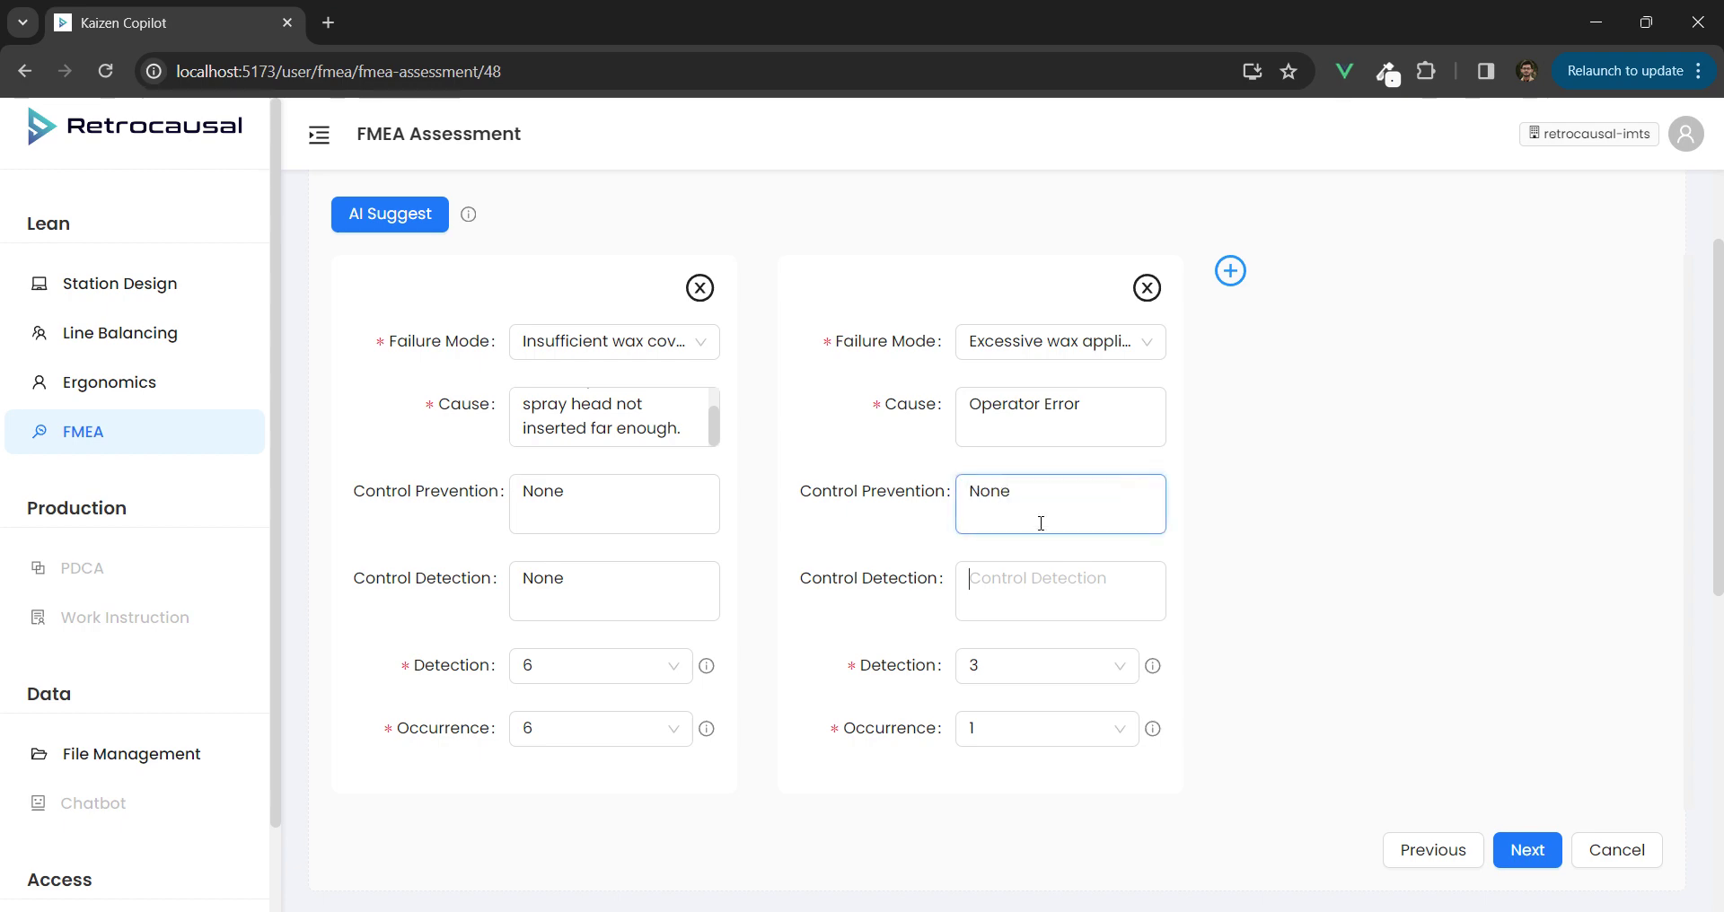
text(None)
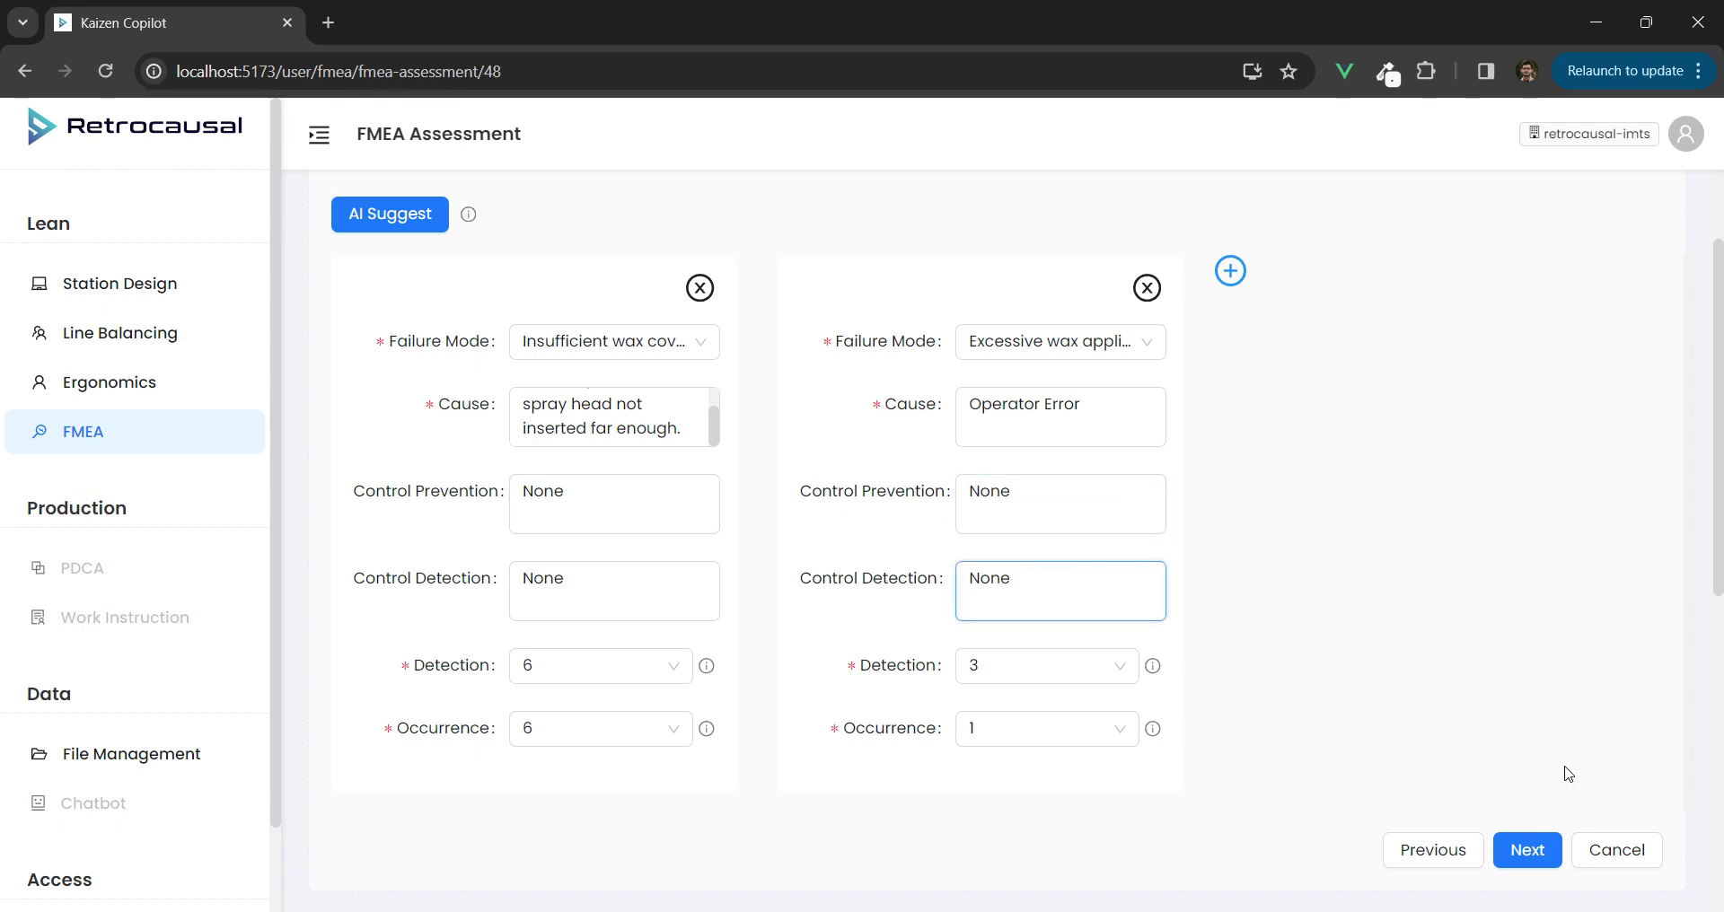
scroll(1468, 690, down, 3)
scroll(1527, 704, up, 2)
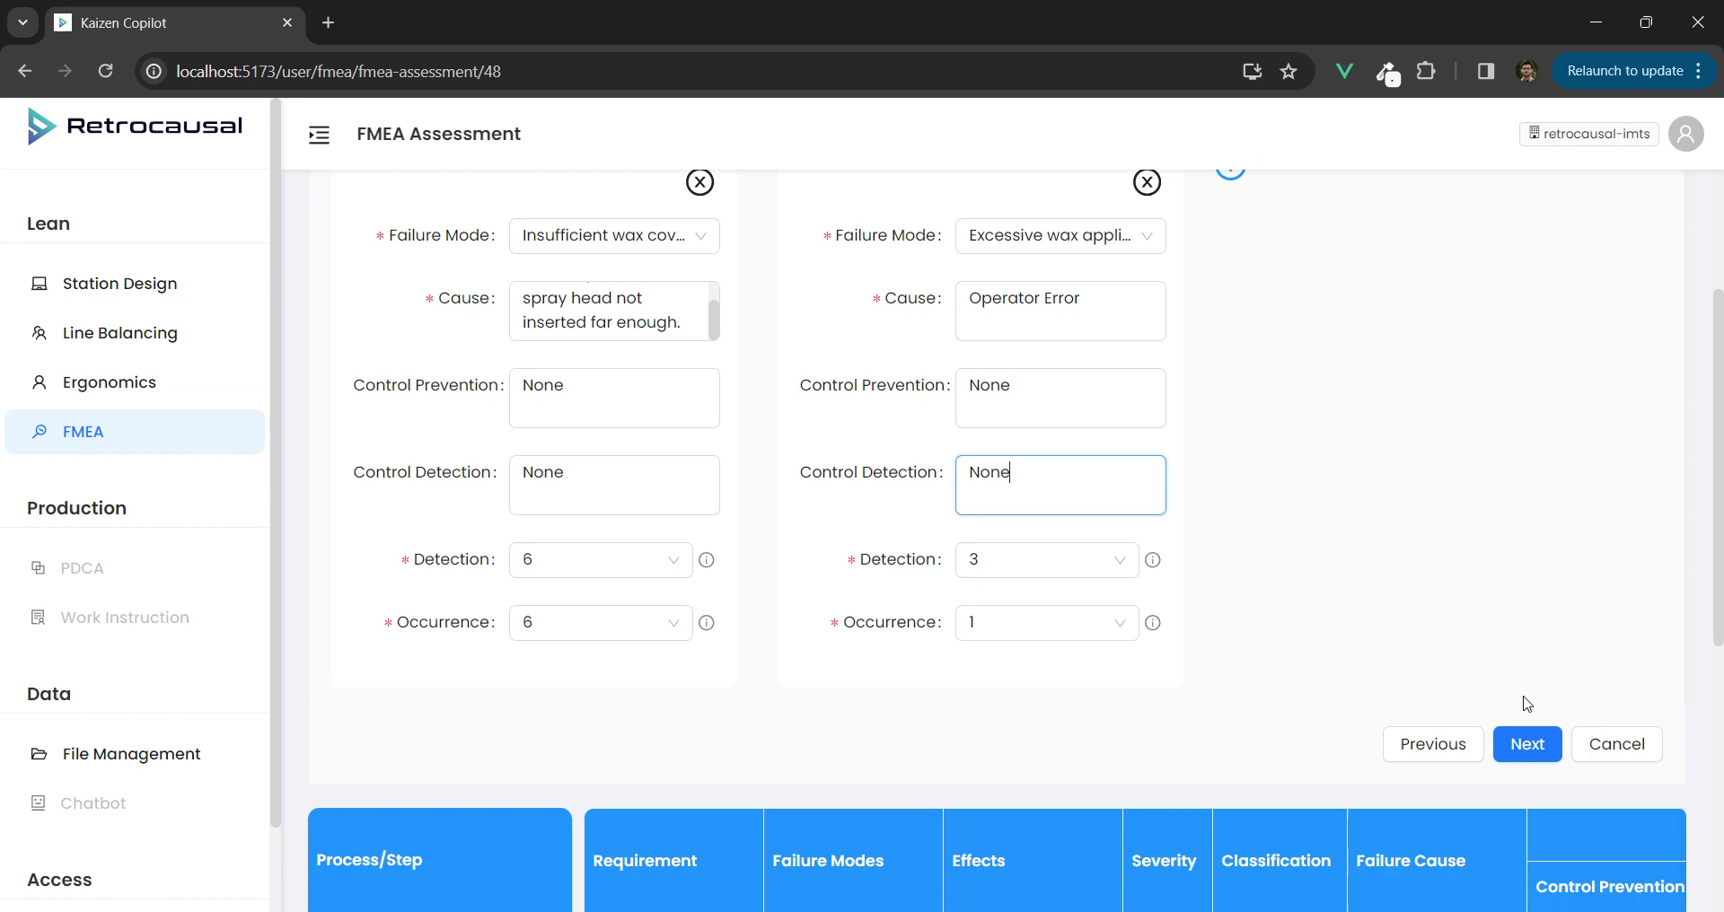
click(1528, 743)
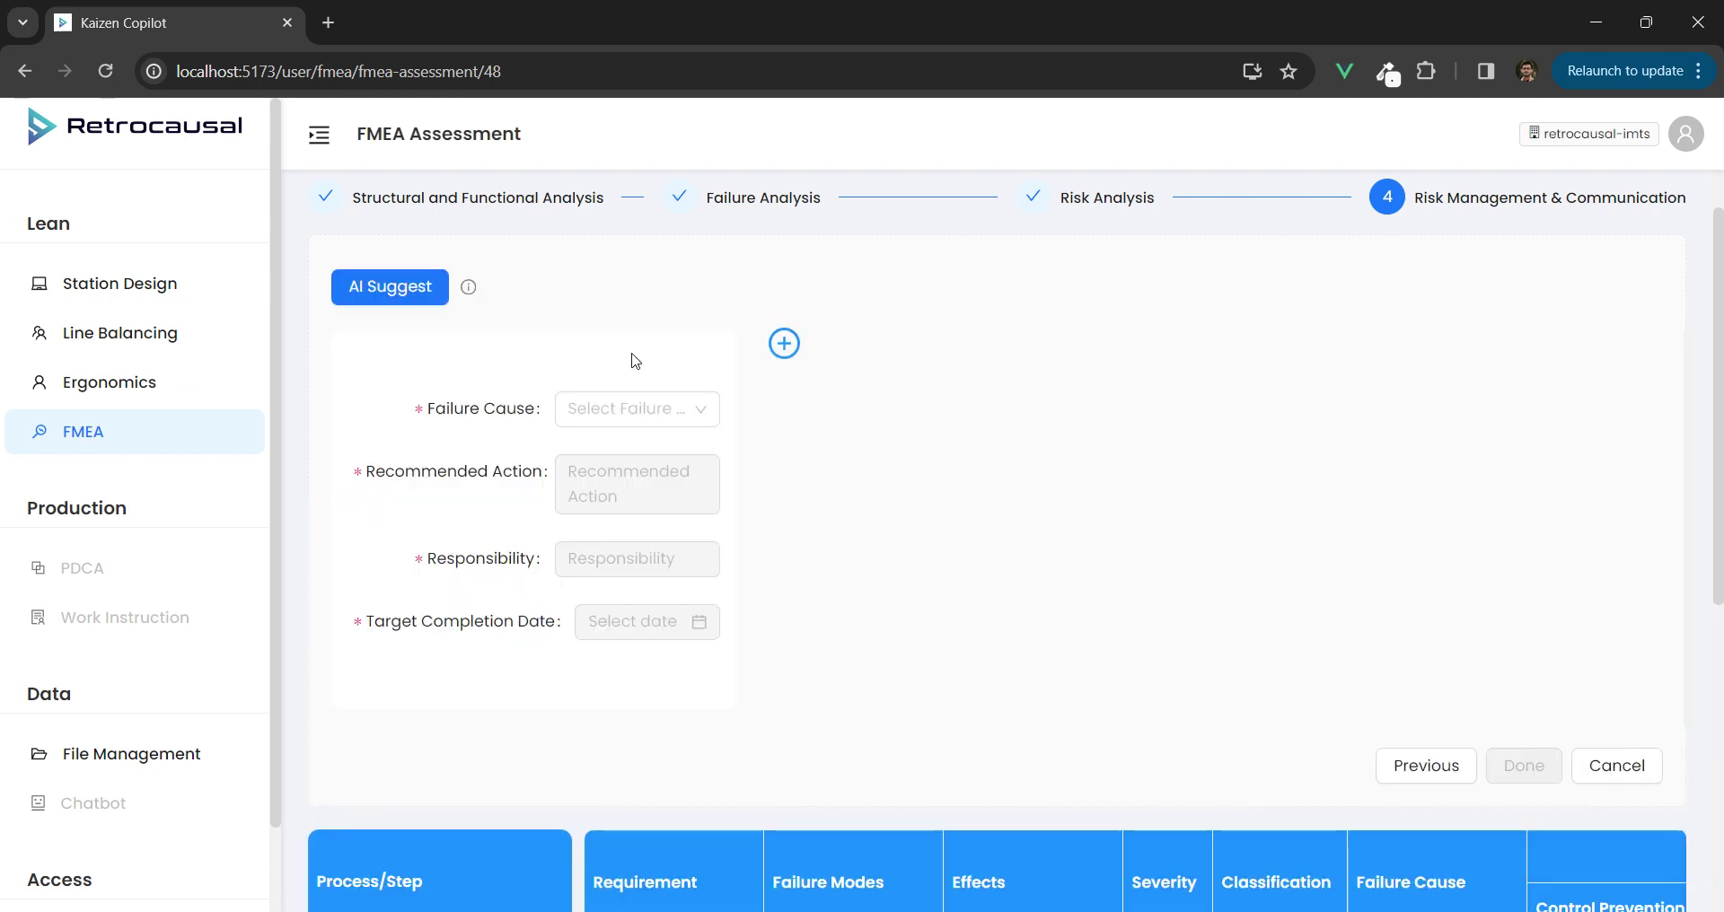
- Select the manually inserted spray head failure cause and paste its recommended action about installing indicators to detect correct insertion
click(613, 415)
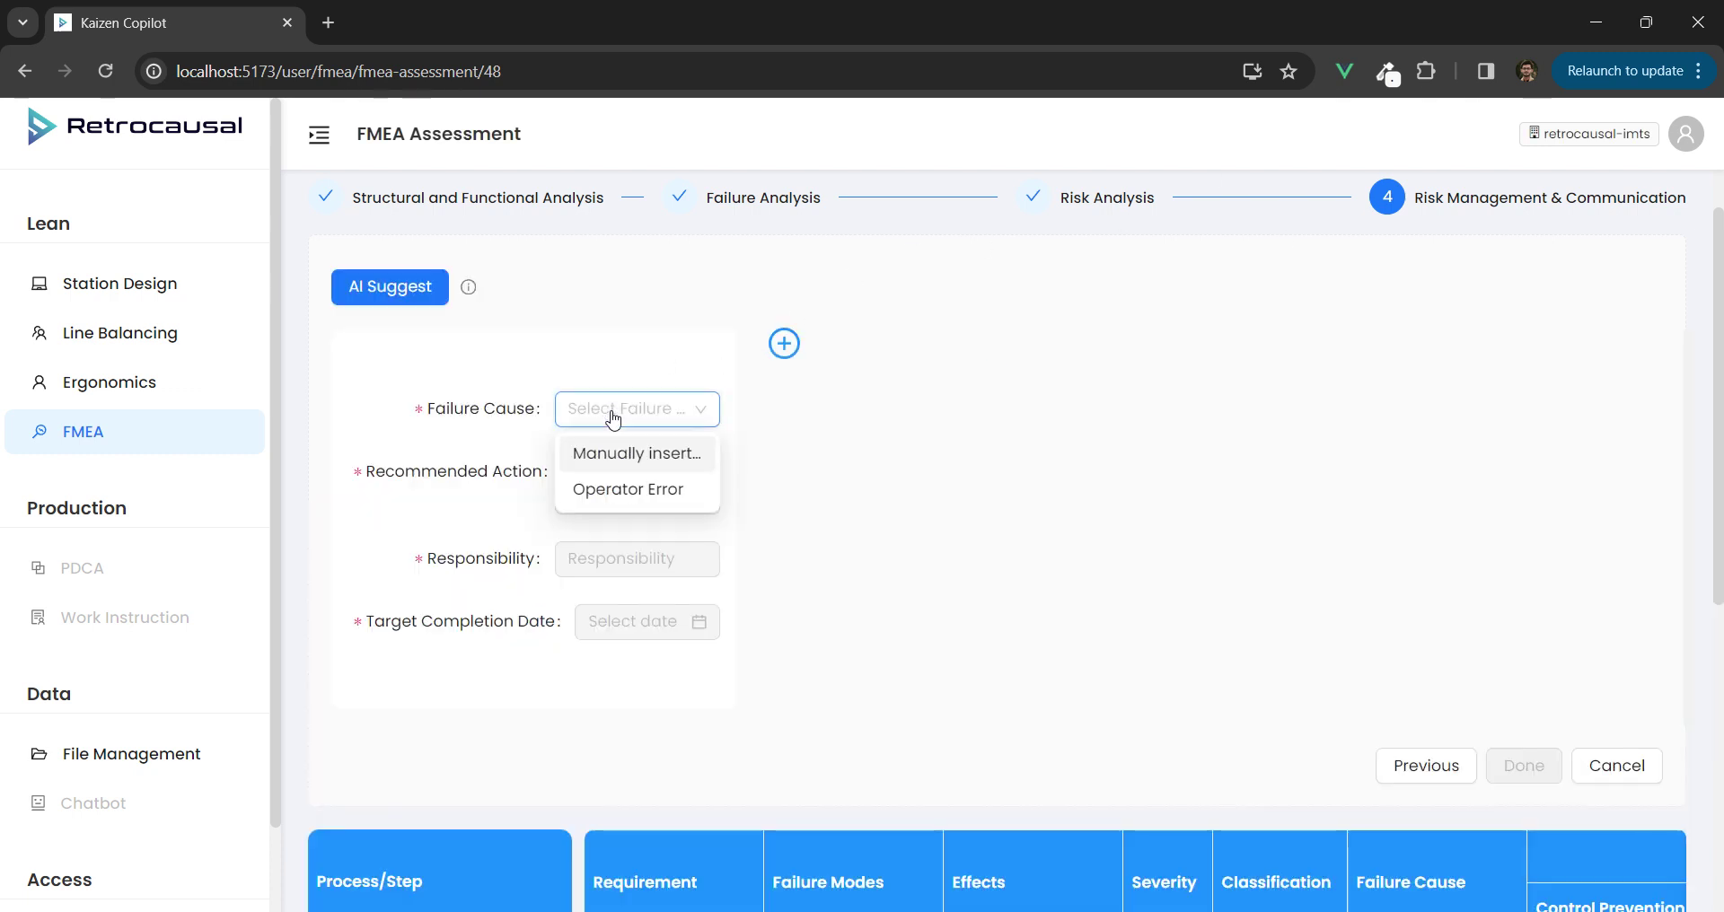
click(621, 464)
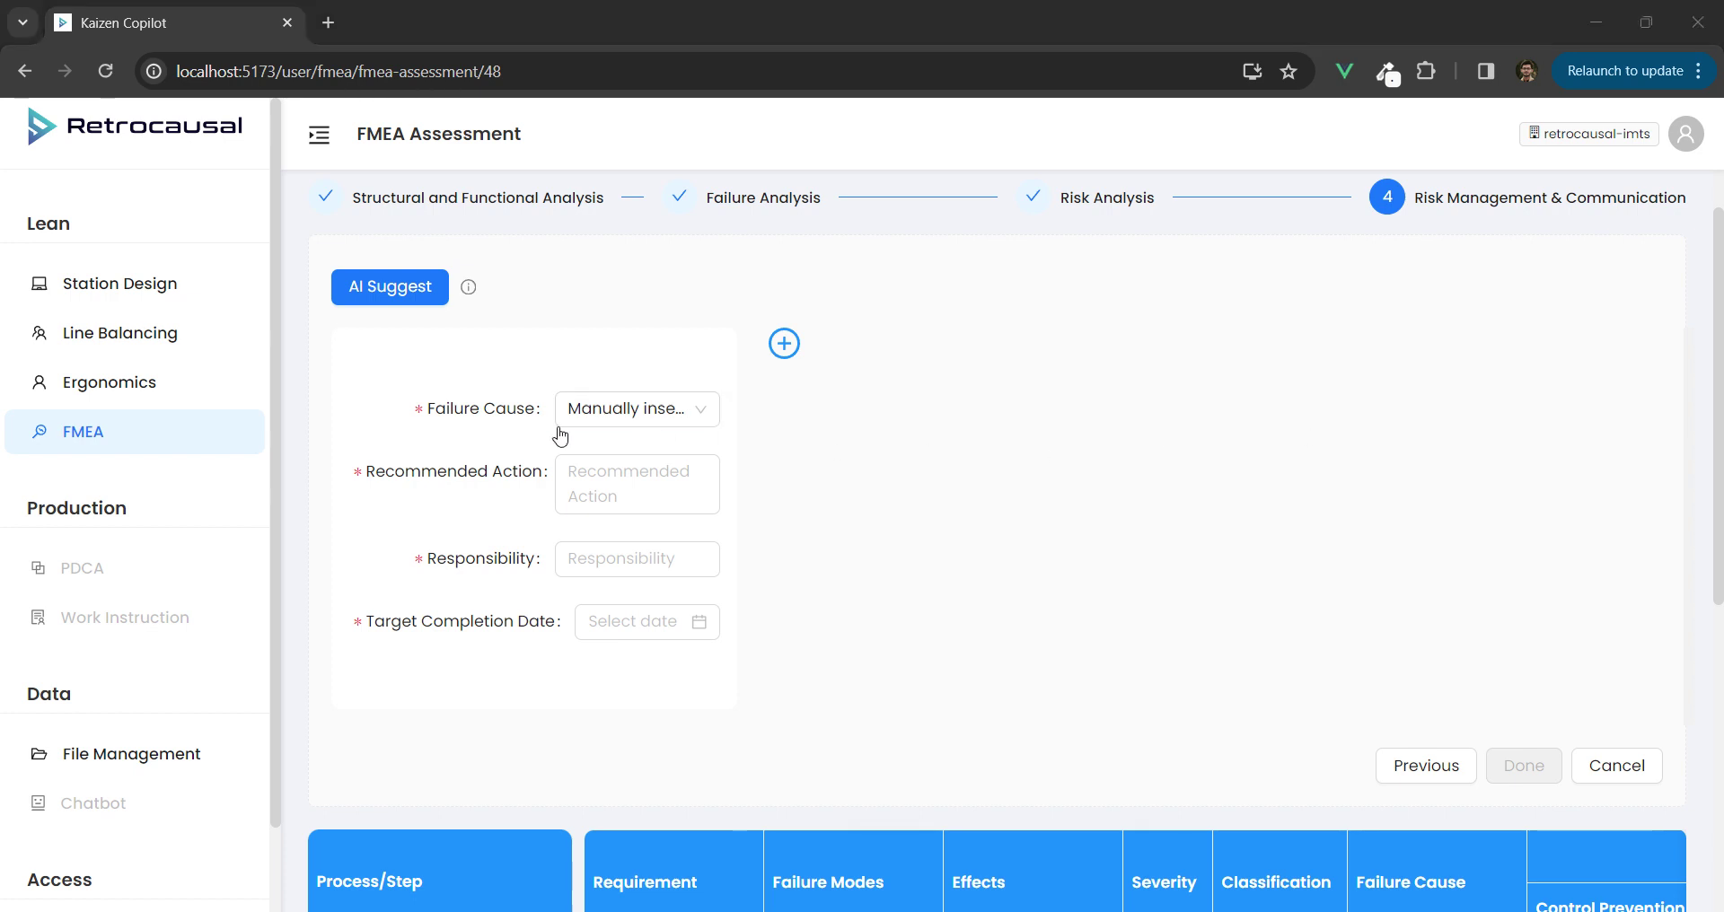
click(571, 476)
key(ctrl+v)
- Enter the responsible person's name for the spray head action and set its target completion date to 07-03-2024
click(582, 557)
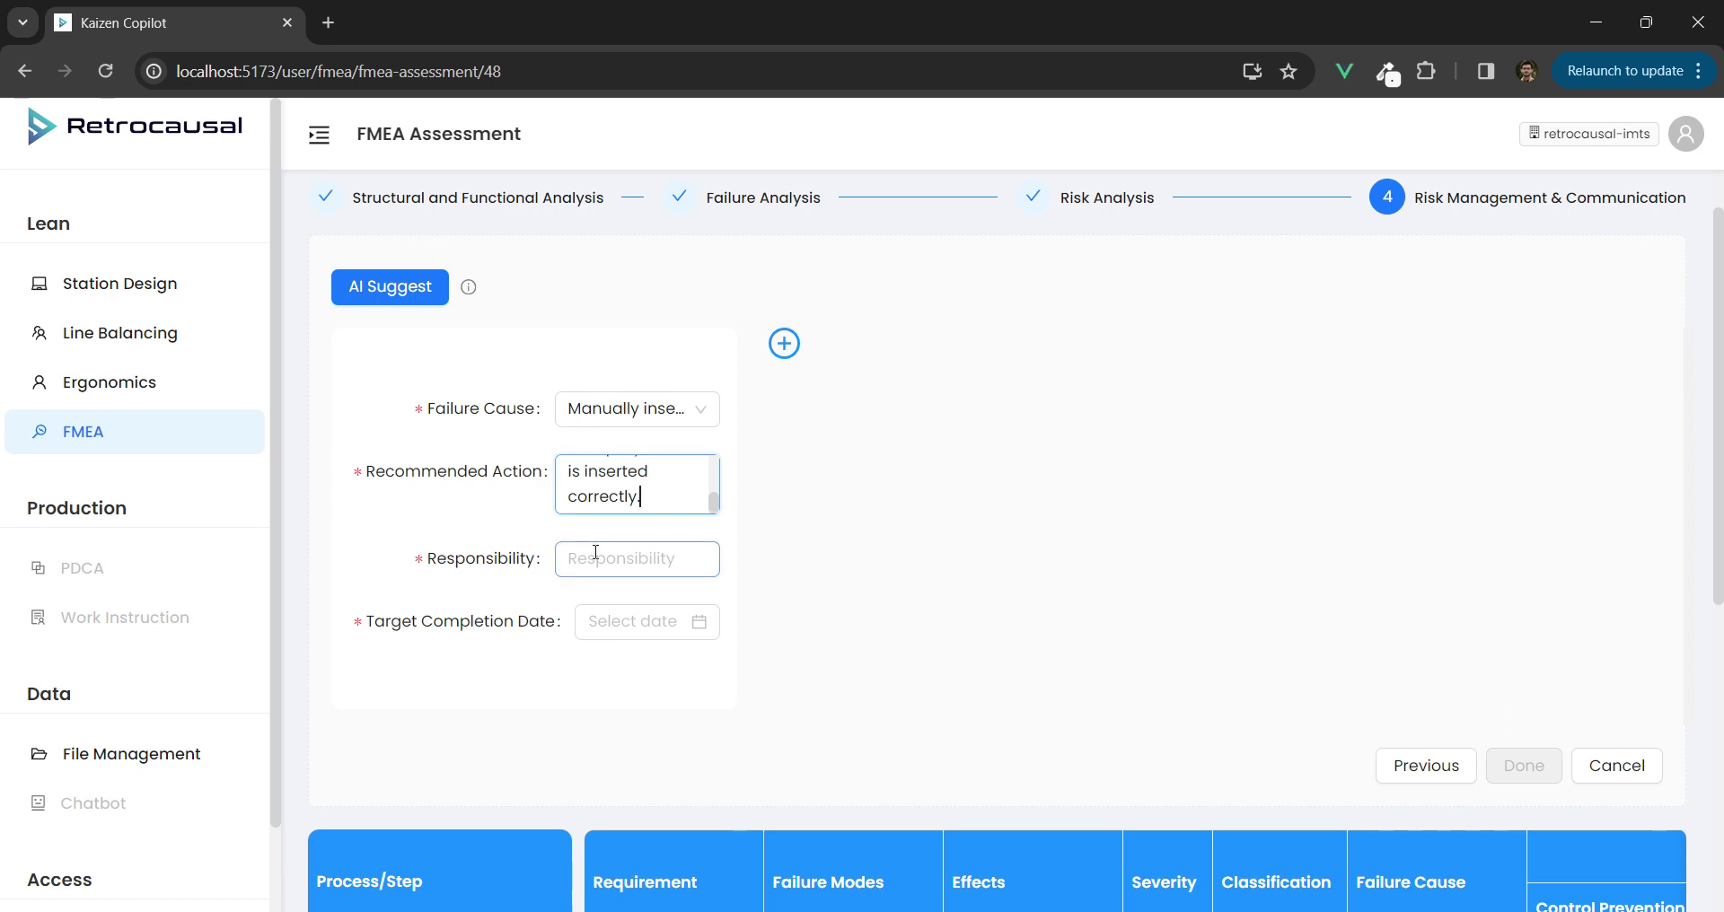
text(Addnn)
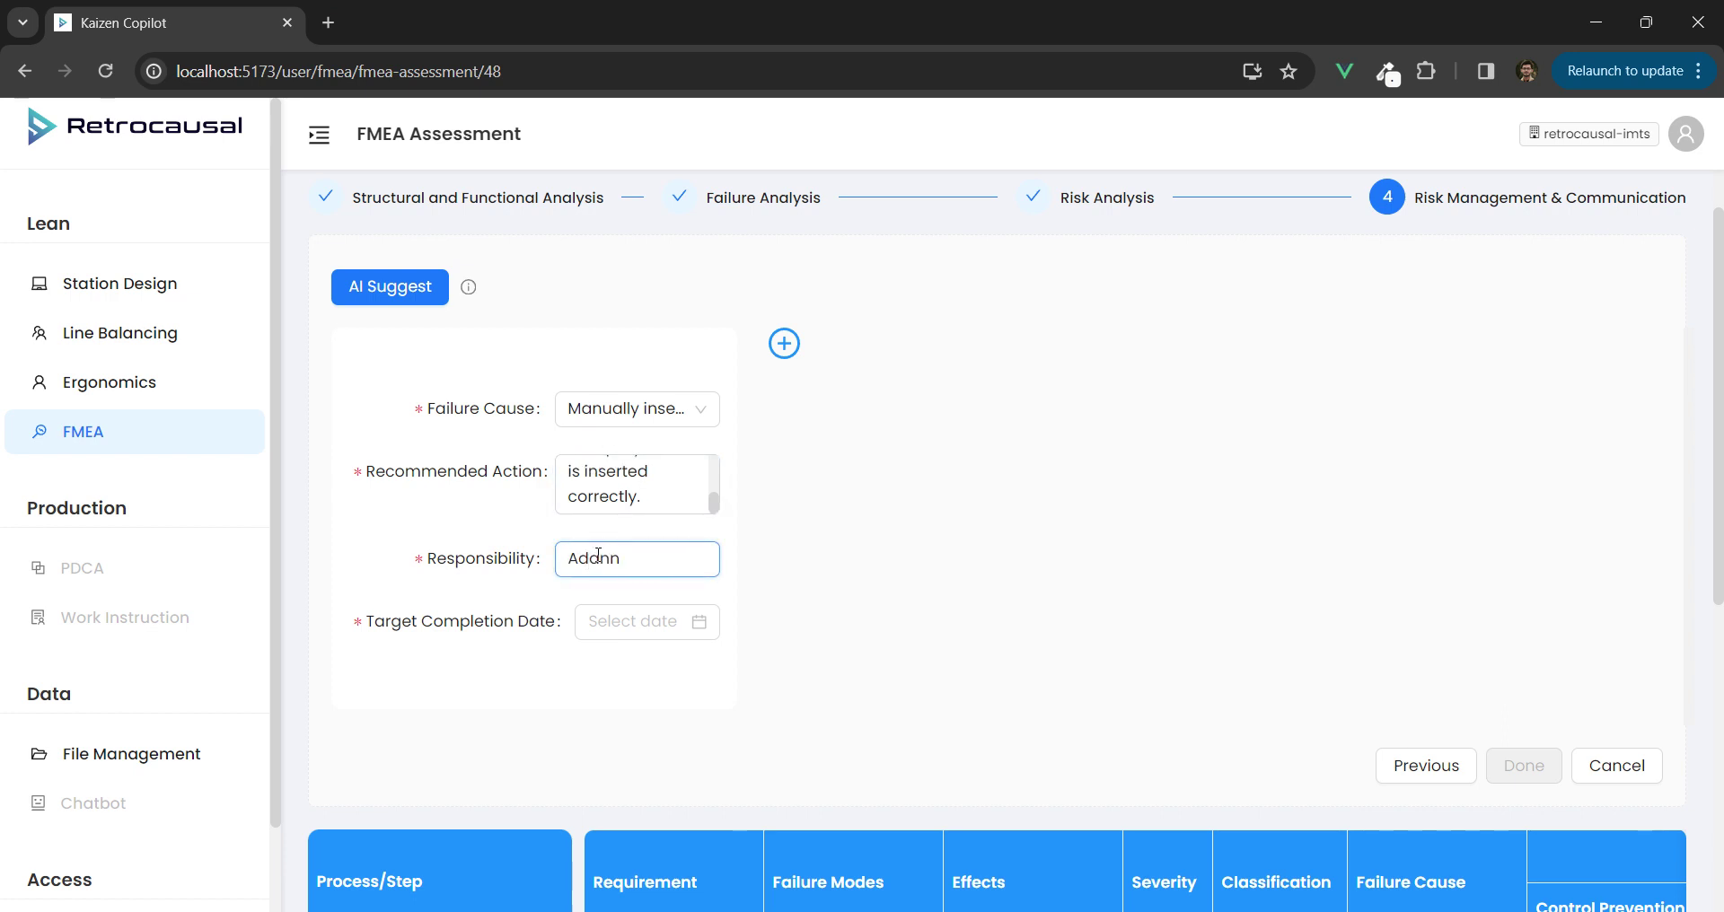
text(an)
key(Tab)
click(774, 406)
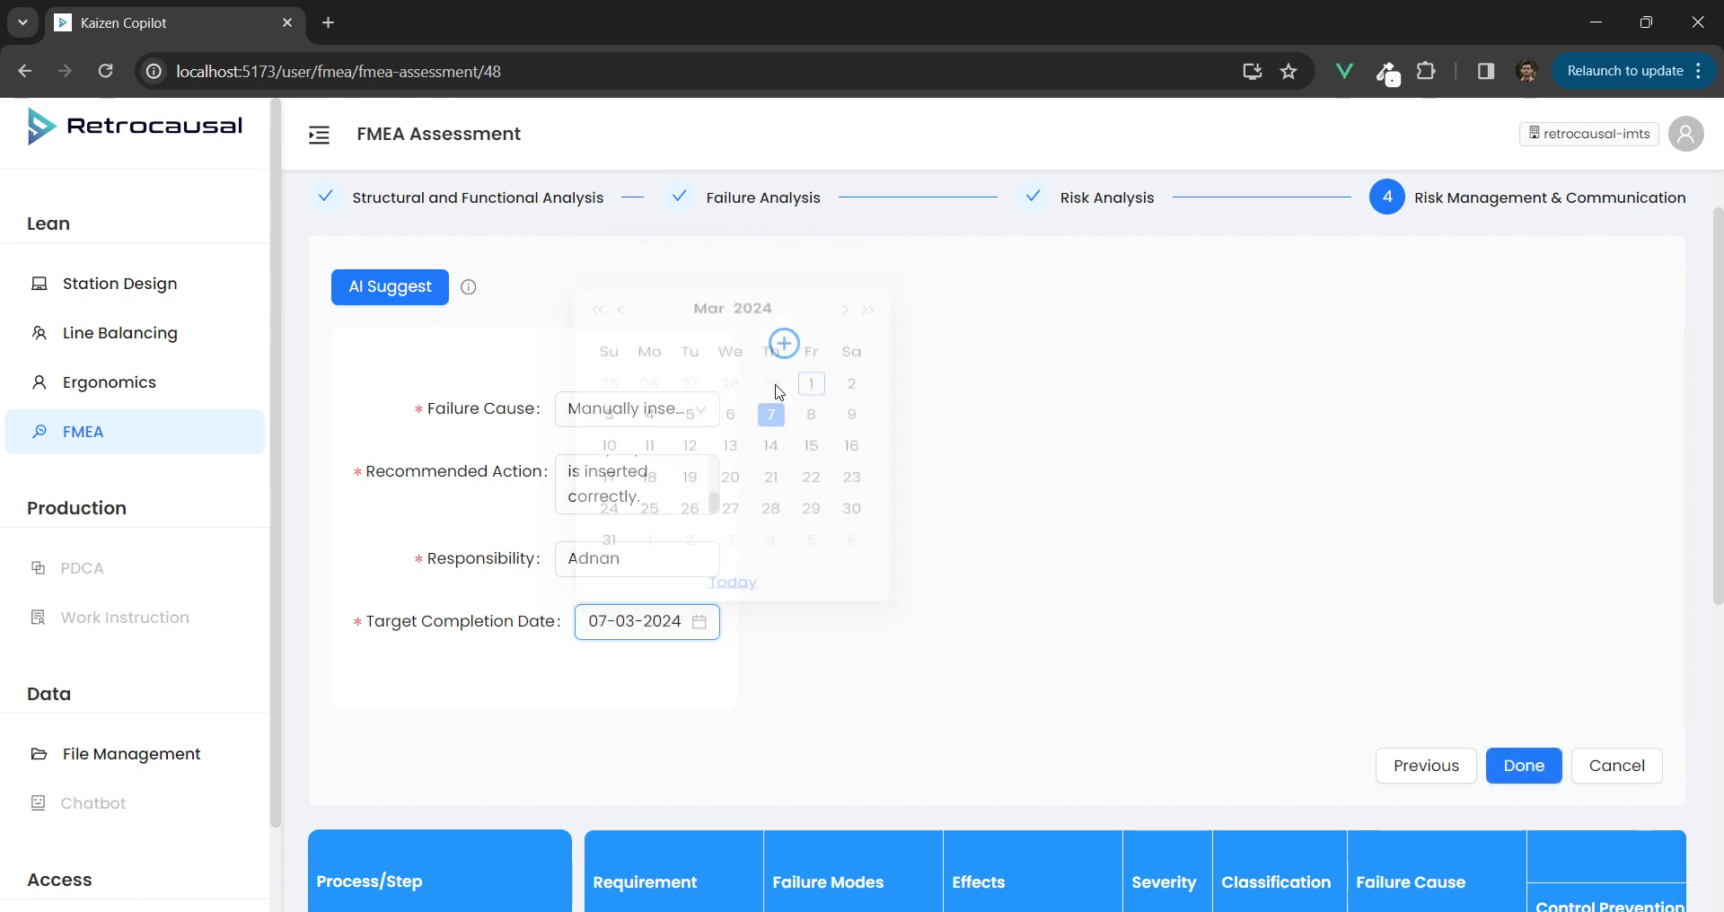
- Generate AI-suggested actions for the Operator Error cause and insert "Provide operator training and ensure proper certification"
click(360, 284)
click(691, 428)
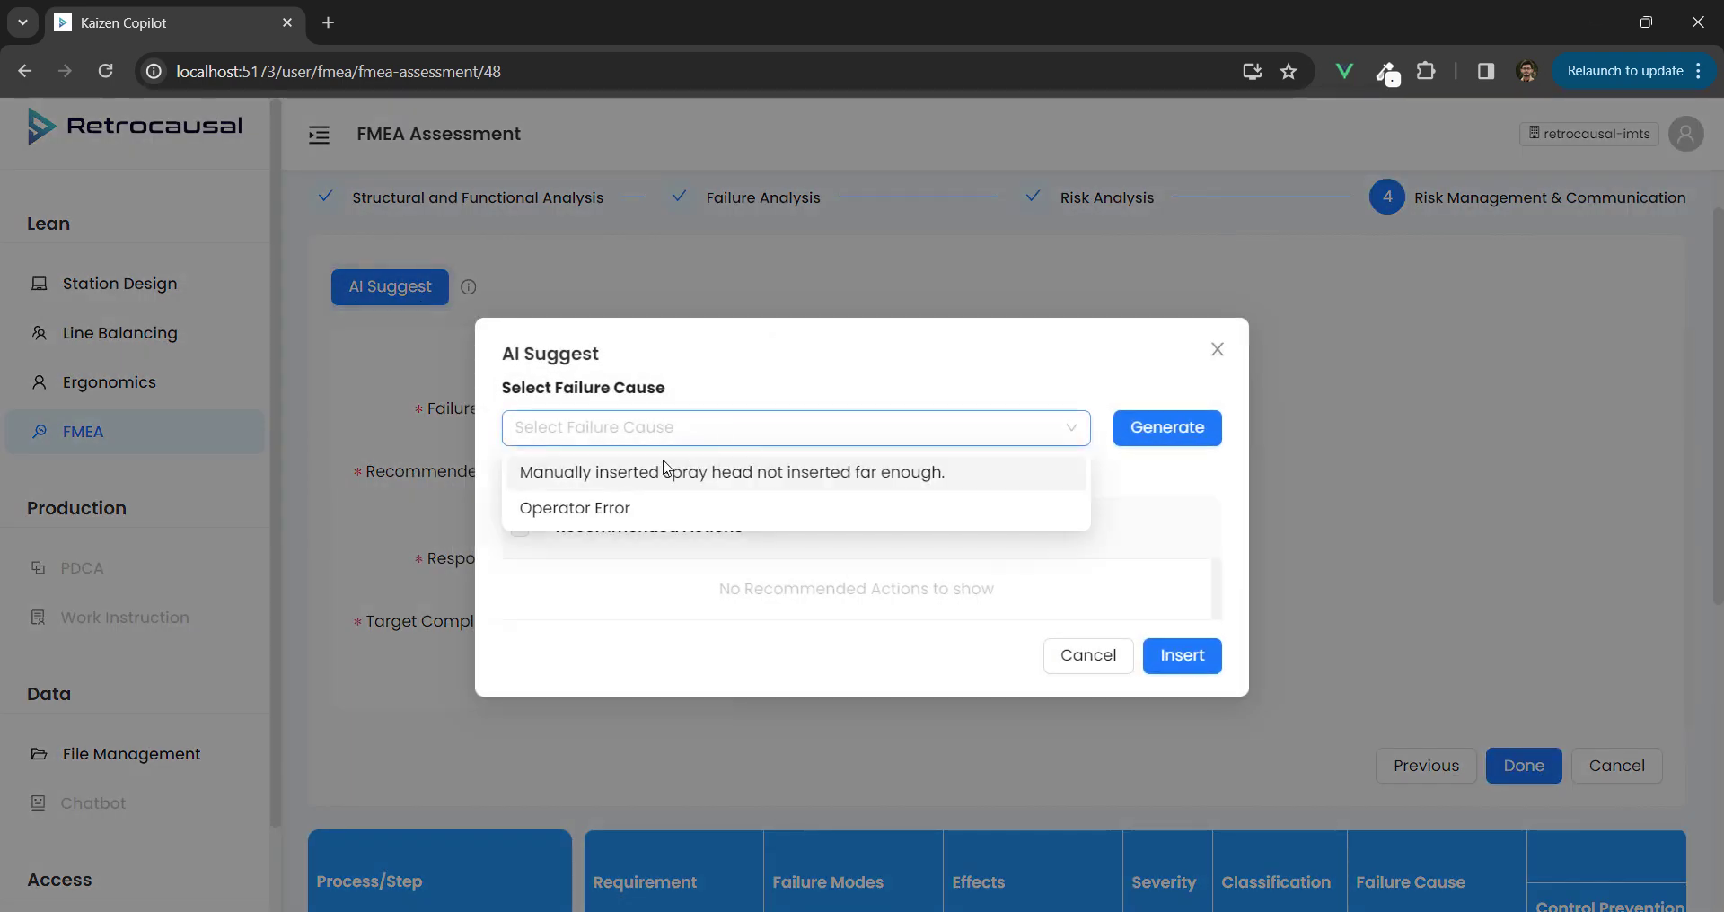
click(592, 508)
click(1169, 440)
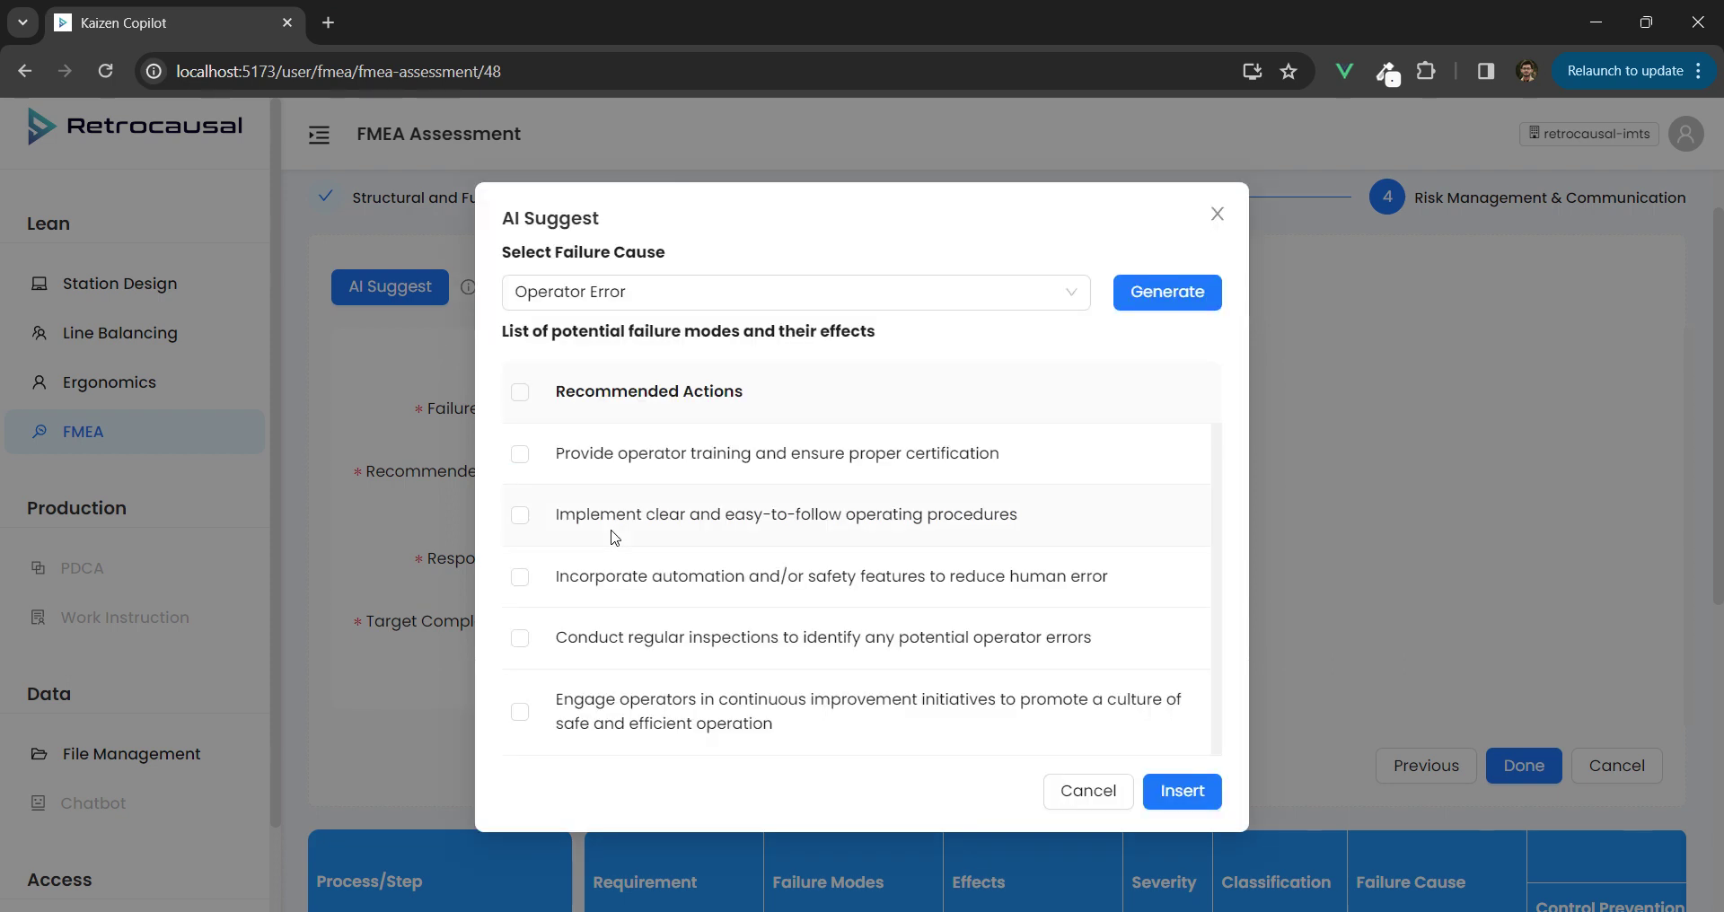
click(520, 454)
click(1181, 790)
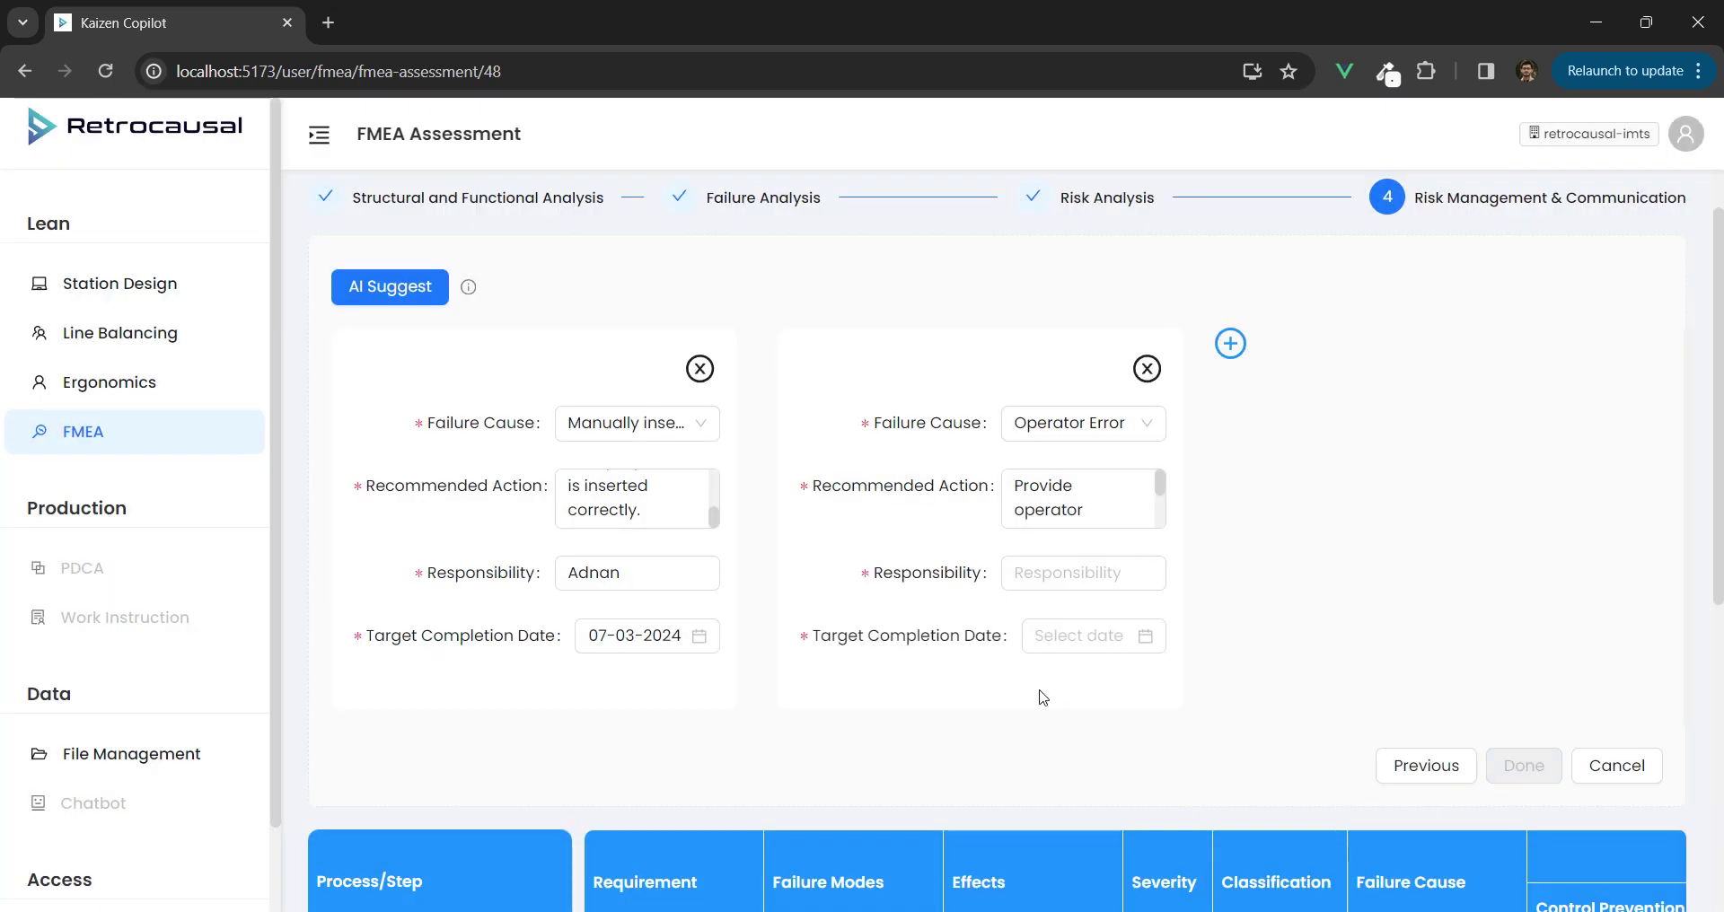
- Enter the responsible person's name for the Operator Error action and set its target completion date to 13-03-2024
click(1091, 574)
text(M)
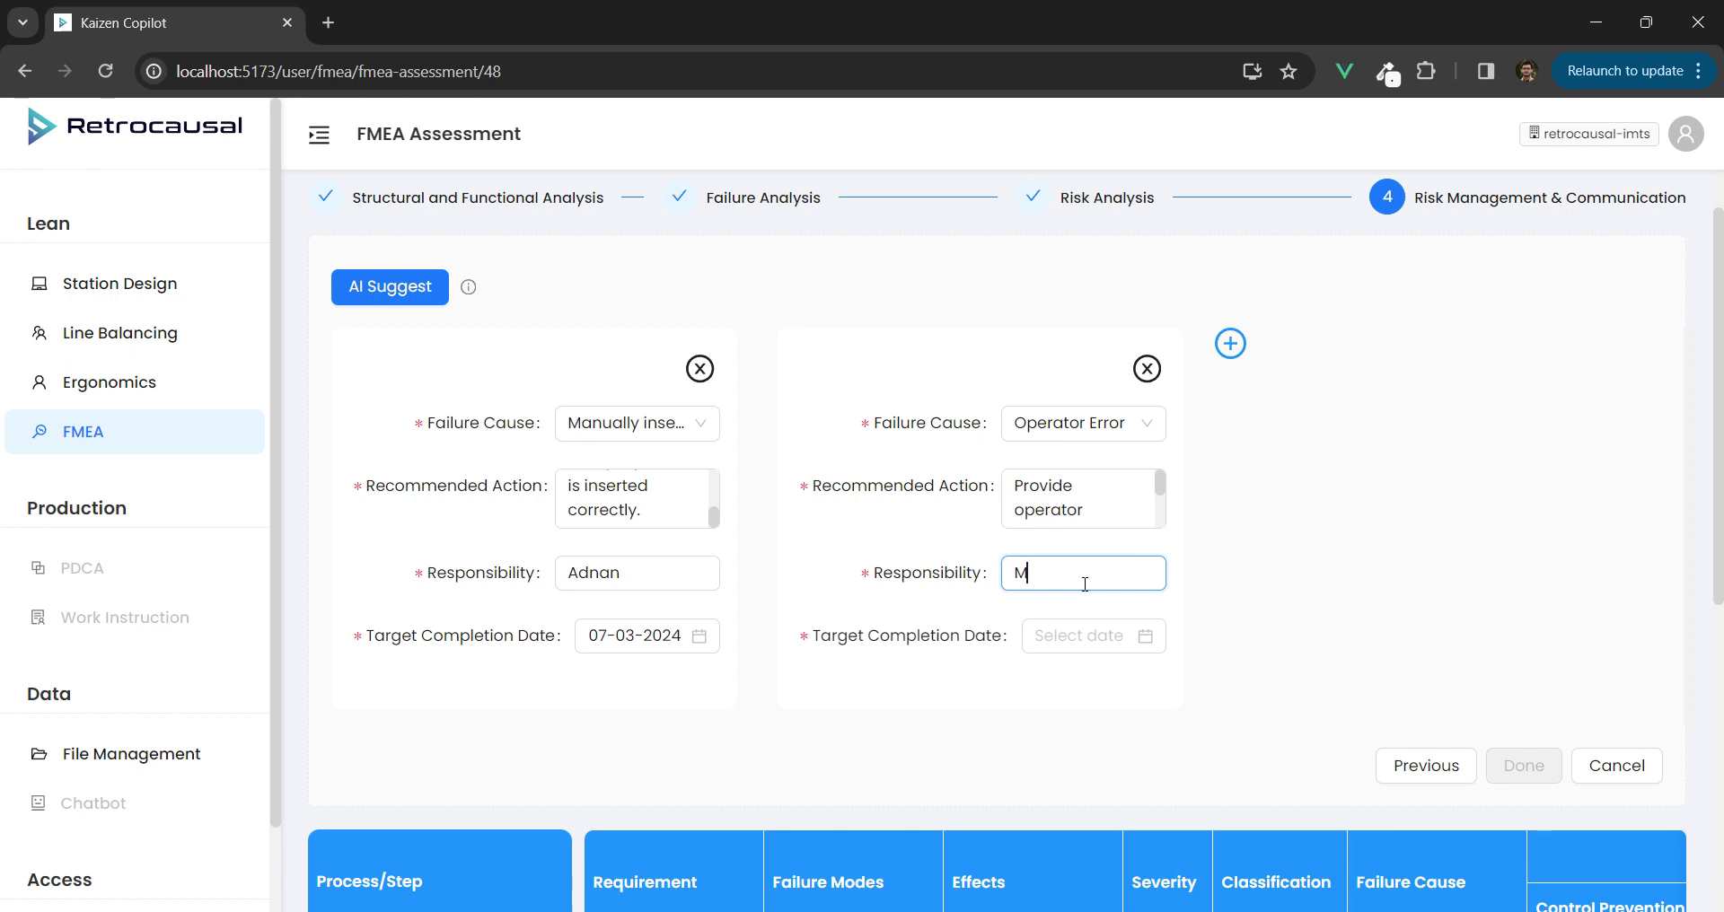
text(udassir)
click(1066, 634)
click(1169, 436)
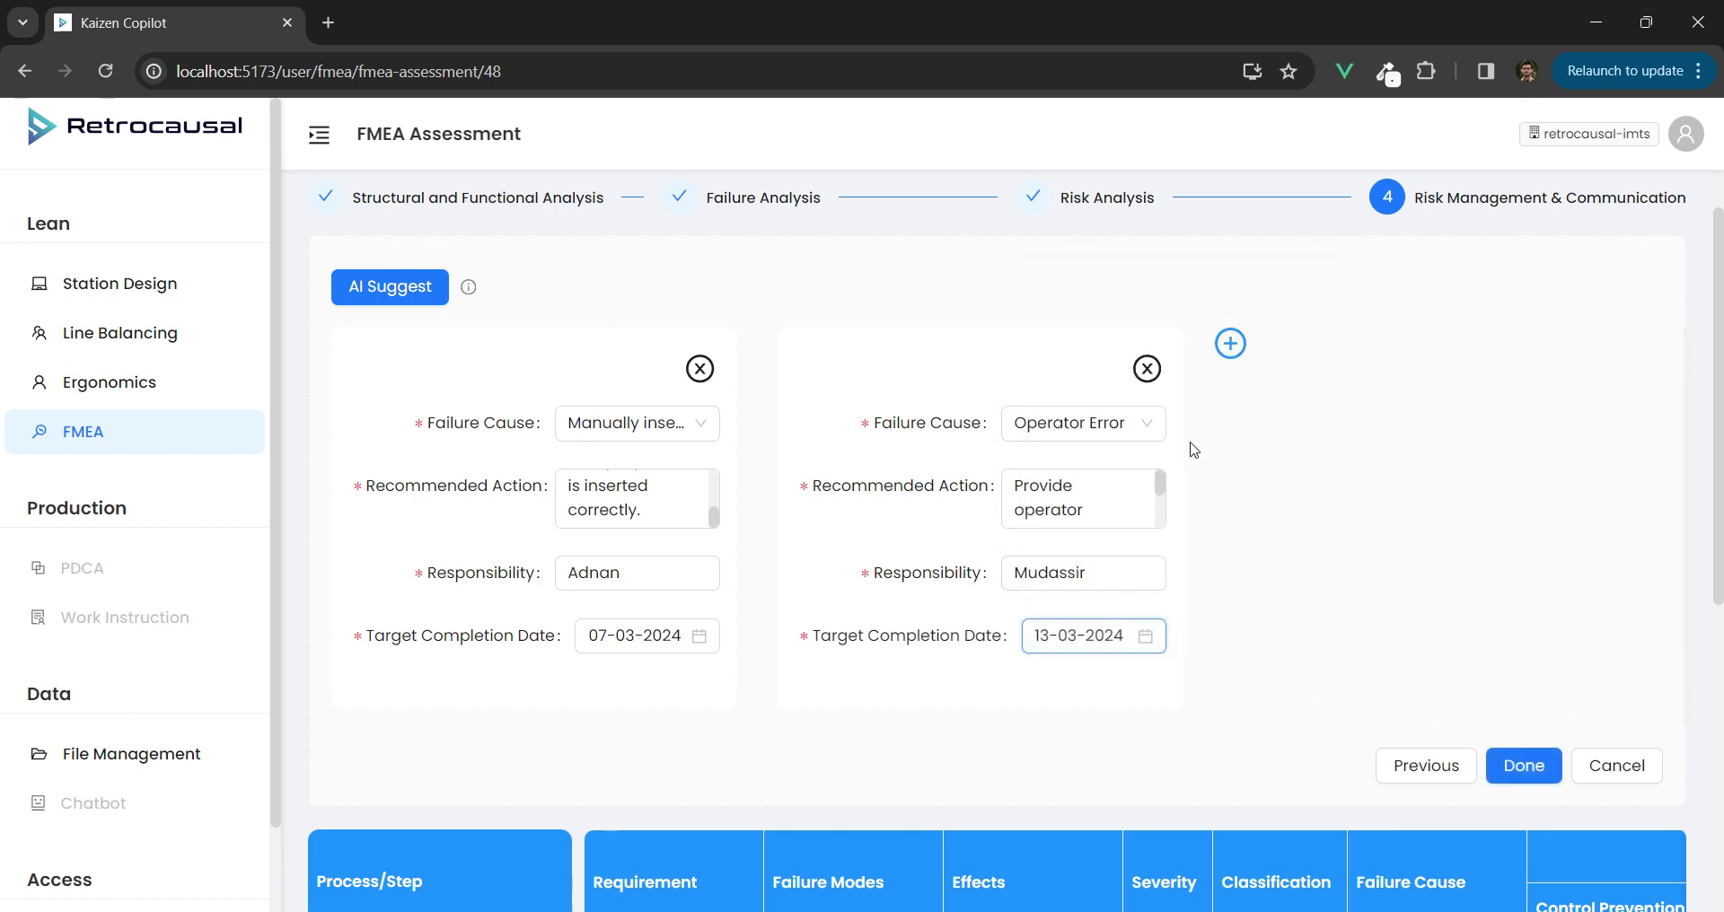
- Finish the risk management entries and review the RPN and Action Results columns of the completed FMEA table
scroll(1270, 700, down, 4)
scroll(1325, 650, up, 4)
scroll(1397, 750, down, 3)
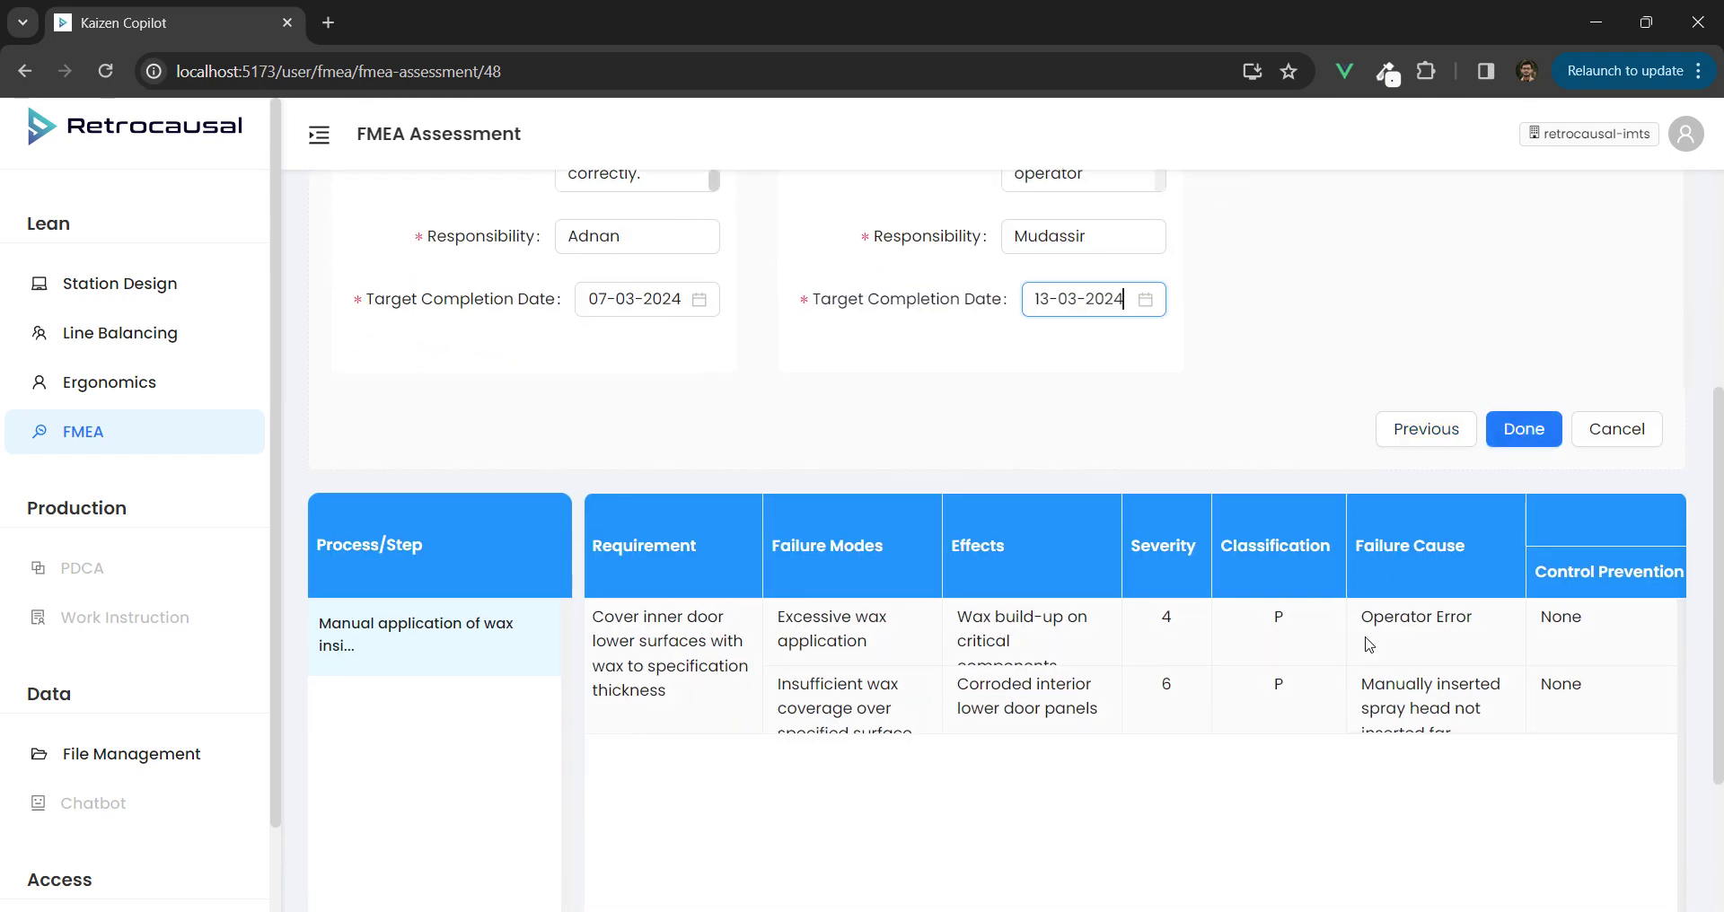
scroll(1368, 644, right, 5)
click(1523, 429)
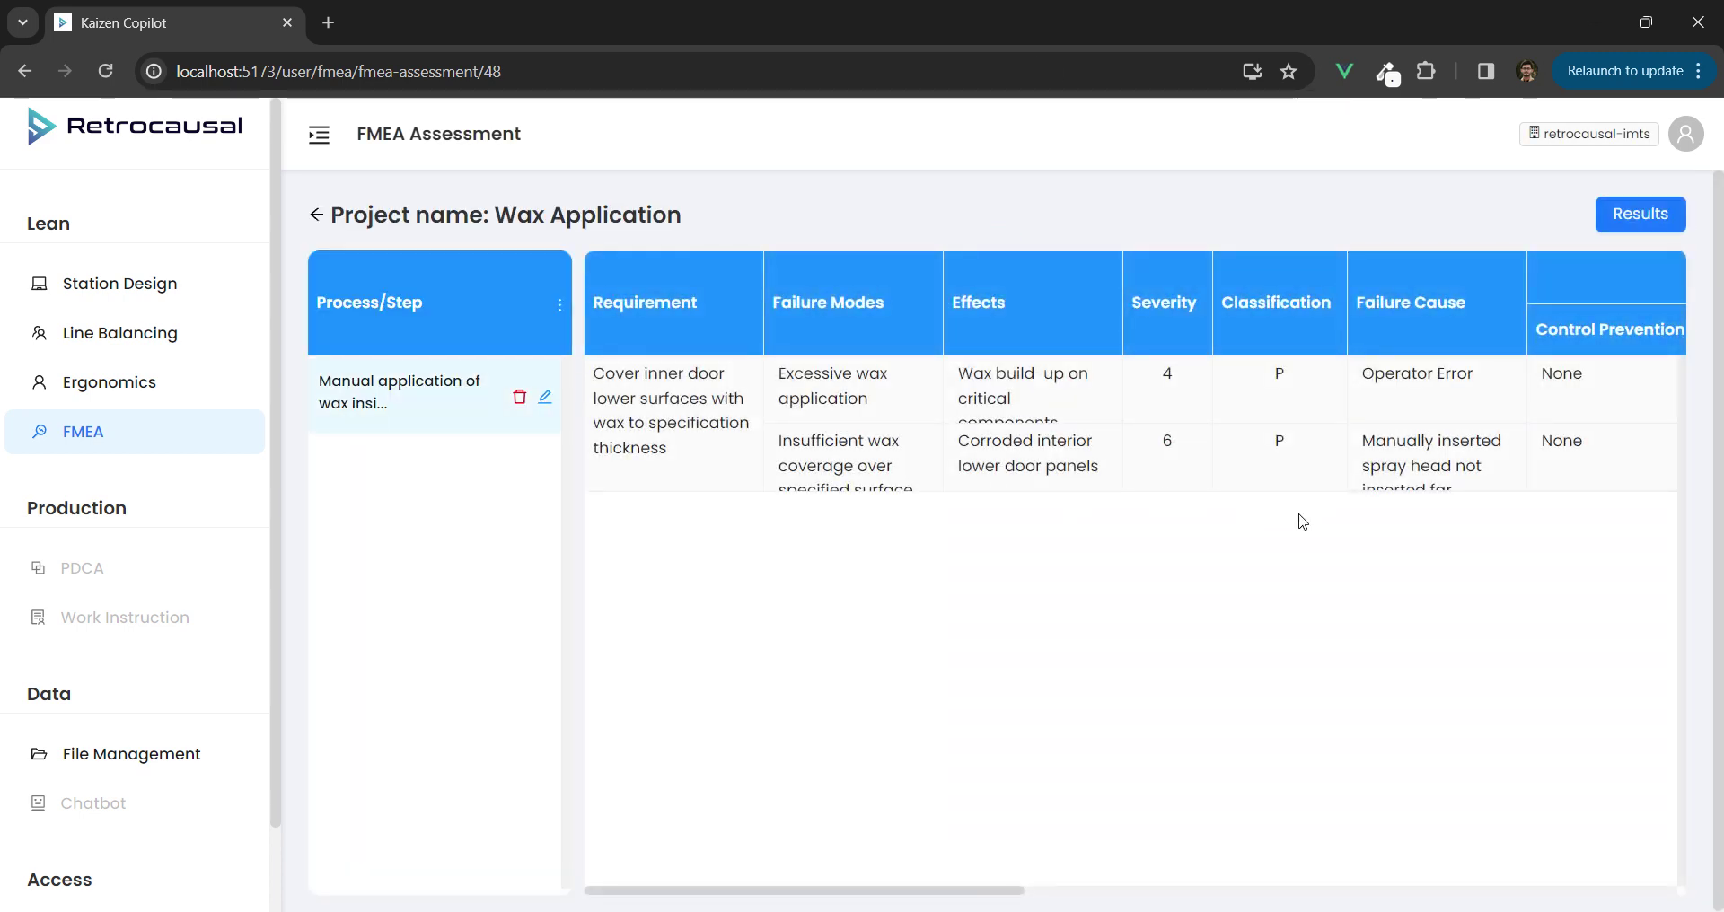
scroll(1396, 492, right, 5)
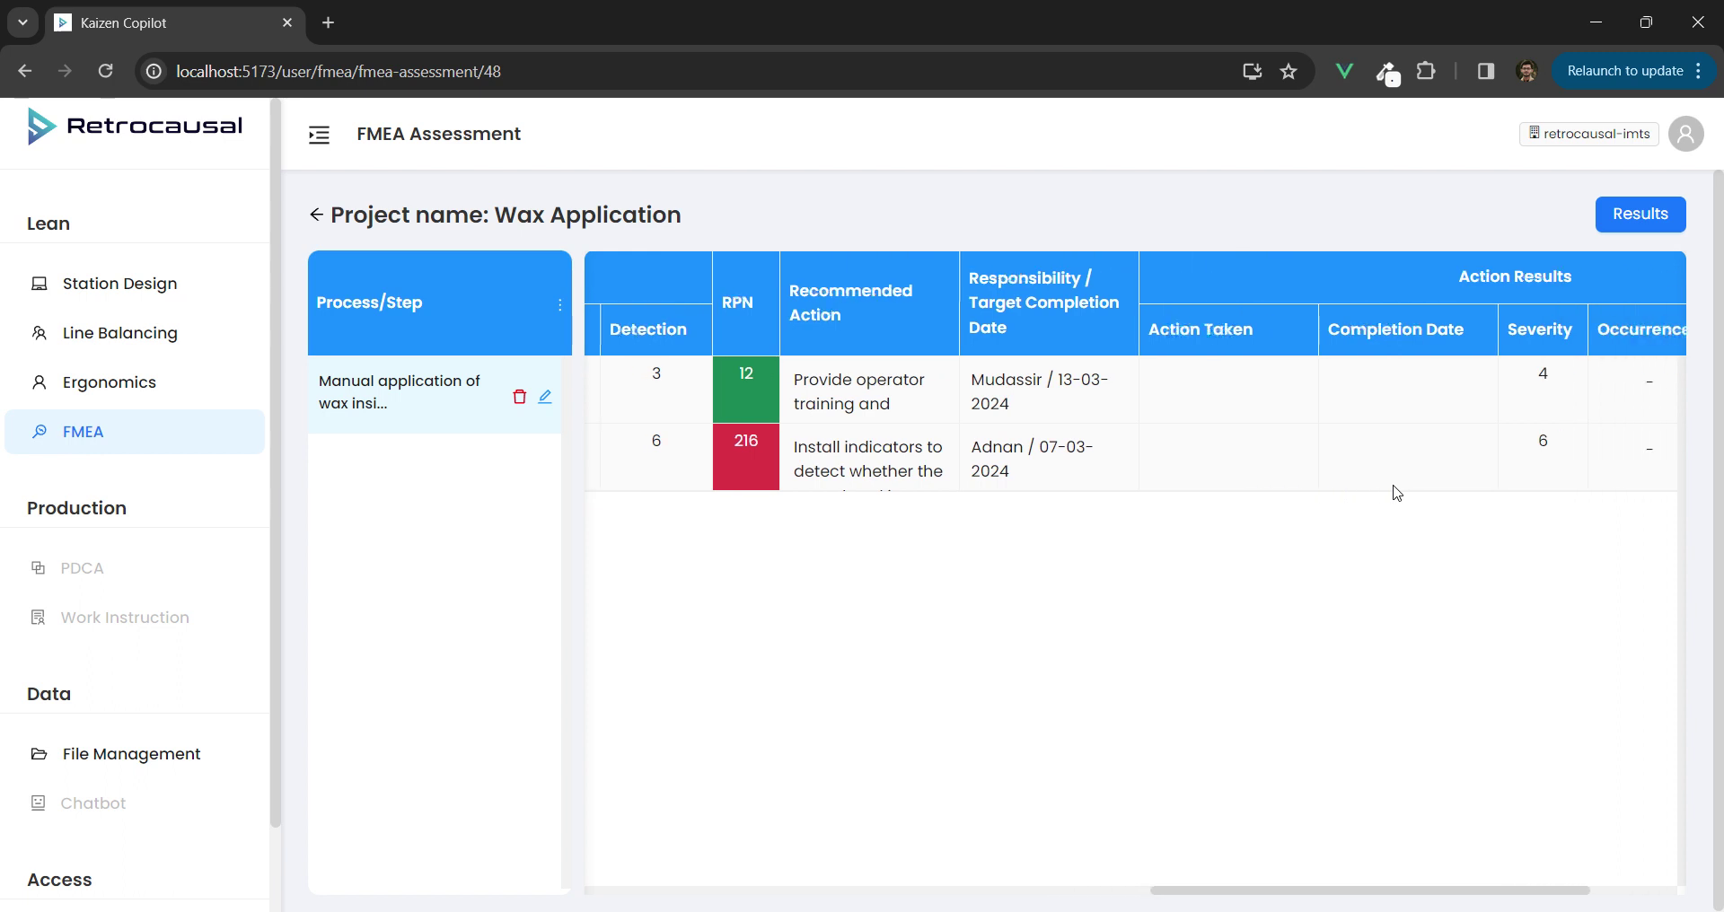
scroll(1396, 492, right, 1)
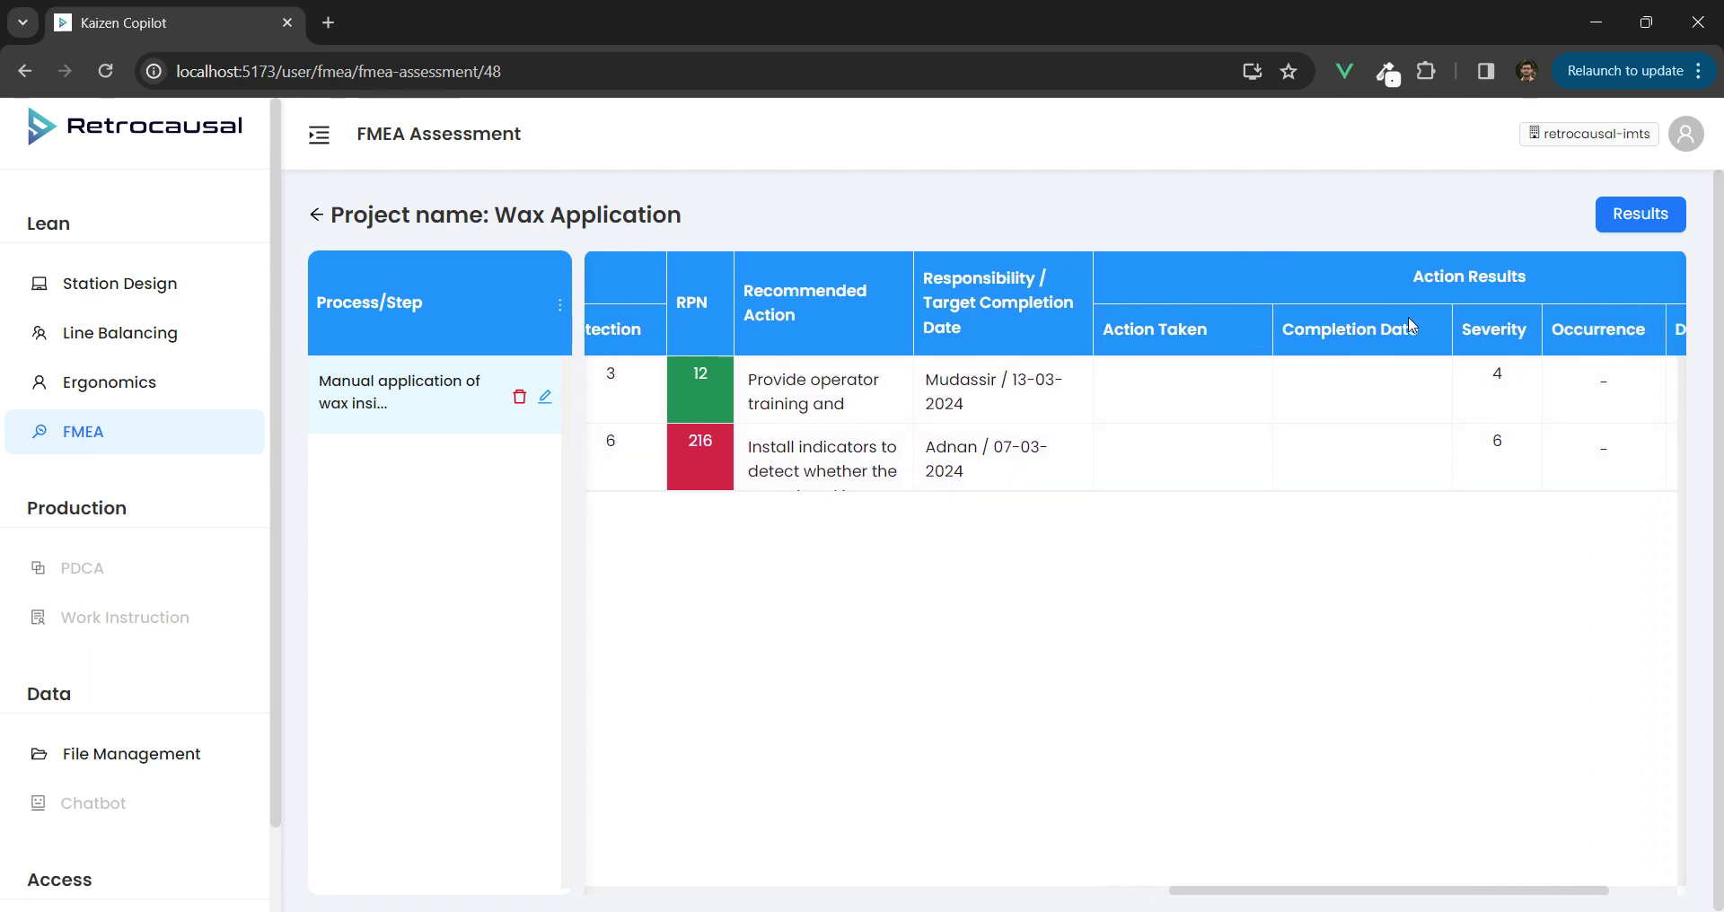
scroll(1433, 363, right, 4)
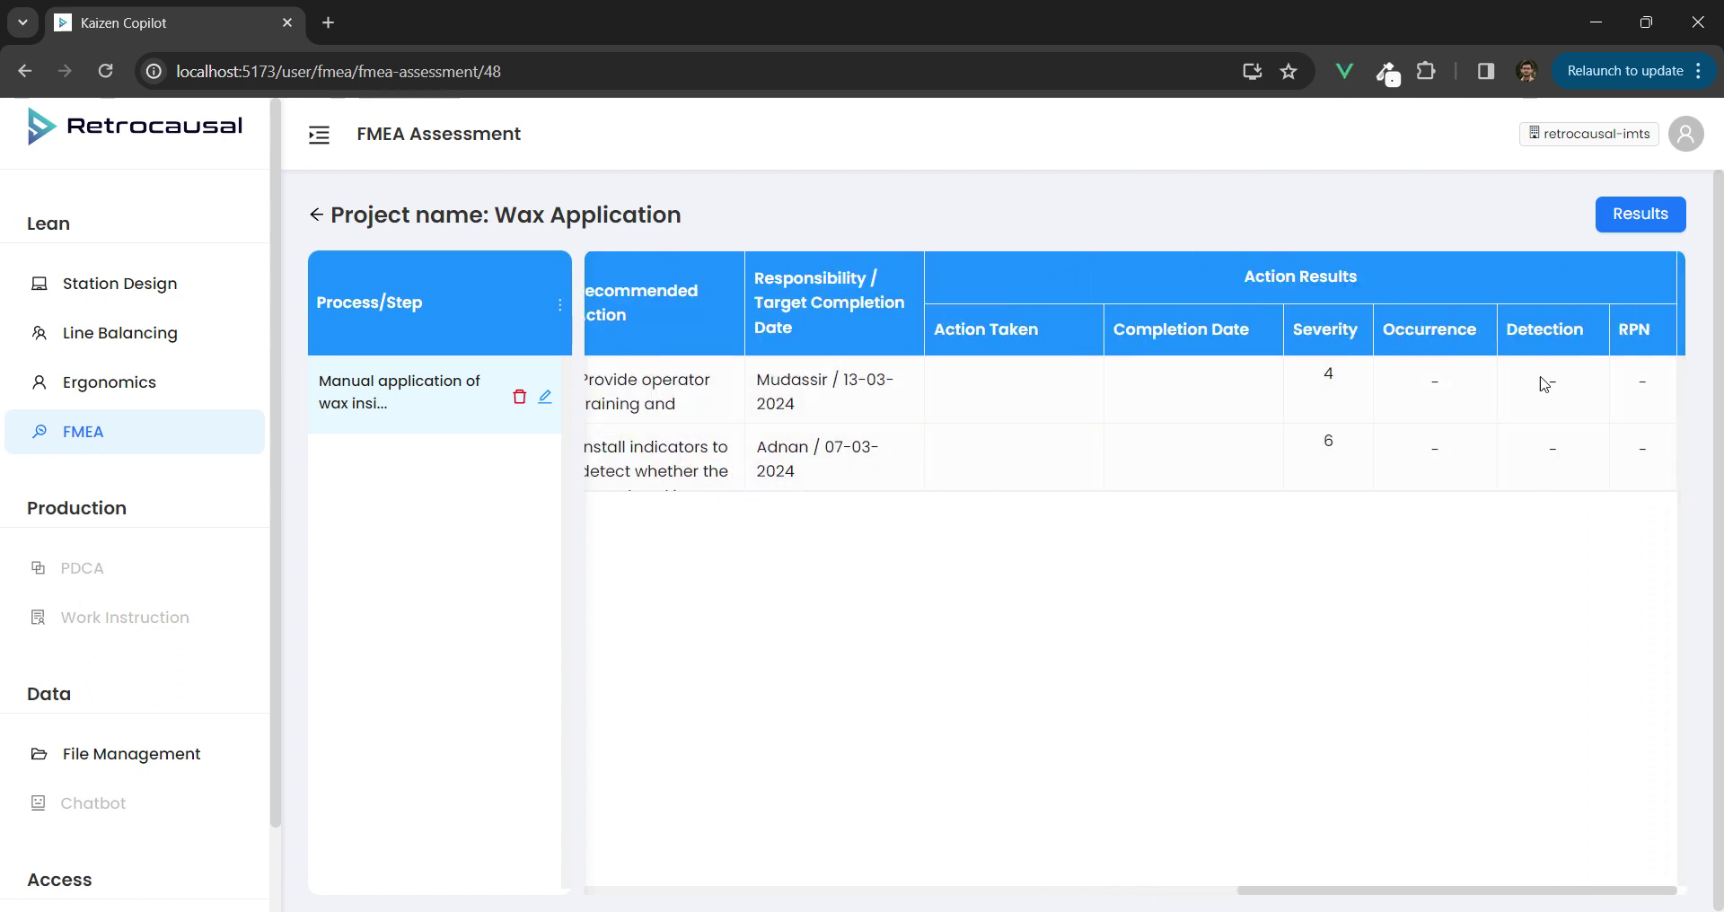
- Open the FMEA results and examine the risk level counts, the Risk Matrix and the Top 10 RPNs
click(1621, 213)
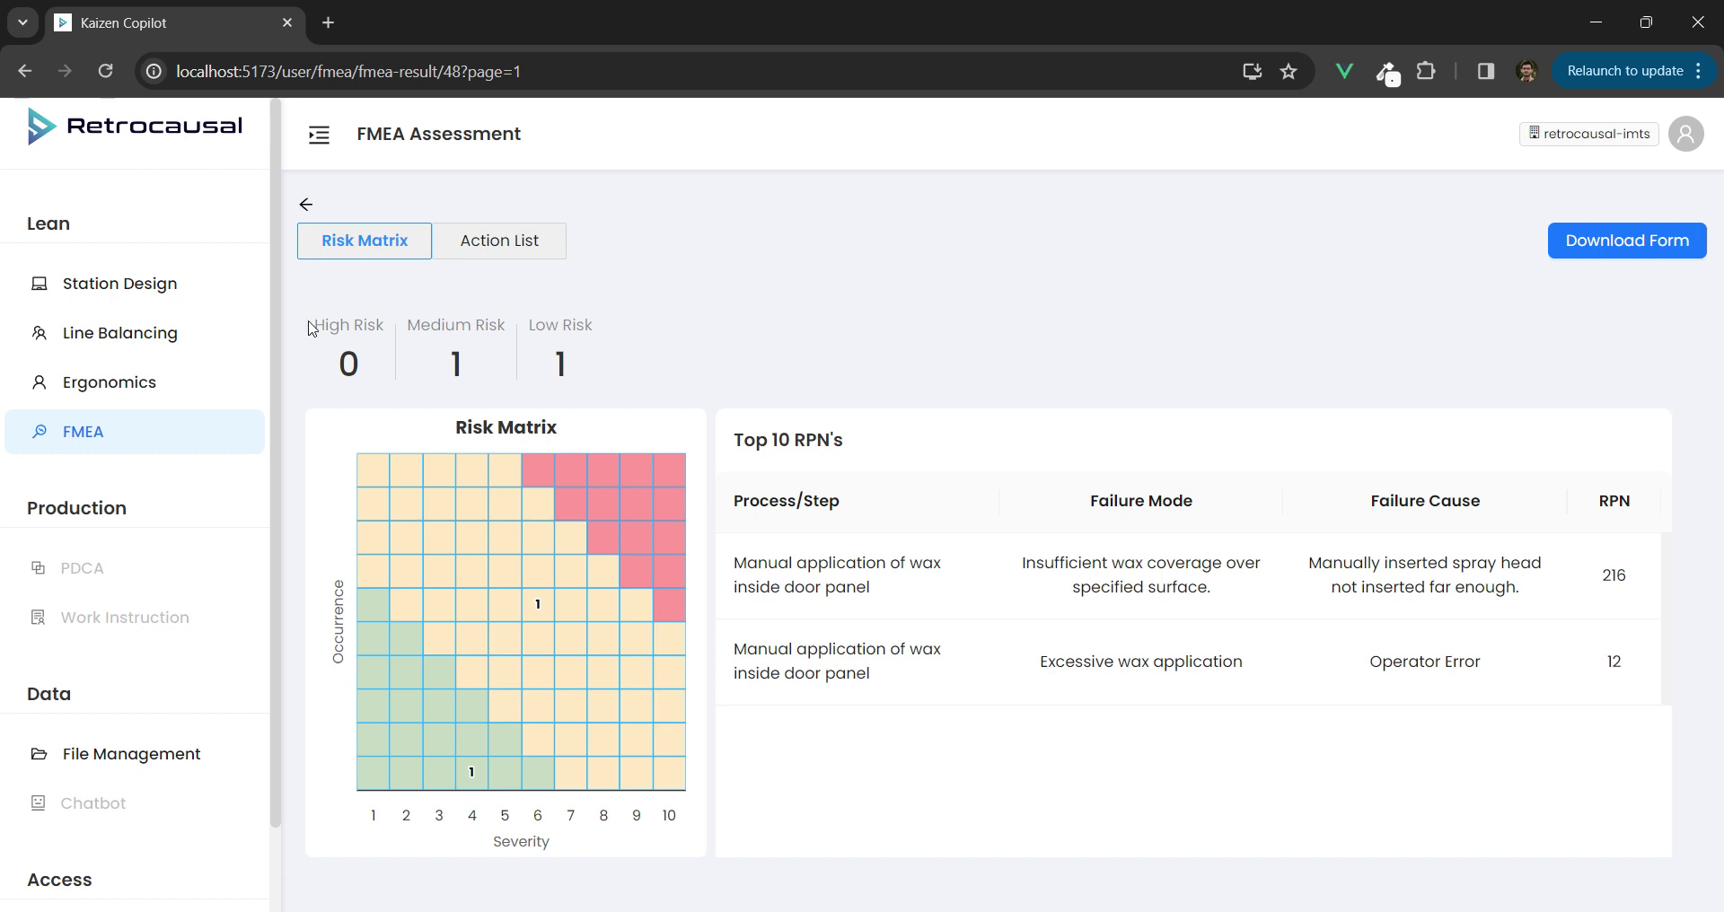
drag(311, 327, 608, 369)
click(393, 335)
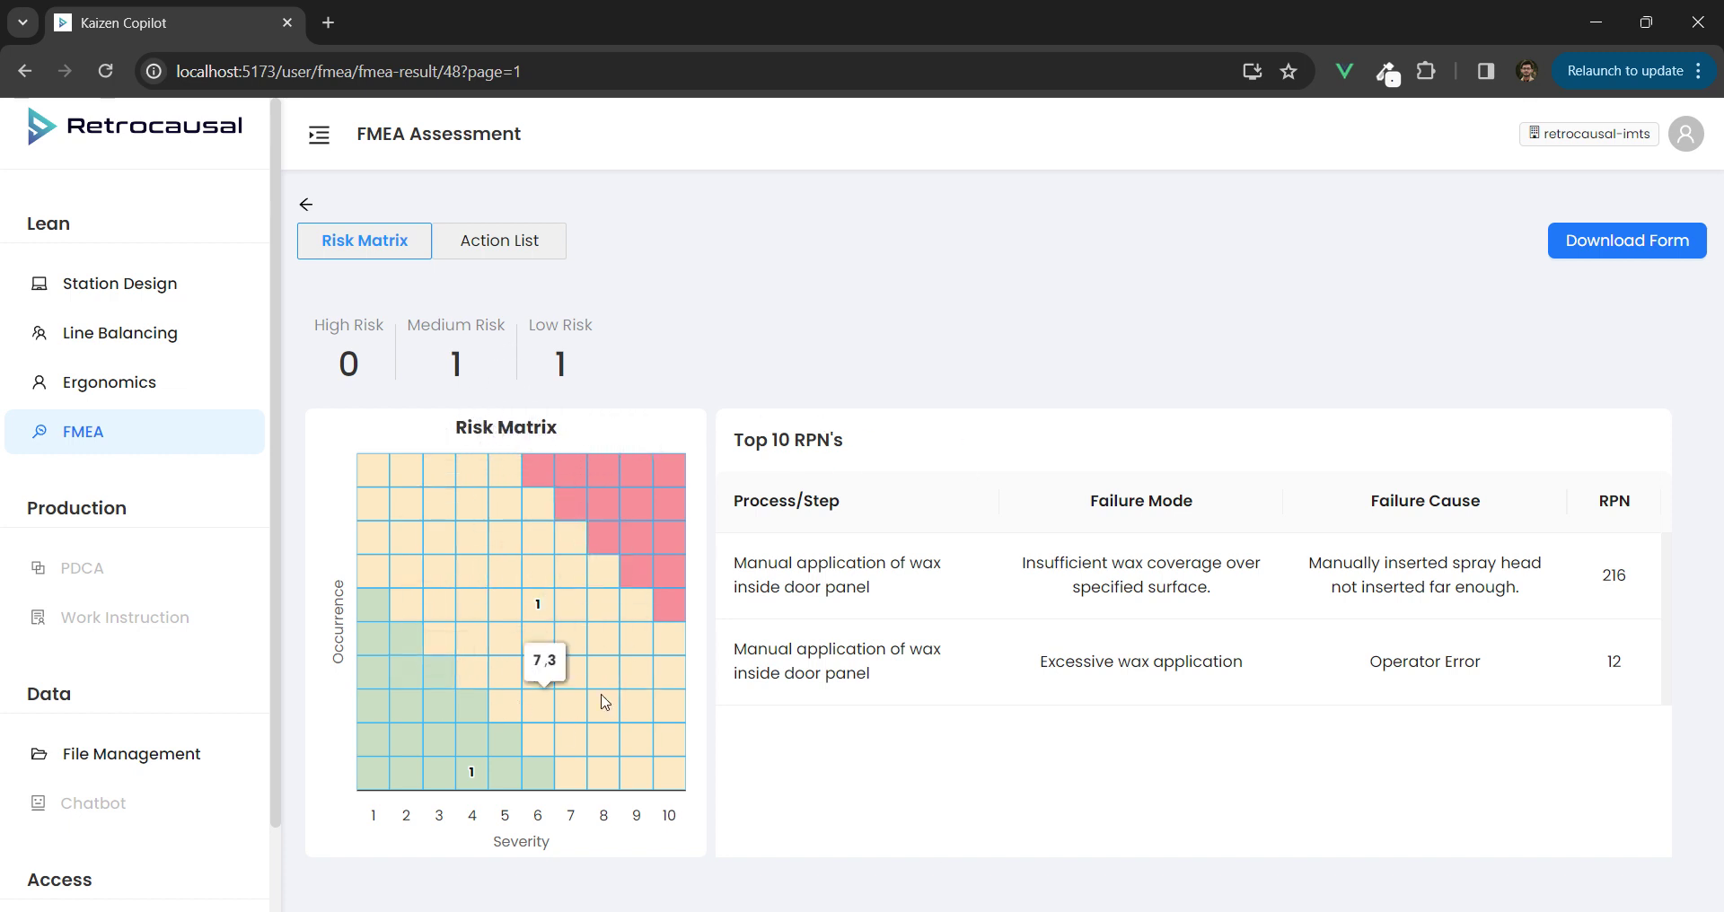
drag(731, 440, 927, 481)
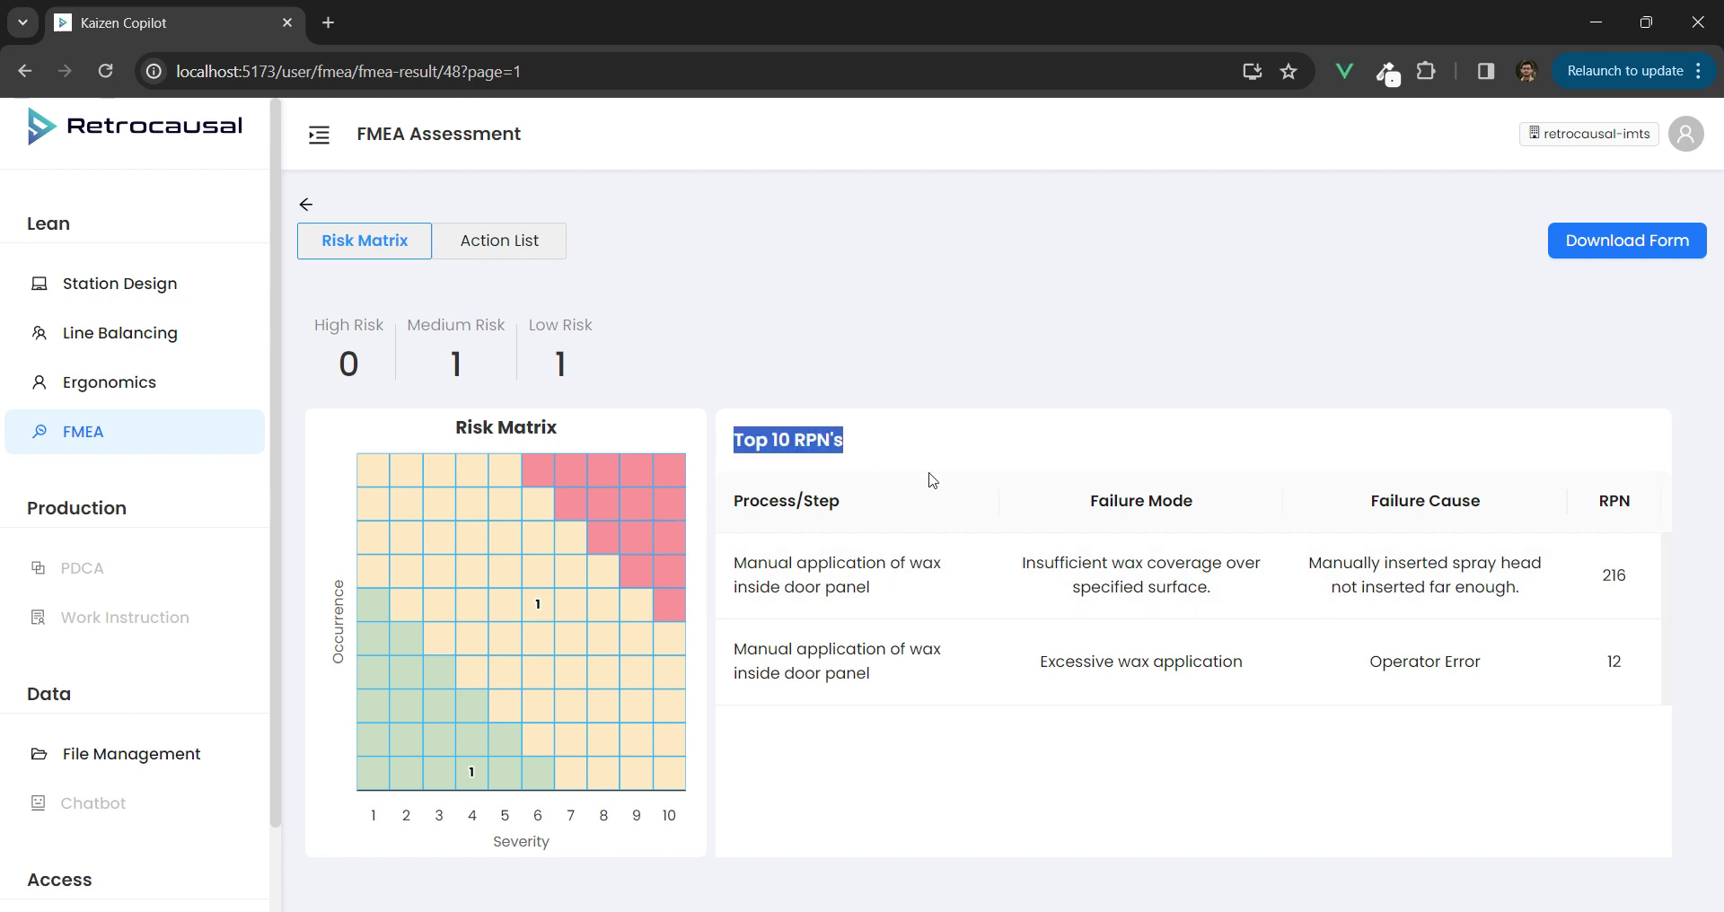
click(1033, 482)
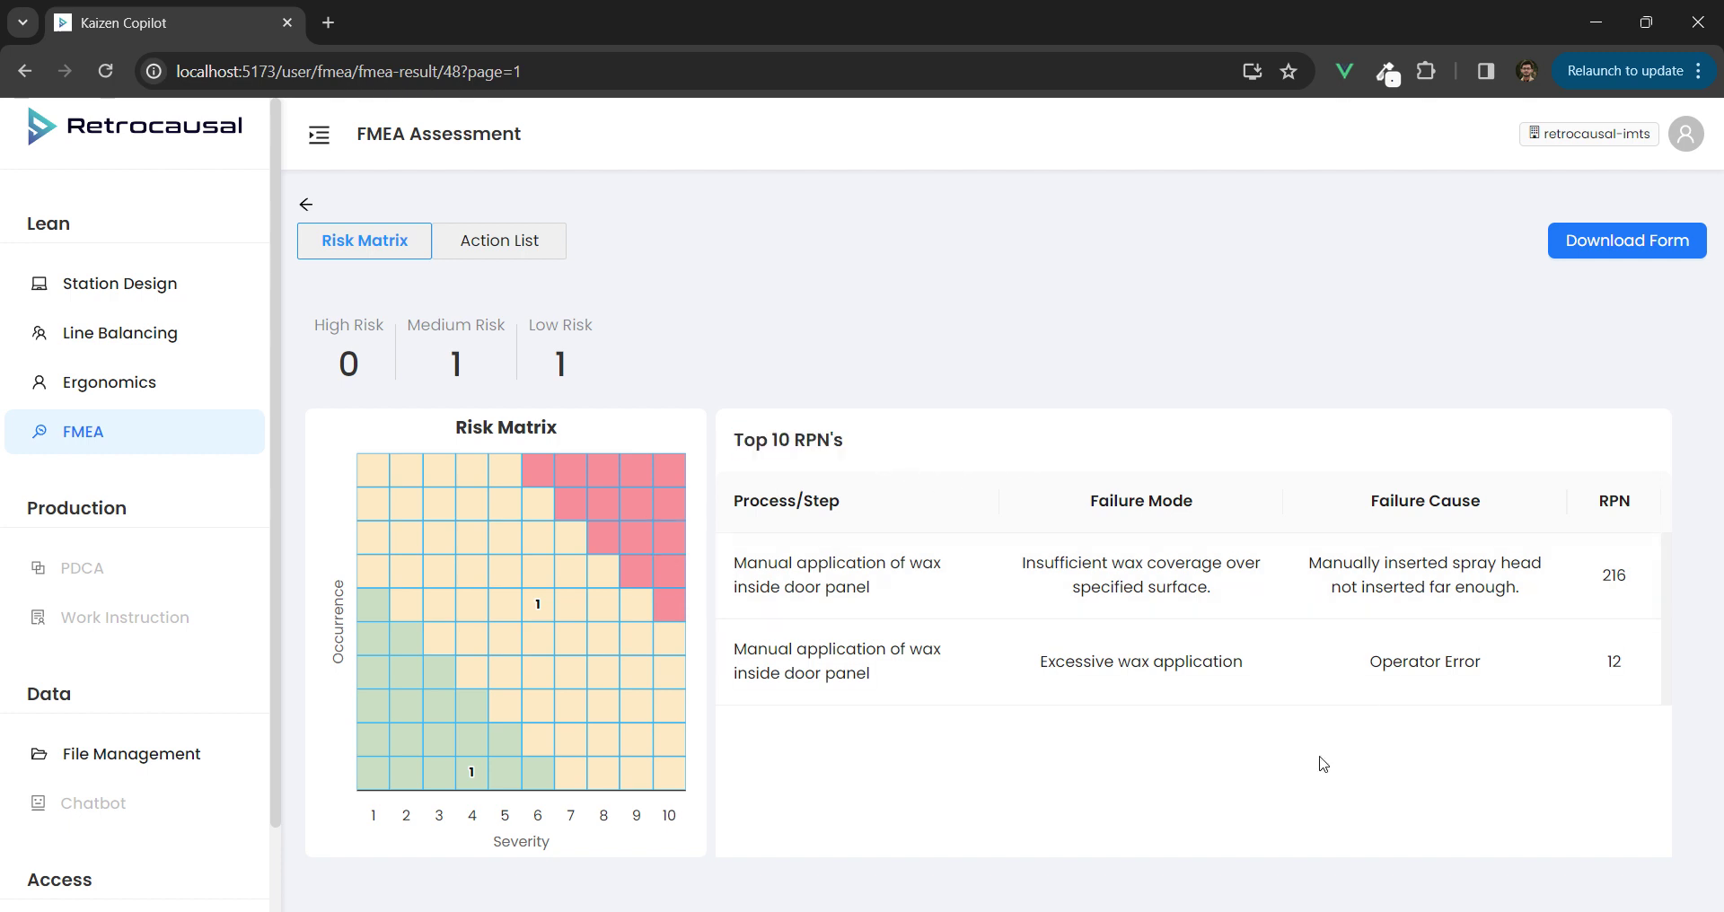
- Open the spray head indicator action from the Action List for updating and enter "Installed Indicators Successfully" as the action taken
click(502, 256)
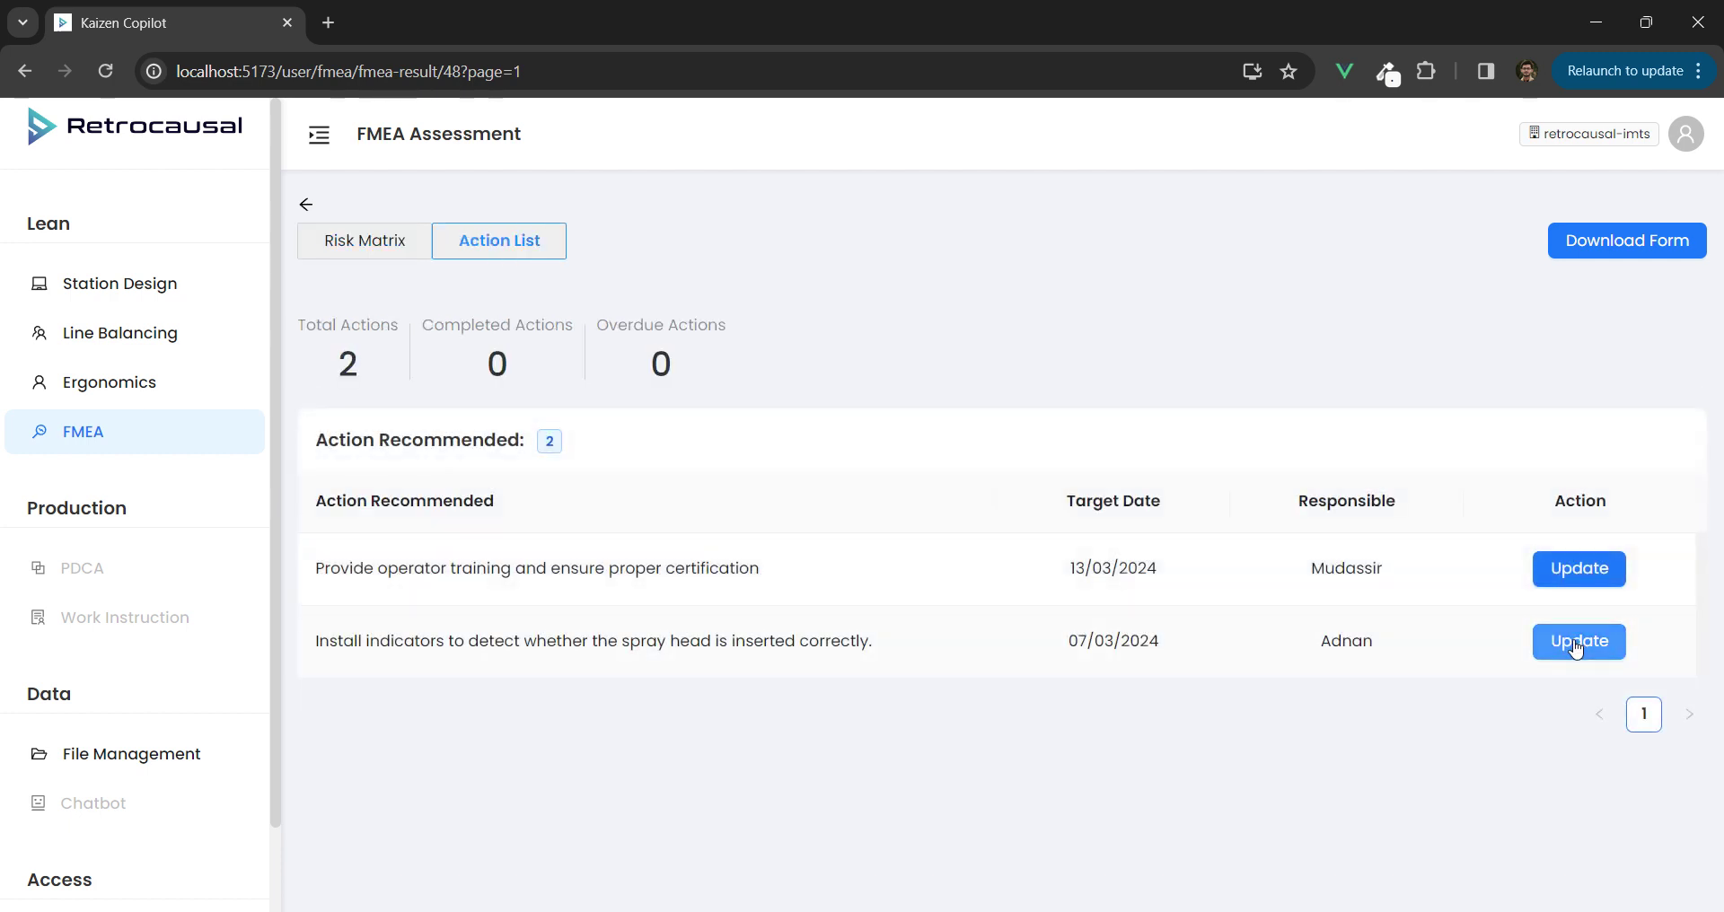
click(1575, 643)
click(754, 443)
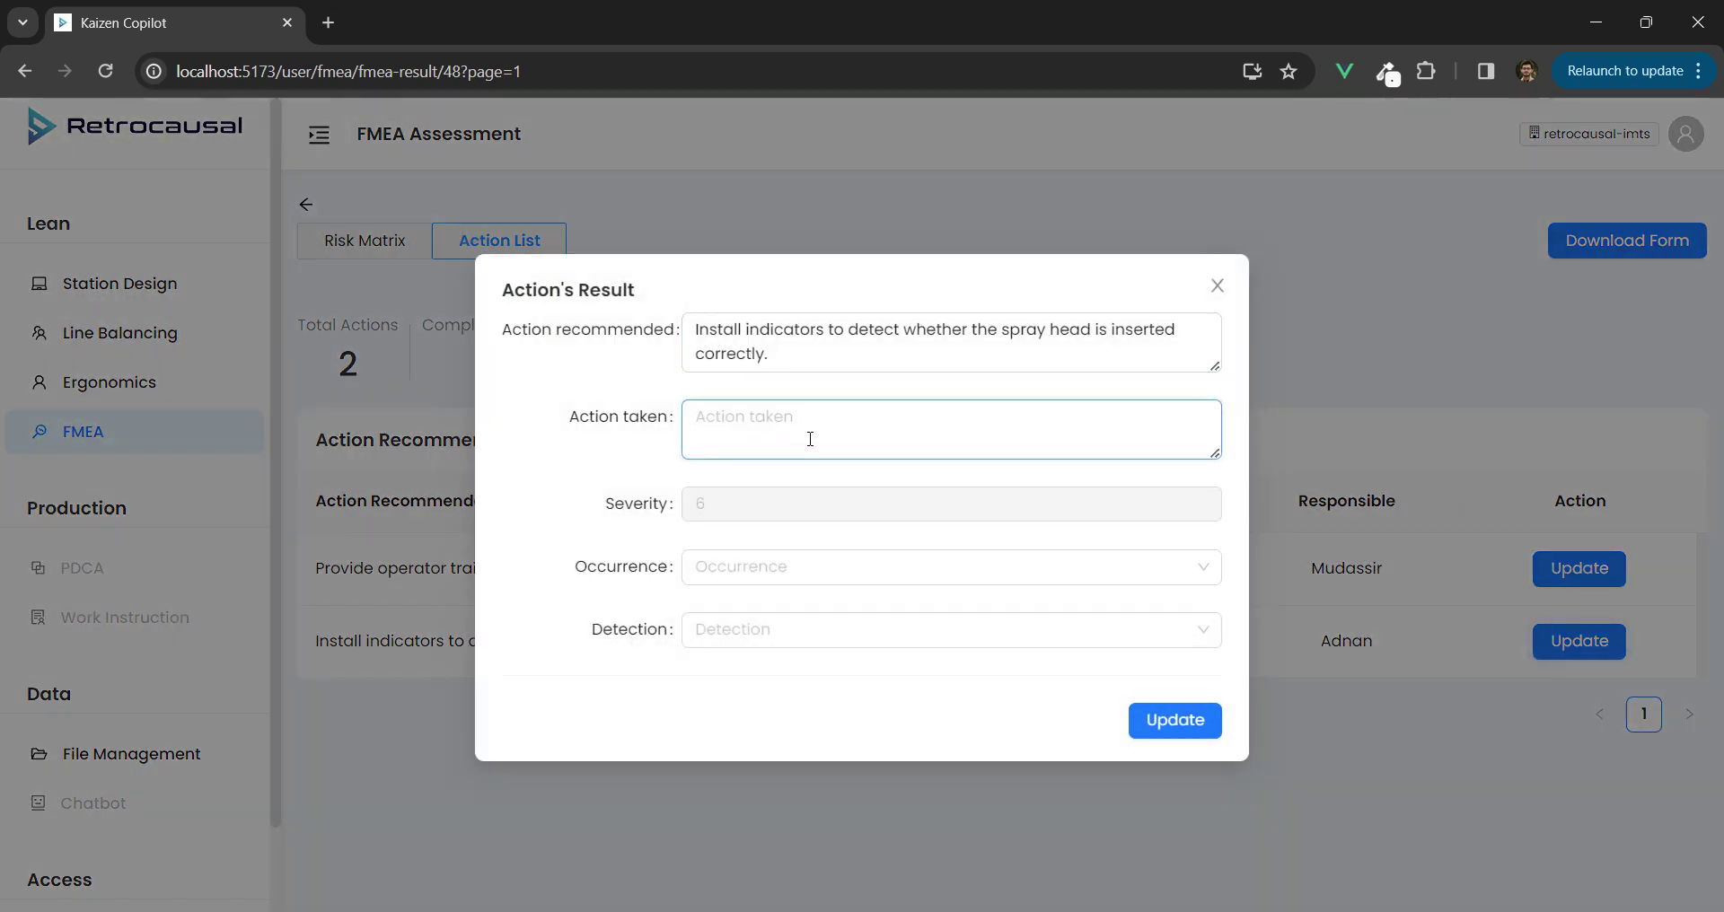
text(Installed Indicators Successfully)
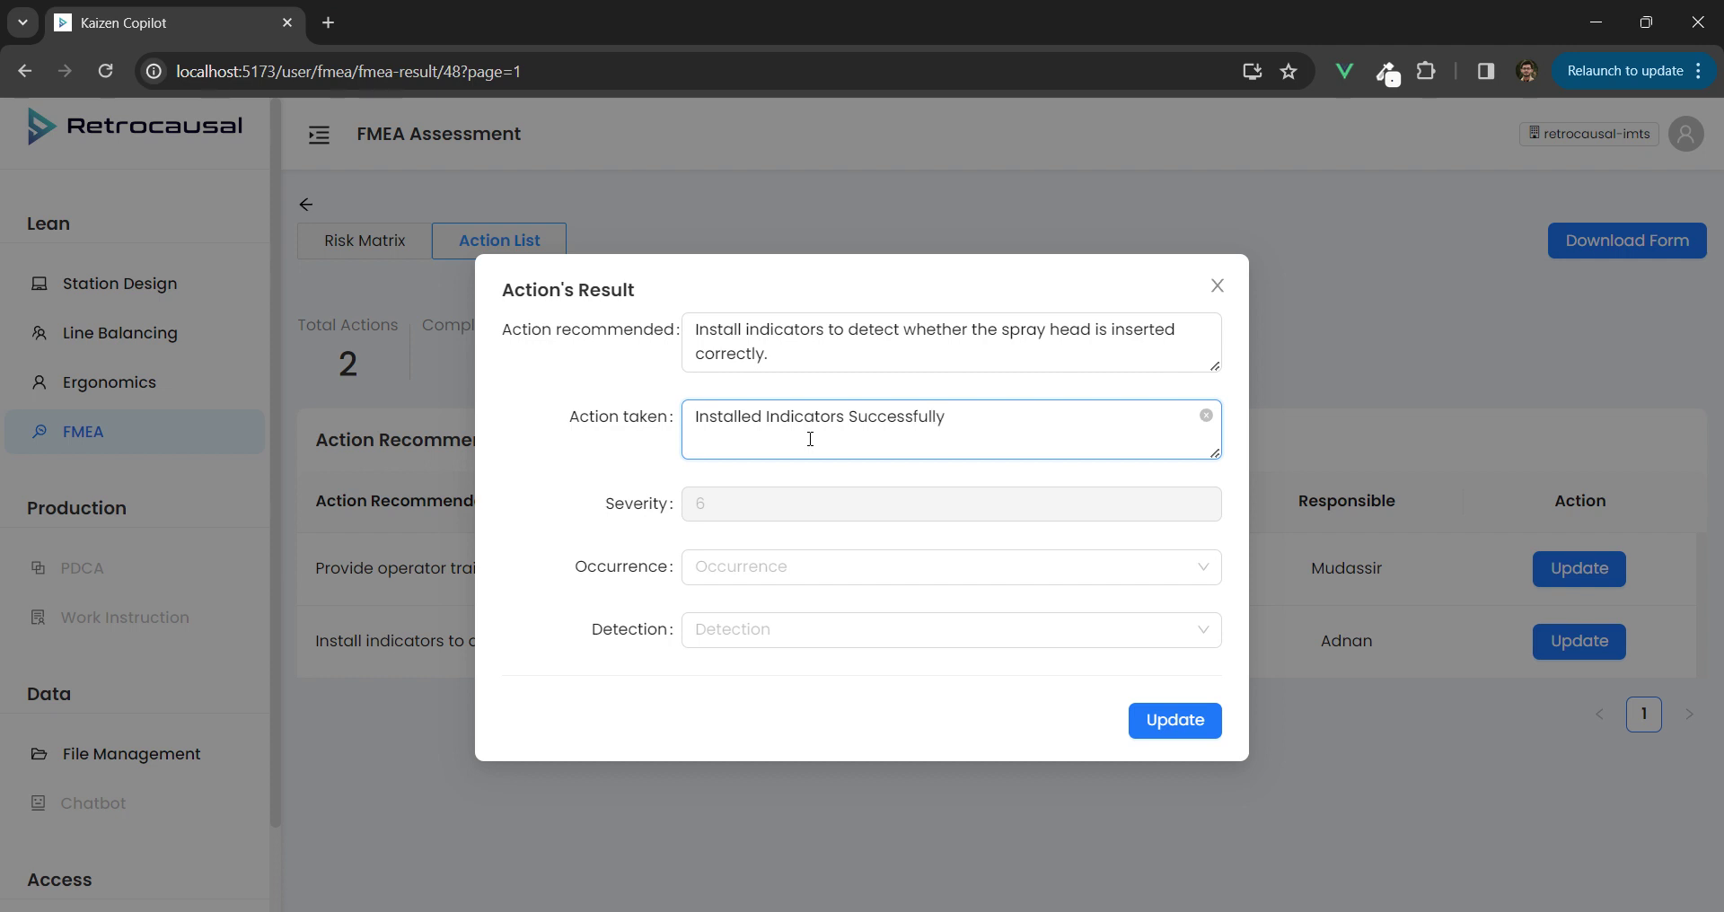
- Set the spray head indicator action's Occurrence to 3 and Detection to 7, and save the update
click(763, 573)
click(704, 677)
click(730, 636)
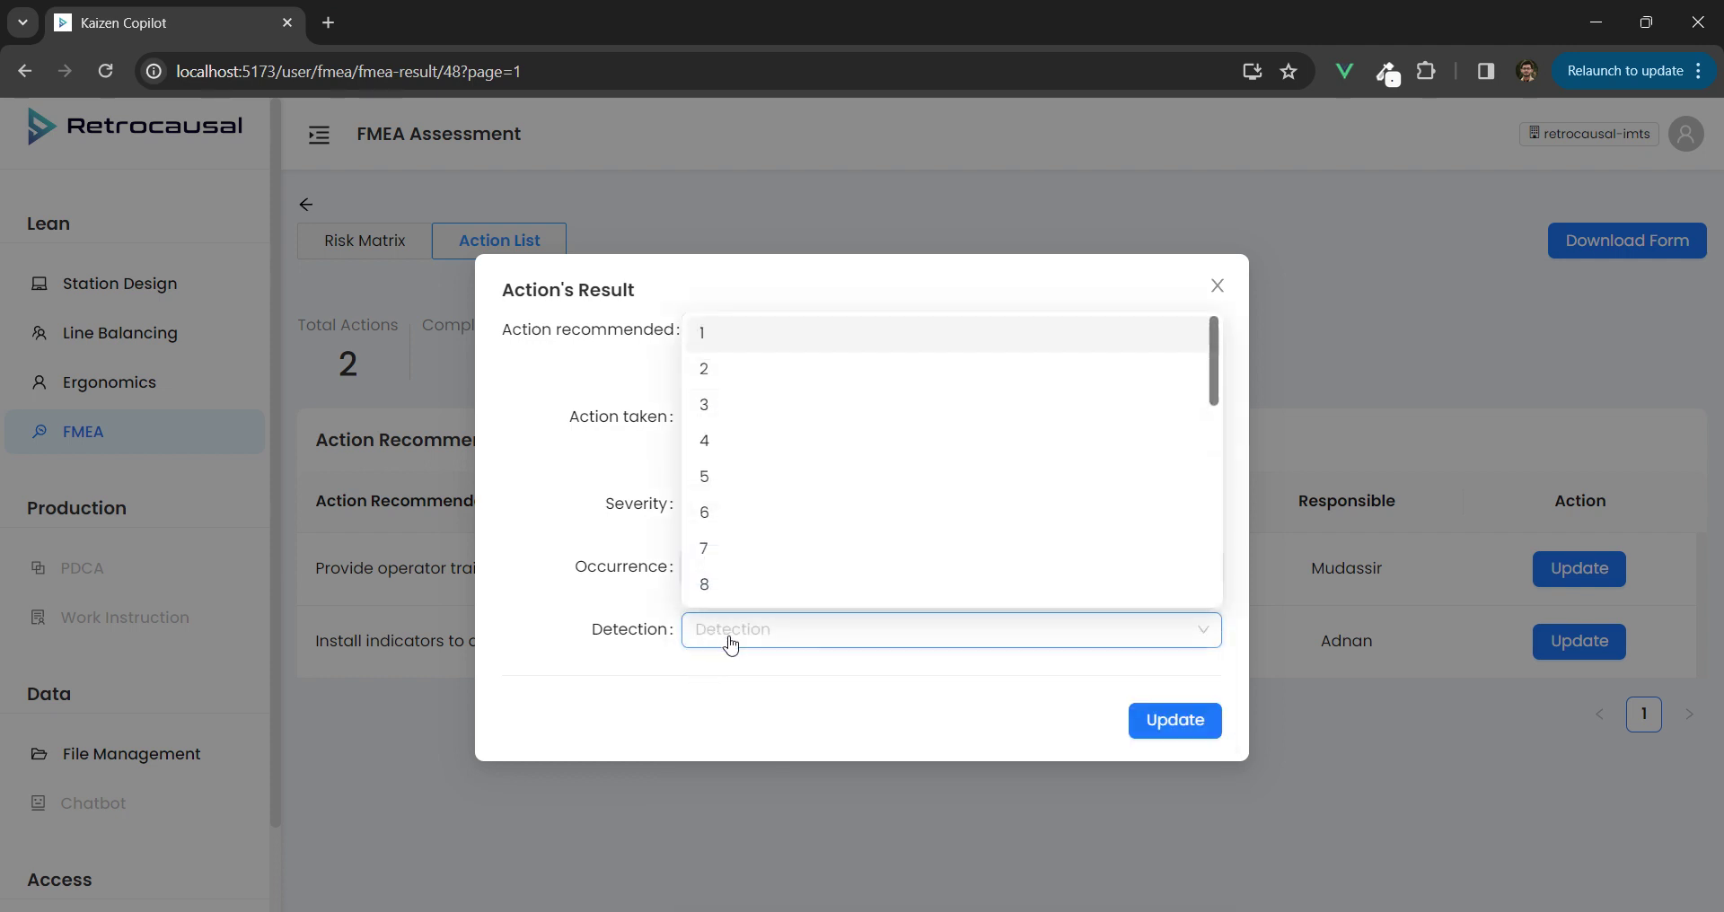
click(834, 551)
click(1197, 719)
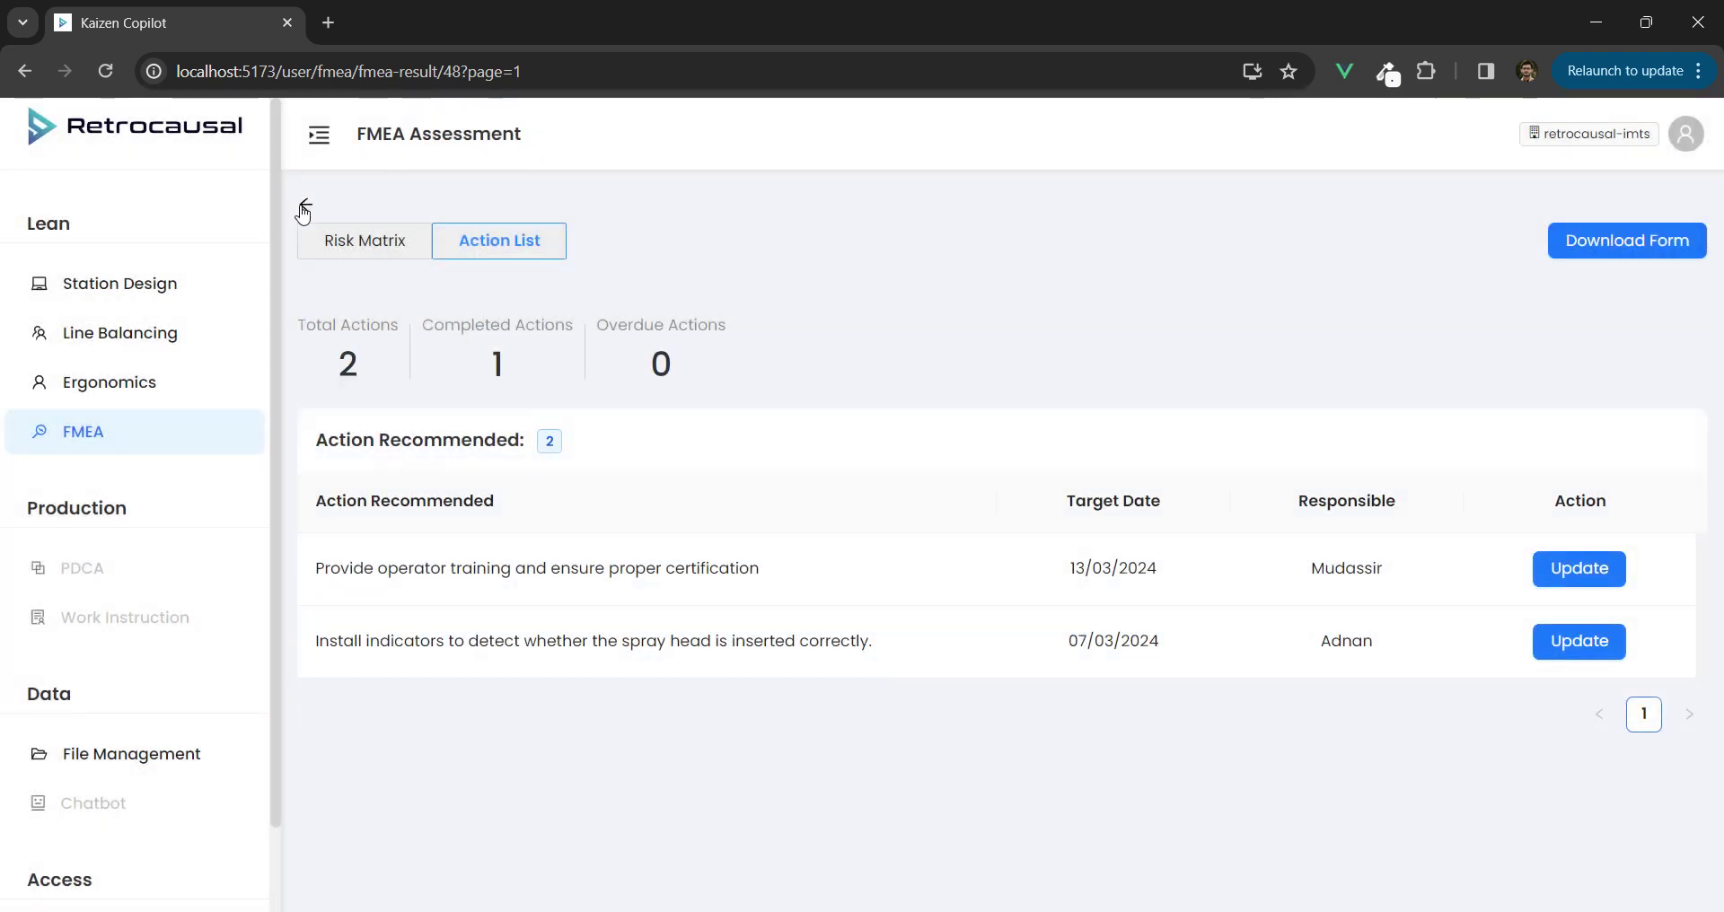
- Return to the Wax Application FMEA table and review the updated Action Results for the spray head cause
click(304, 206)
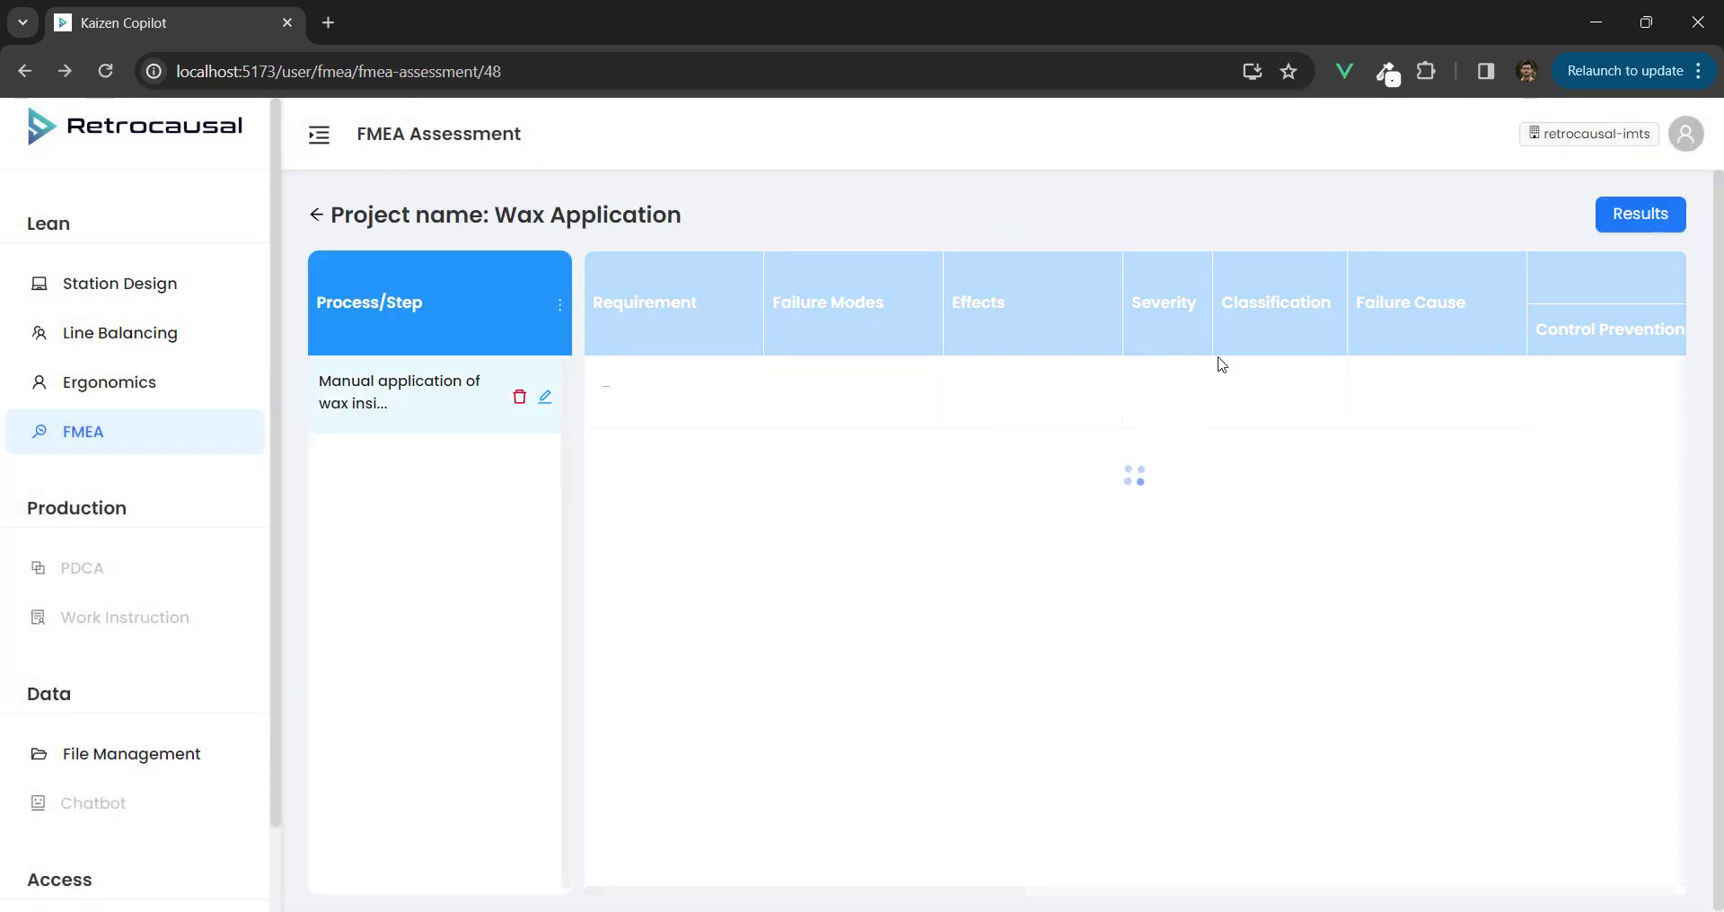
scroll(1234, 379, right, 10)
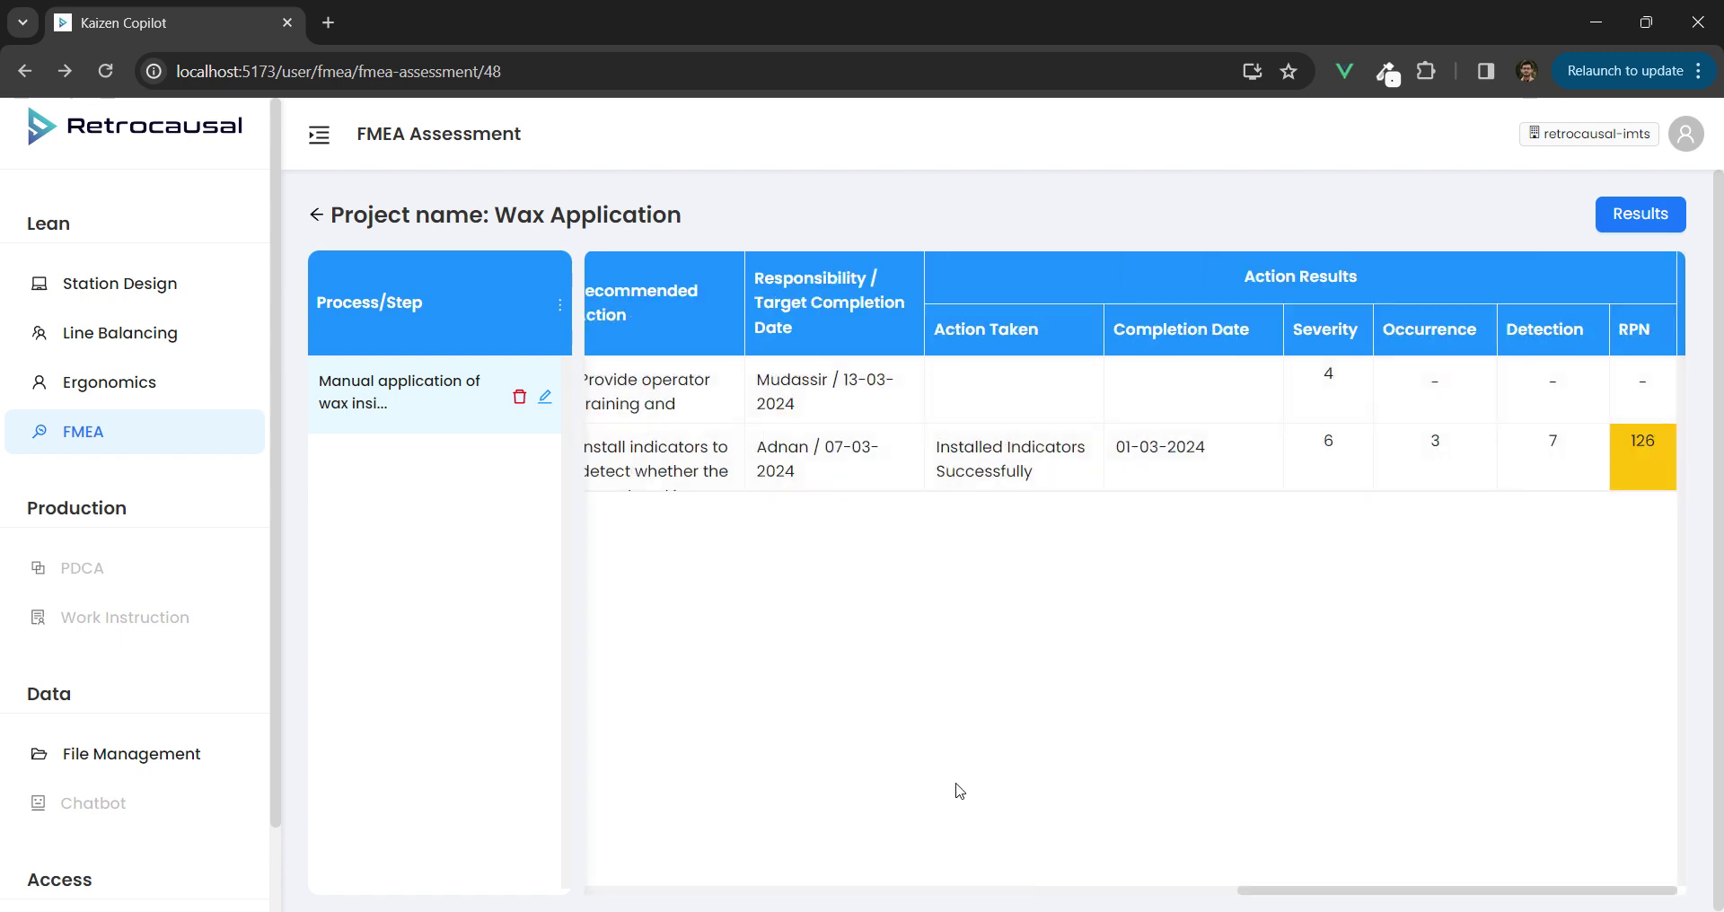
scroll(1017, 572, left, 10)
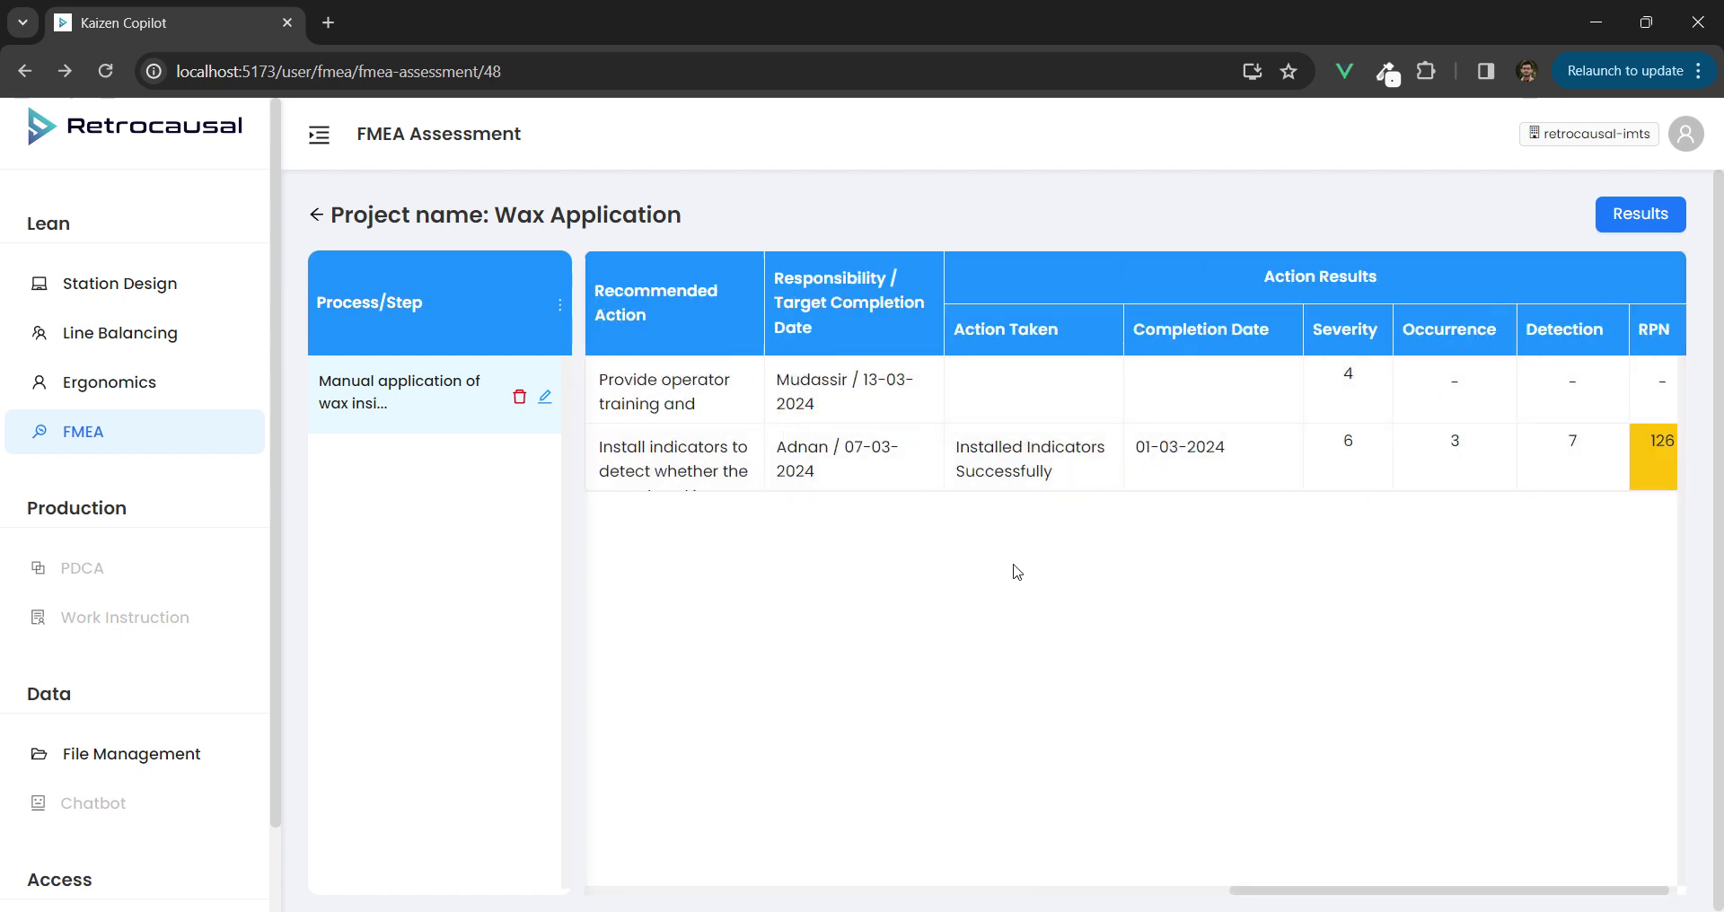